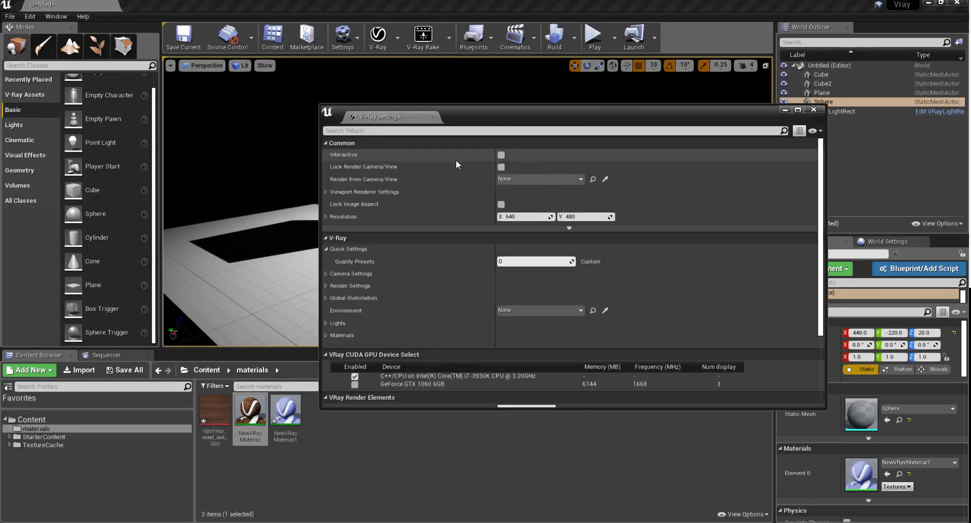
Step: Review the V-Ray render settings and render the scene of cubes and sphere in the V-Ray frame buffer
scroll(475, 197, down, 4)
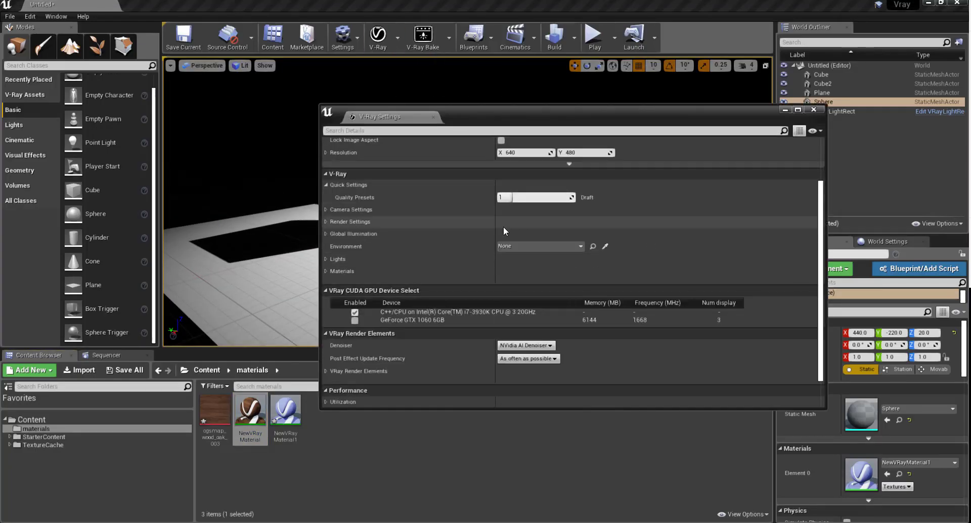
click(327, 279)
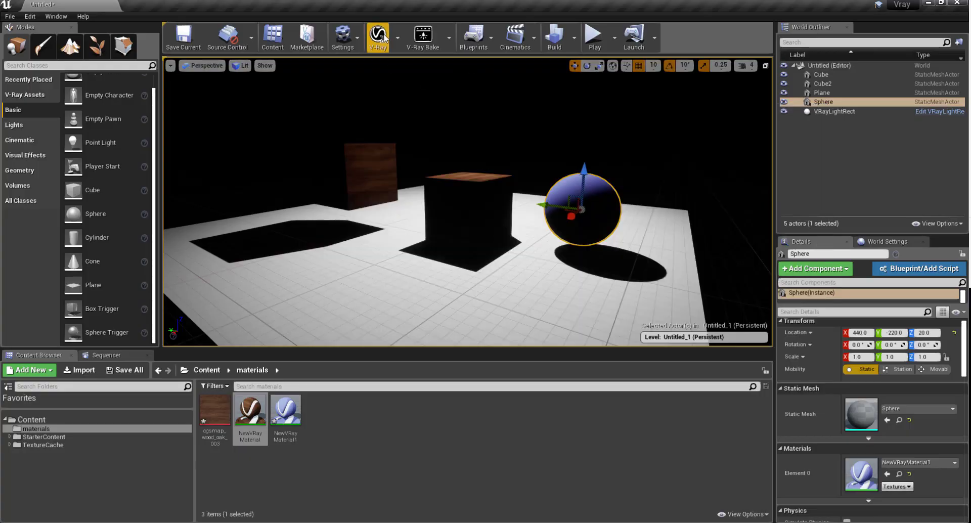
click(378, 37)
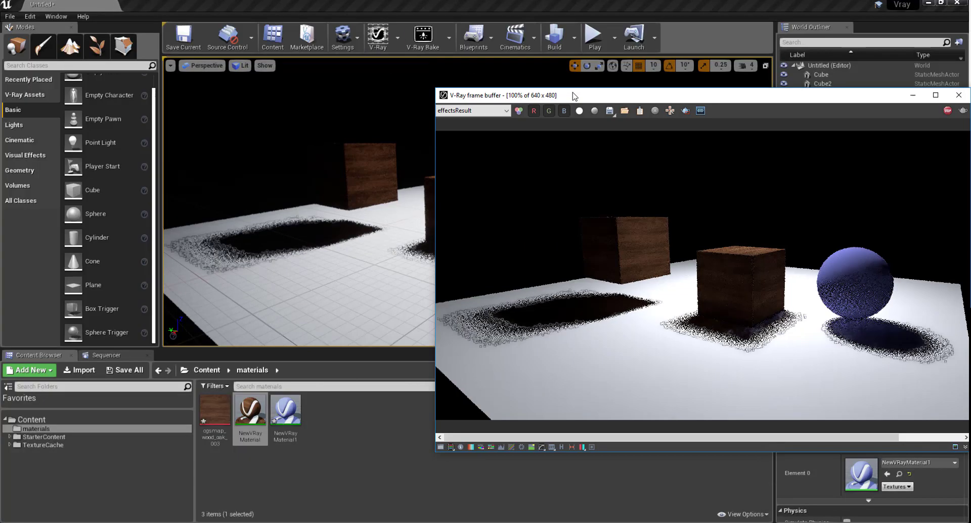
drag(627, 93, 582, 282)
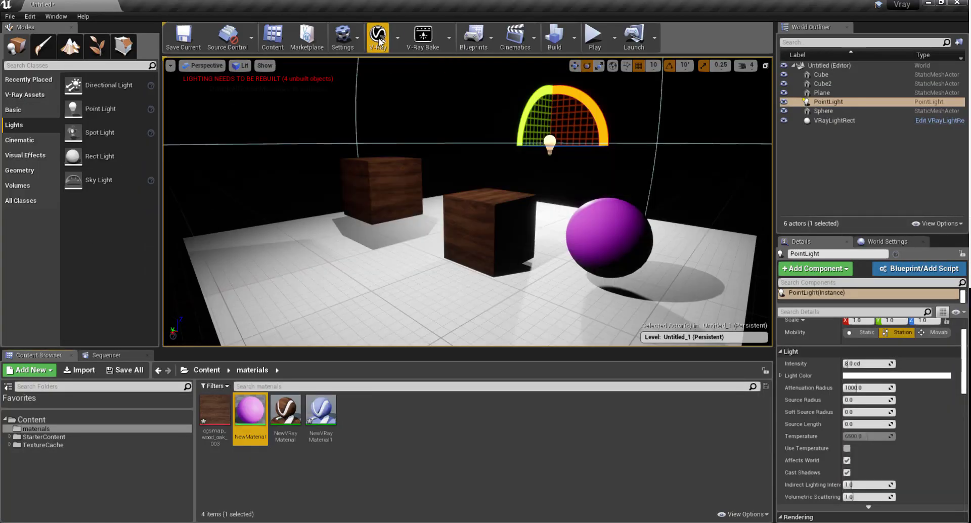
click(379, 40)
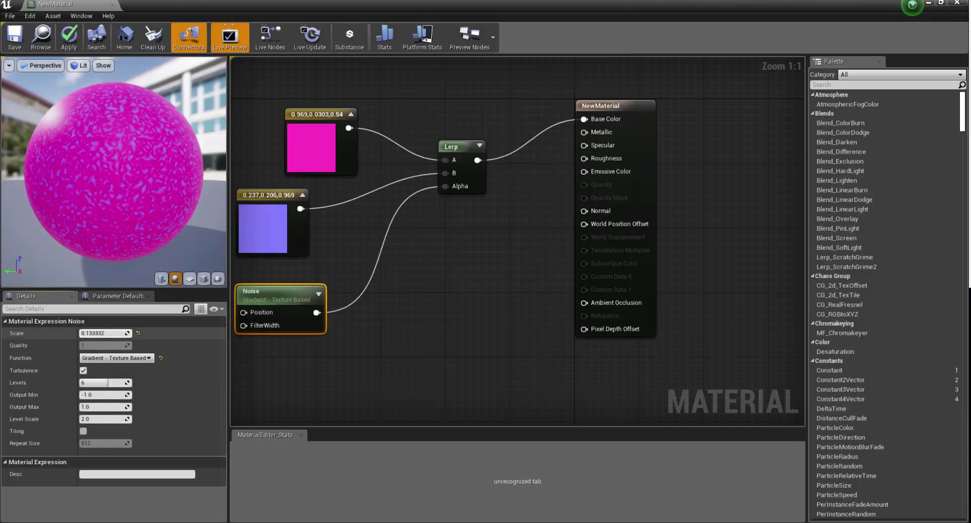
Step: Set constant A of the Multiply node in the NewMaterial graph to about 4.91 and start a V-Ray render
right_click(427, 278)
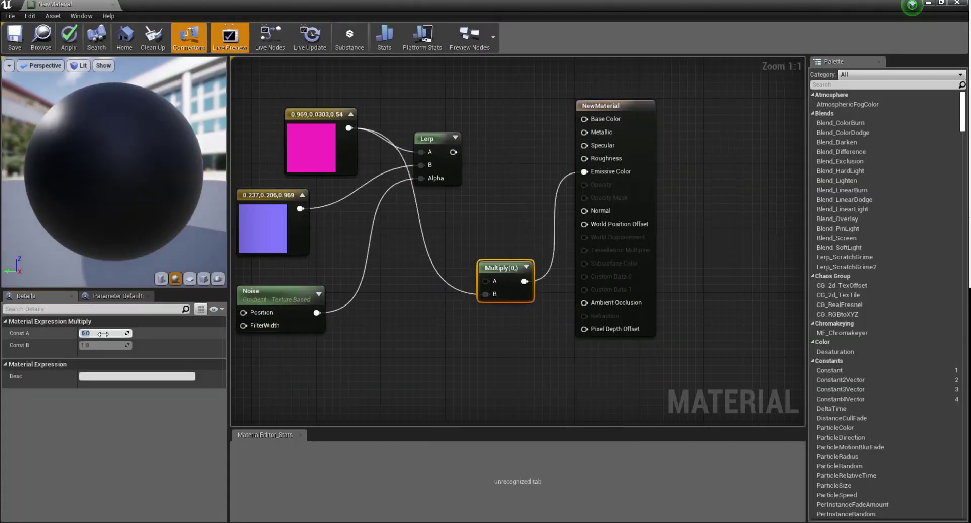
drag(103, 334, 122, 334)
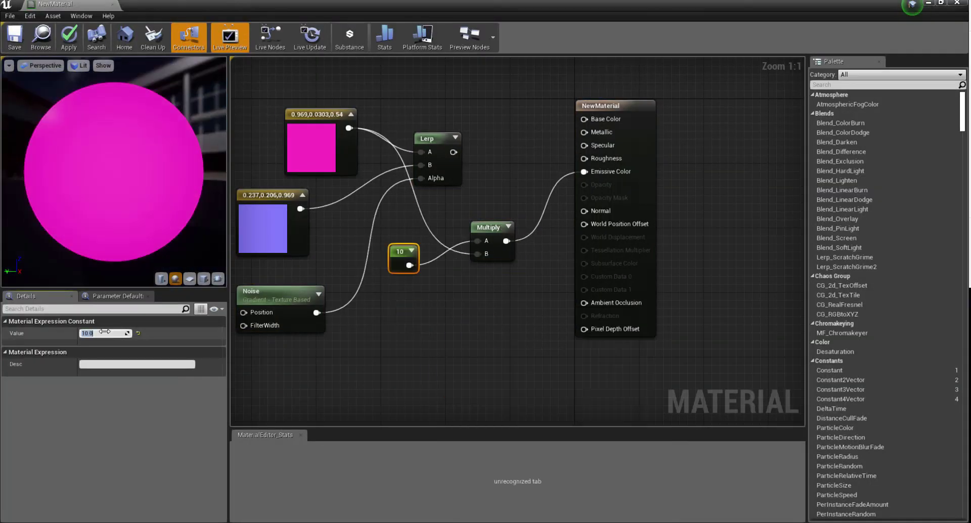
ctrl+click(518, 242)
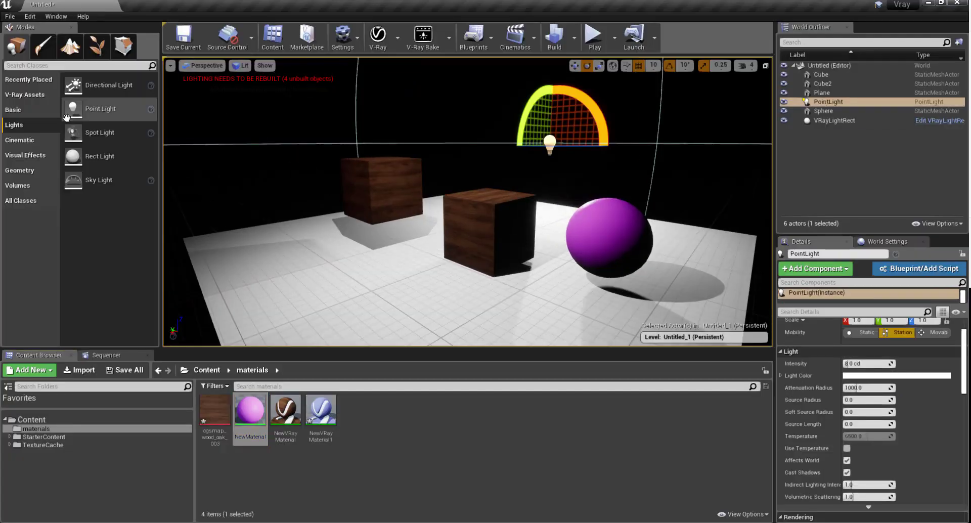
click(378, 38)
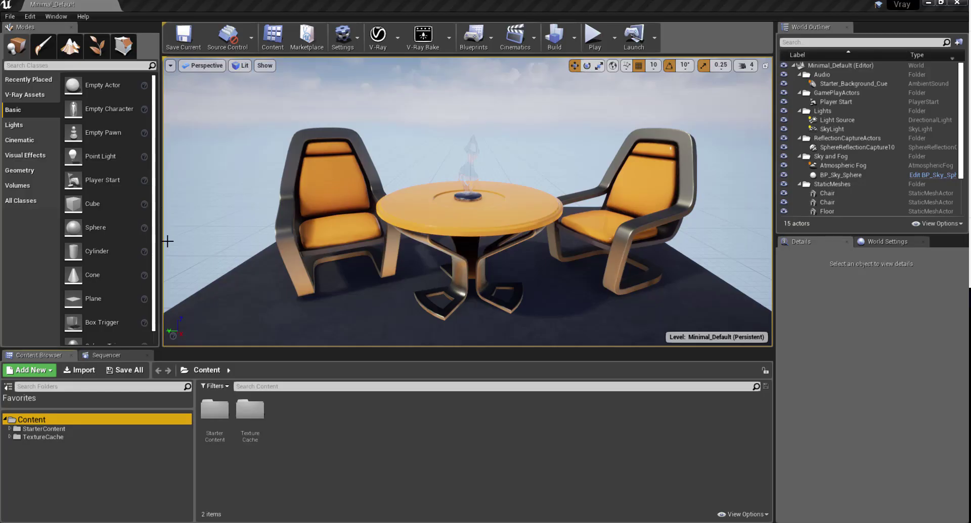
Step: Check in the installed plugins whether V-Ray for Unreal is enabled
click(31, 16)
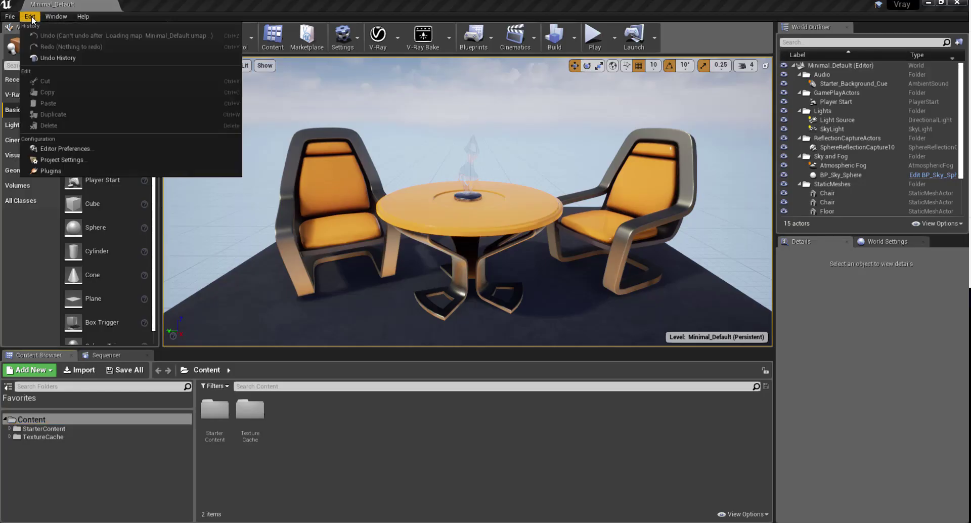
click(50, 171)
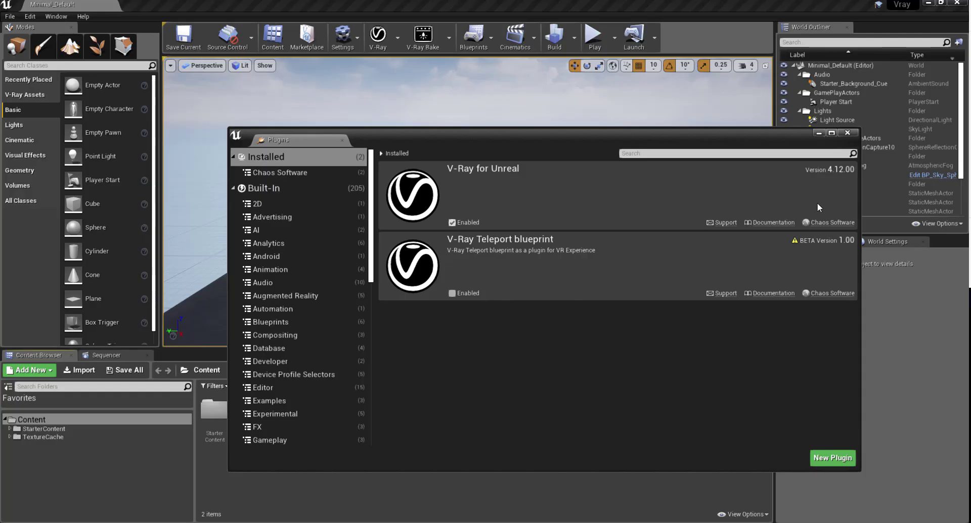
click(847, 133)
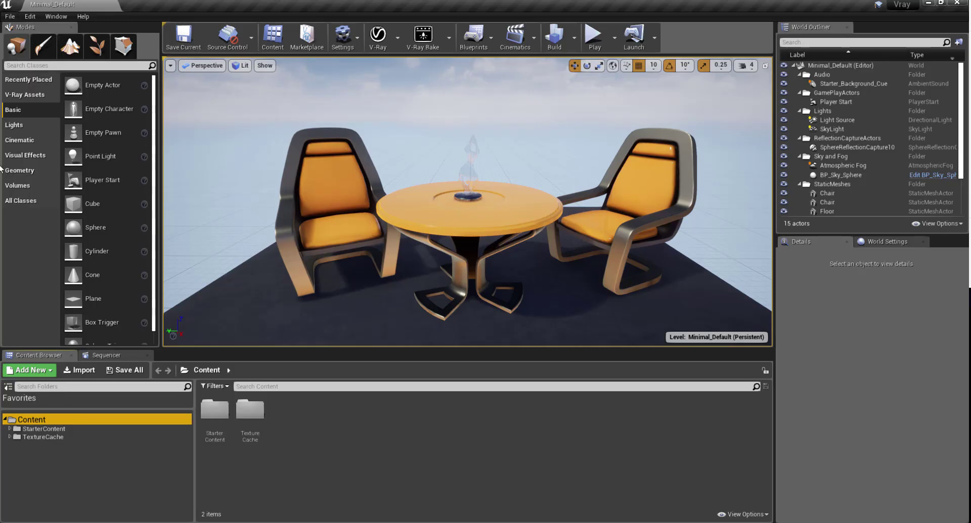
Step: Create a new level from the Default template
click(9, 16)
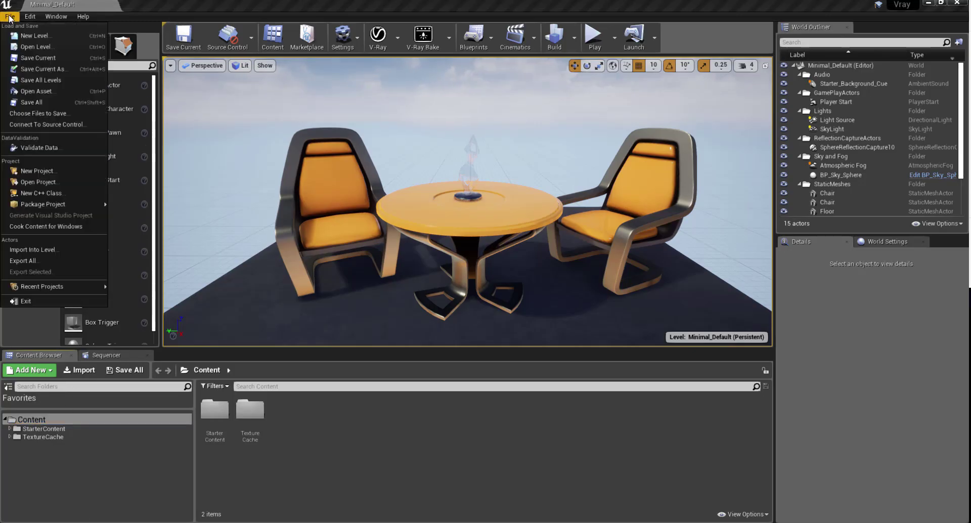
click(40, 37)
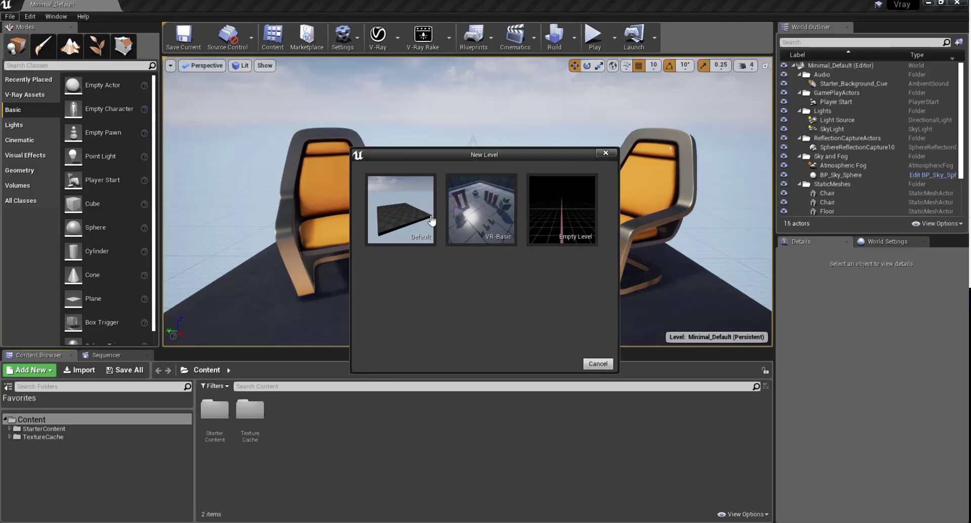
click(411, 215)
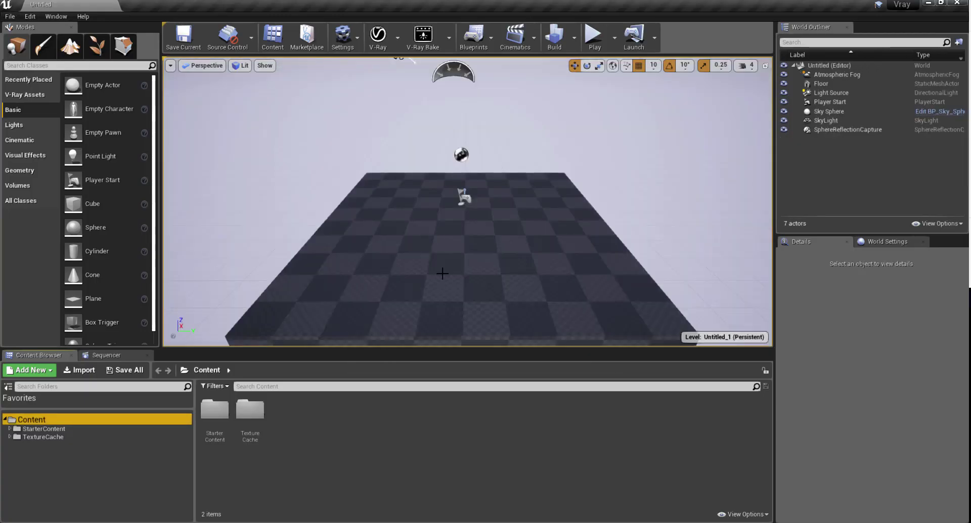
Step: Create a new level from the Empty Level template
click(10, 17)
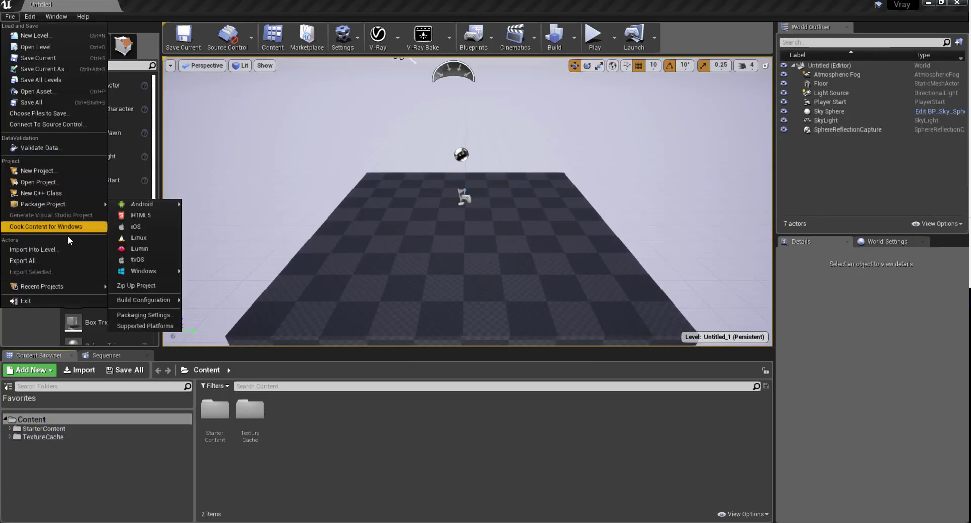
click(40, 36)
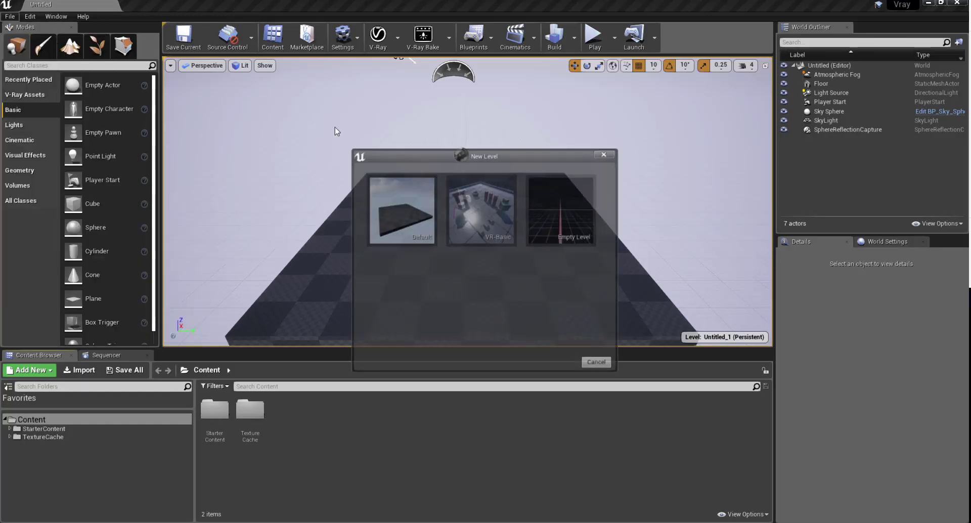
click(554, 208)
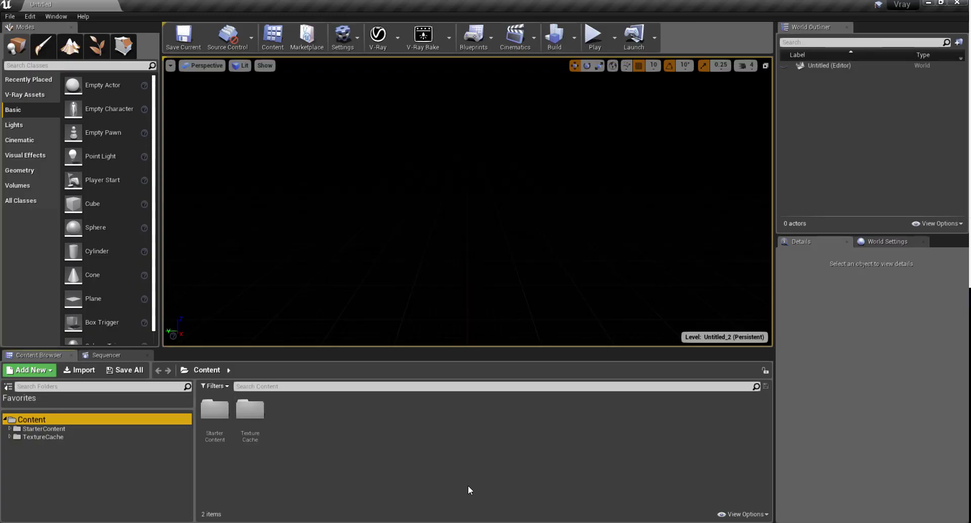
Step: Create a folder named Material inside the Content folder
right_click(39, 419)
click(78, 199)
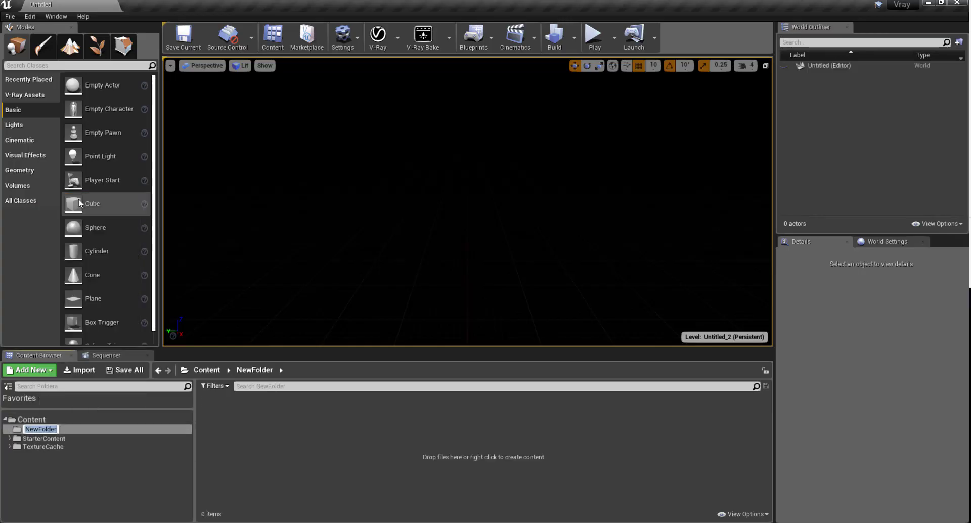
text(Material)
key(Return)
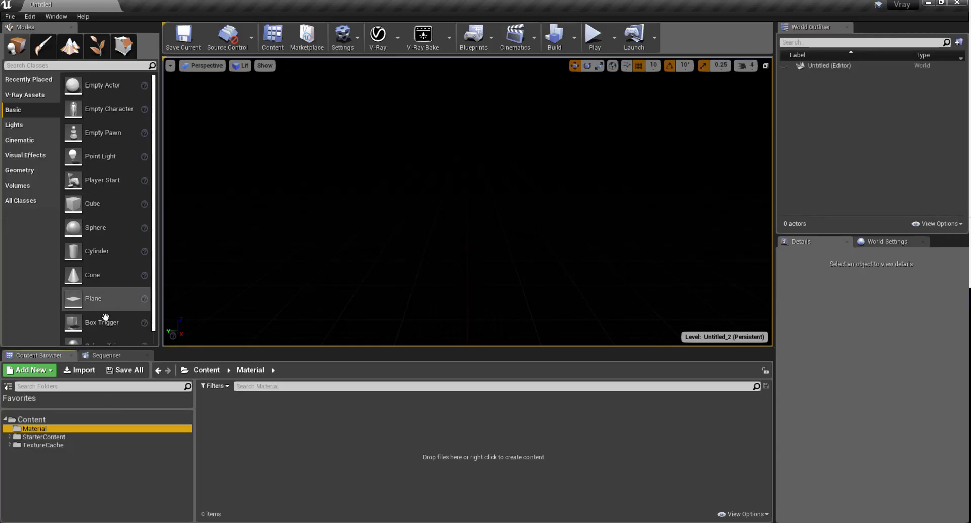
Step: Place a basic Plane at about X 420, Y 80, Z -50 in the empty level and activate the scale tool
drag(82, 303, 450, 286)
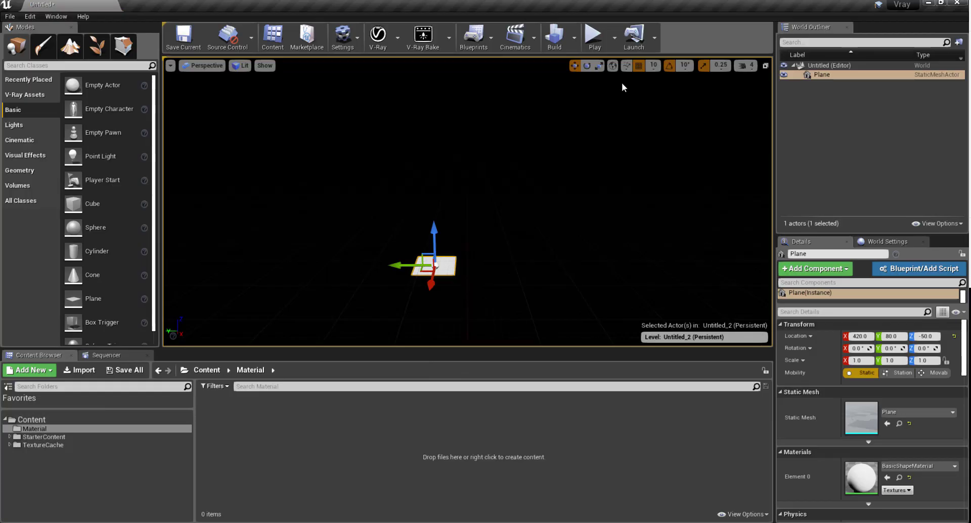
click(598, 66)
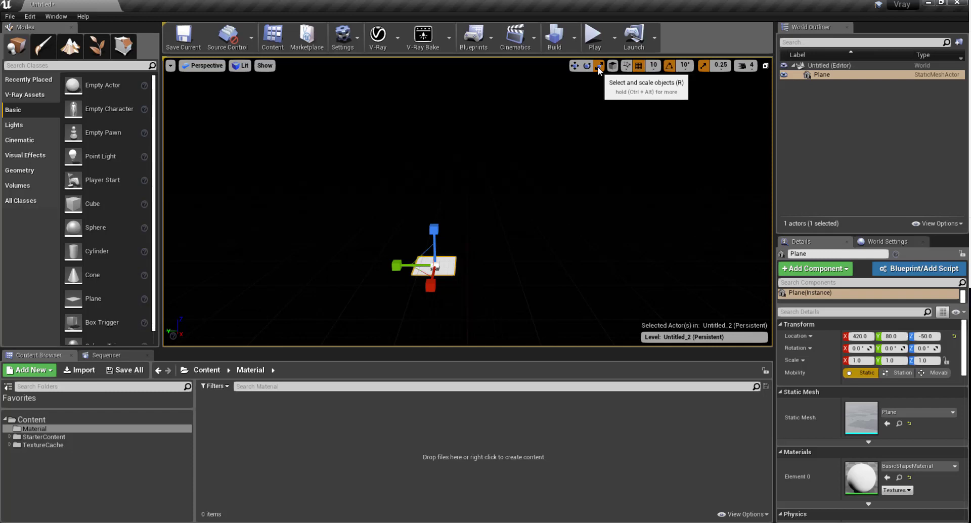
click(483, 245)
click(449, 265)
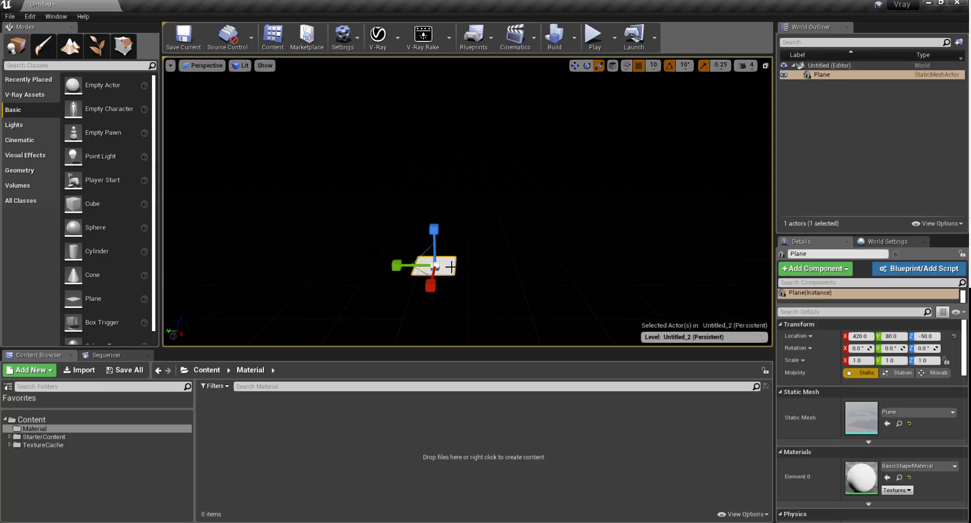
Step: Cycle the plane's transform gizmo through the move, rotate and scale modes
key(space)
key(space)
key(space)
key(space)
key(space)
key(space)
key(space)
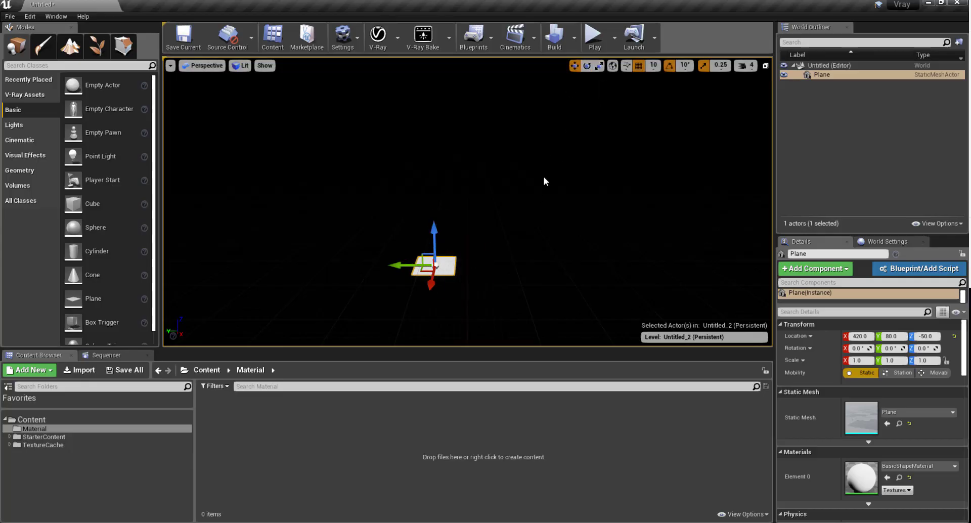
key(space)
key(space)
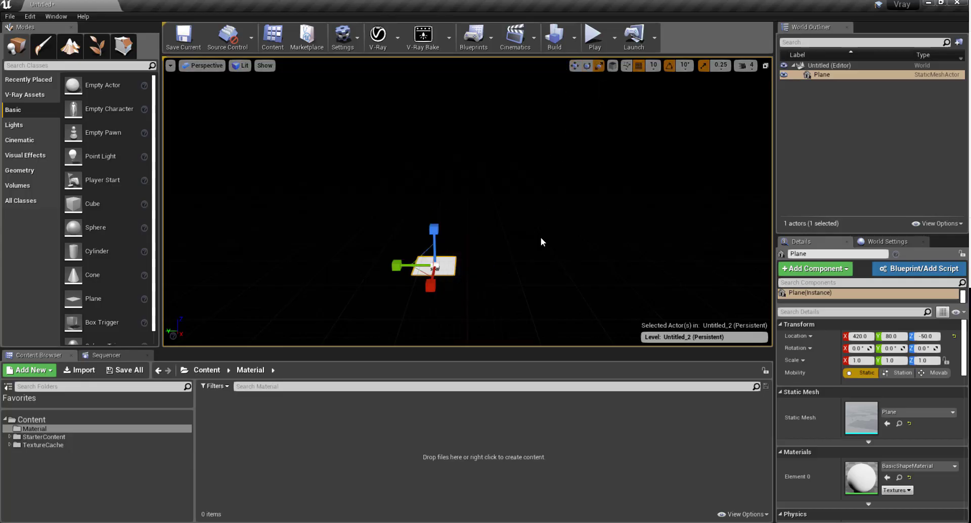
key(space)
key(space)
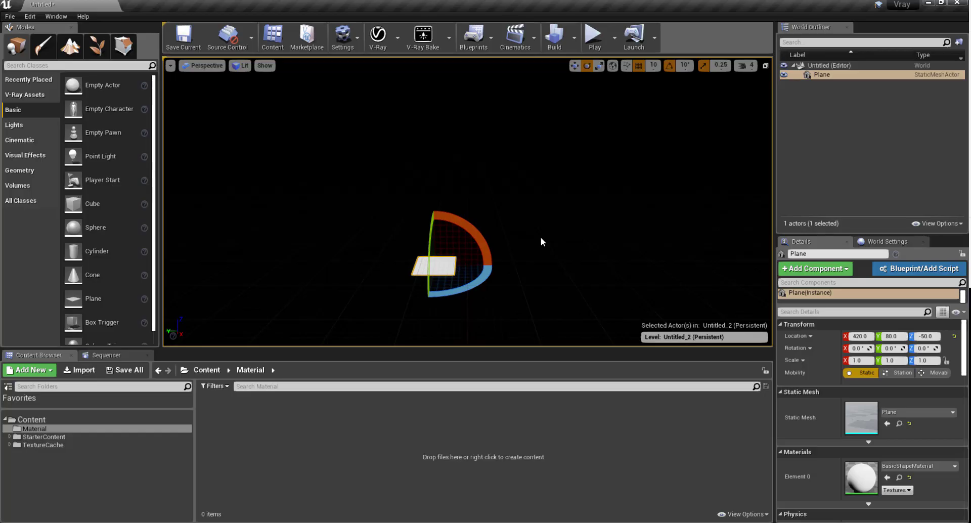
key(space)
key(space)
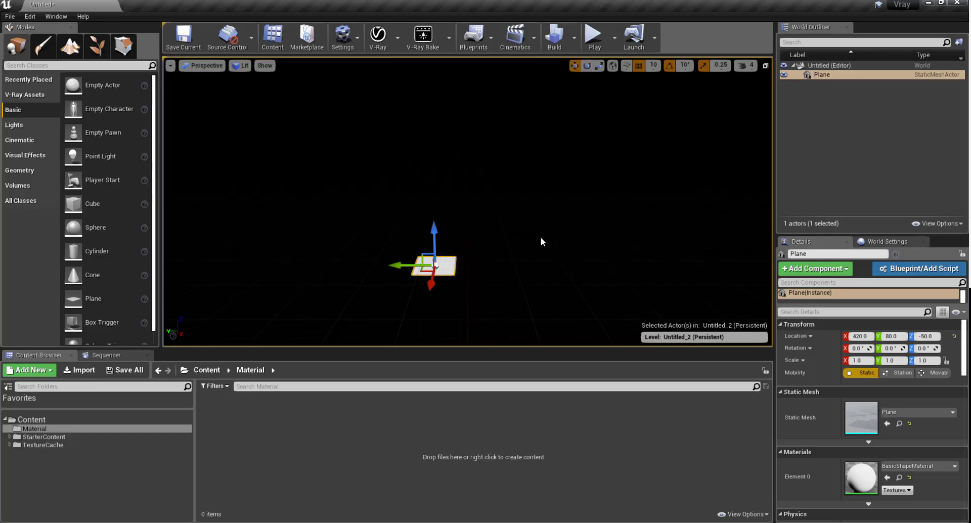
Step: Scale the plane uniformly to about 9.25 on all three axes
key(space)
key(space)
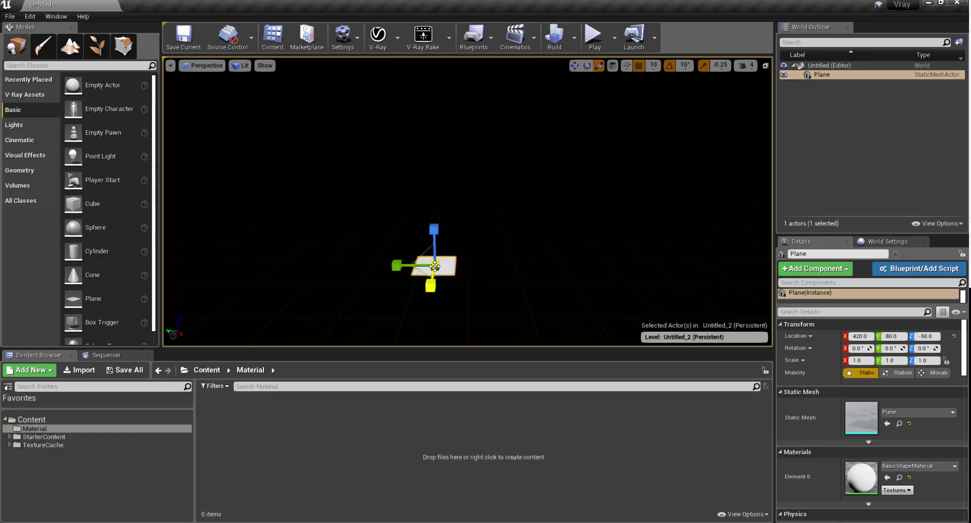
drag(435, 268, 486, 226)
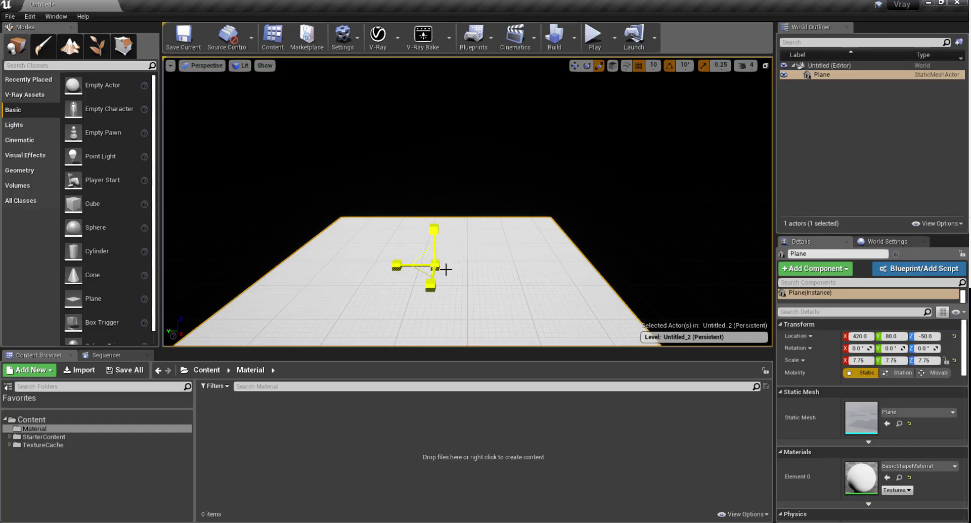
scroll(471, 252, down, 3)
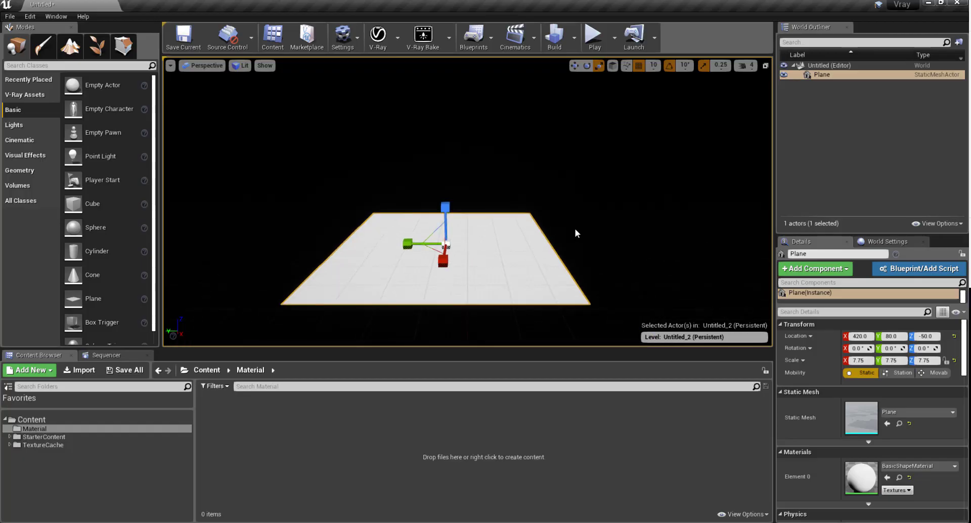
drag(447, 245, 466, 228)
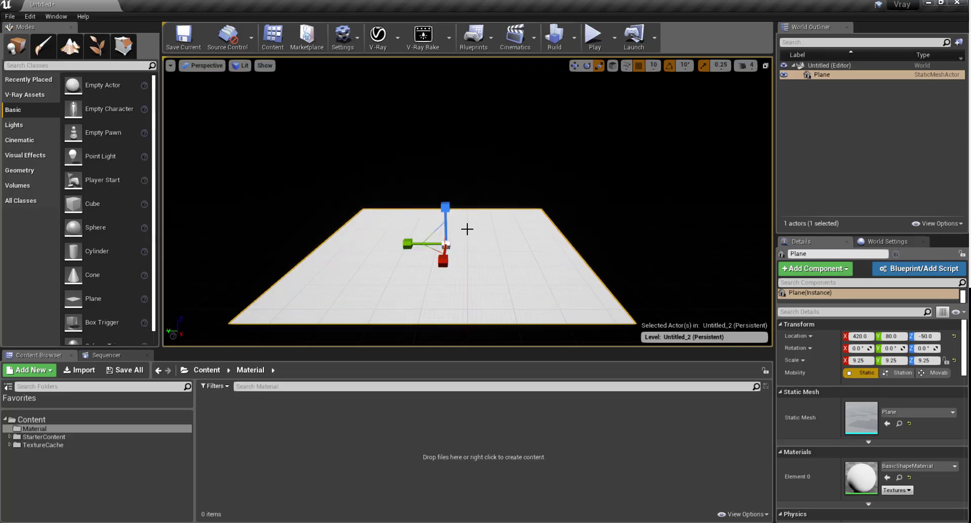
Step: Place an additive Box geometry brush on the plane at about X 630, Y 290, Z 50
click(15, 174)
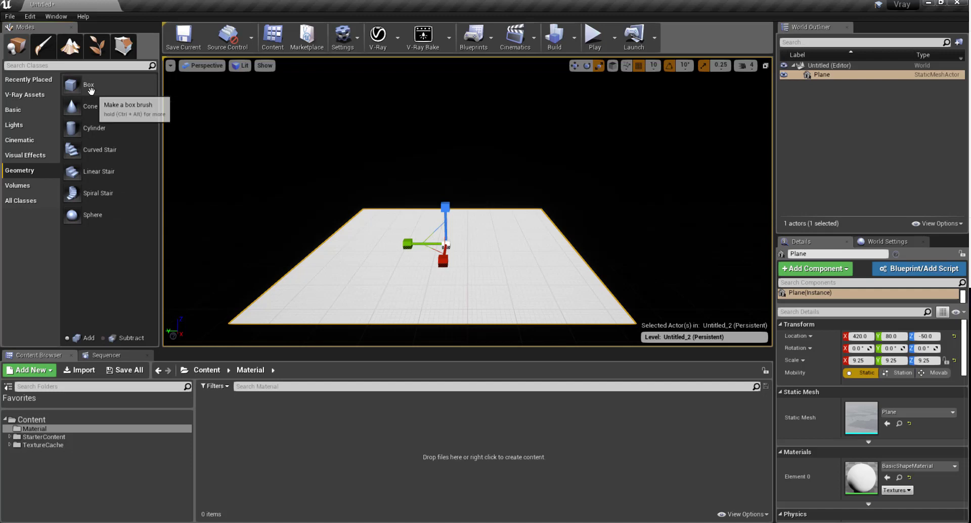
click(21, 111)
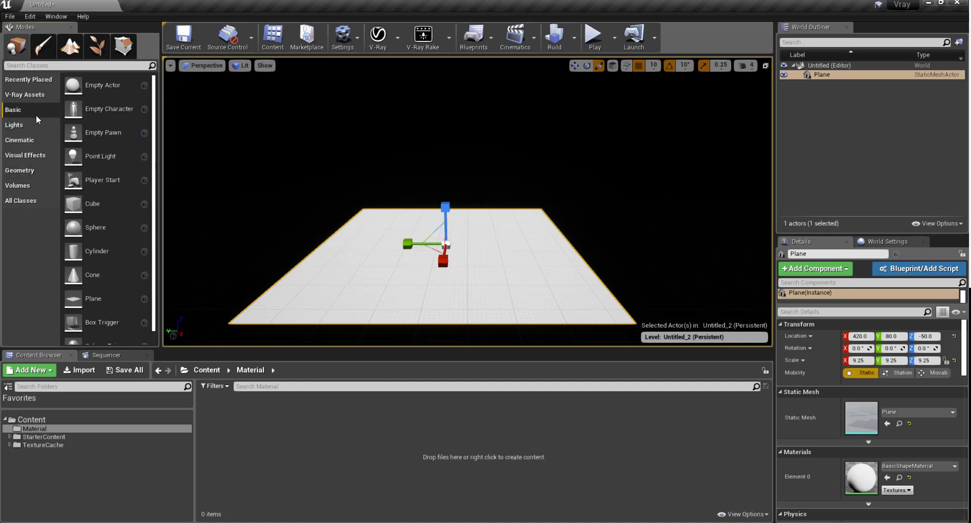
click(29, 174)
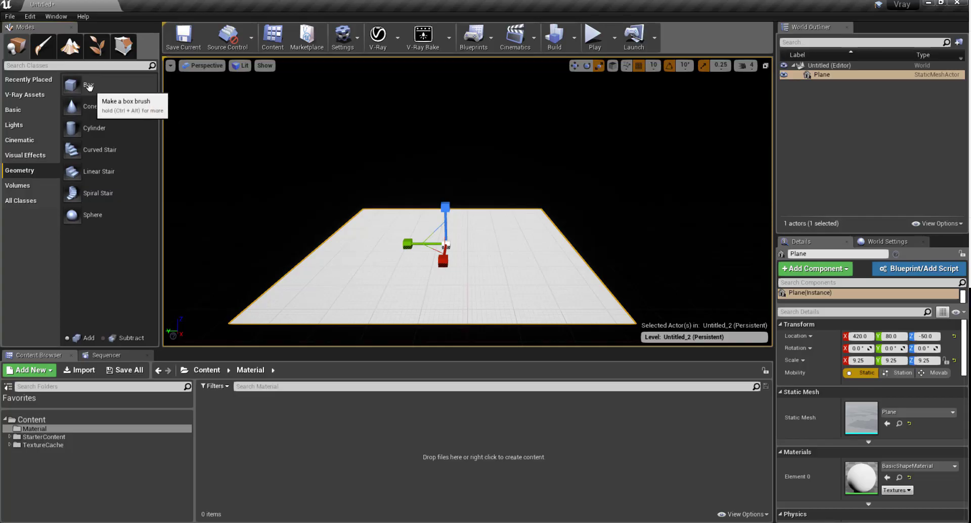
mouse_move(89, 87)
mouse_down()
mouse_move(299, 188)
mouse_move(371, 270)
mouse_up()
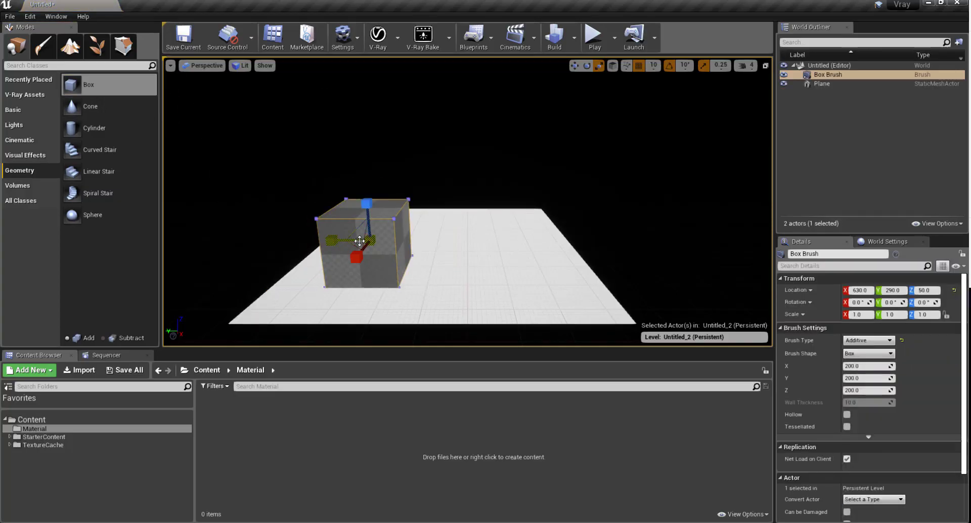
Step: Duplicate the box brush and move the copy to about X 550, Y 120, Z 50 so it overlaps the original
key(w)
mouse_move(340, 239)
shift+mouse_down()
mouse_move(401, 239)
mouse_move(454, 258)
shift+mouse_up()
scroll(421, 252, up, 5)
mouse_move(387, 276)
mouse_down()
mouse_move(458, 223)
mouse_move(428, 231)
mouse_move(391, 202)
mouse_up()
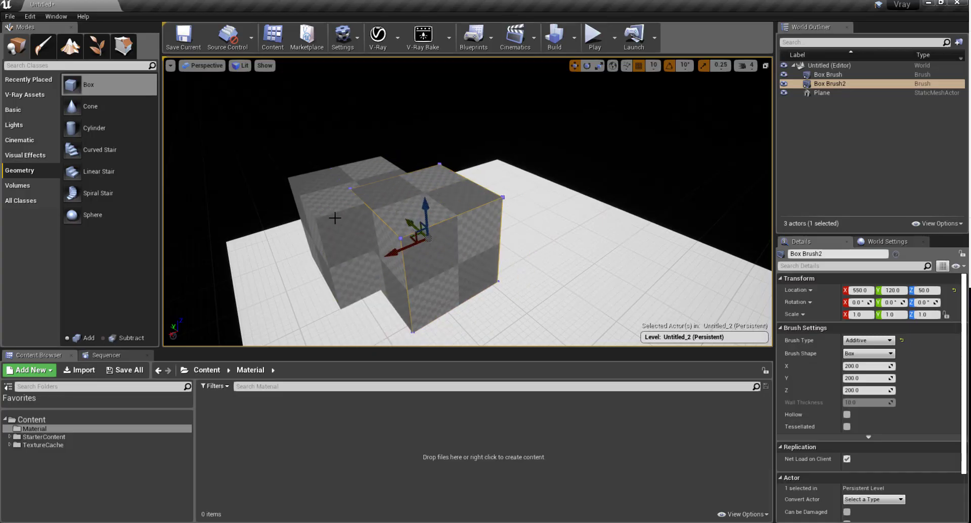
Step: Change the duplicated box brush's type to Subtractive and move it slightly to adjust where it cuts into the original box
click(312, 200)
scroll(861, 330, down, 6)
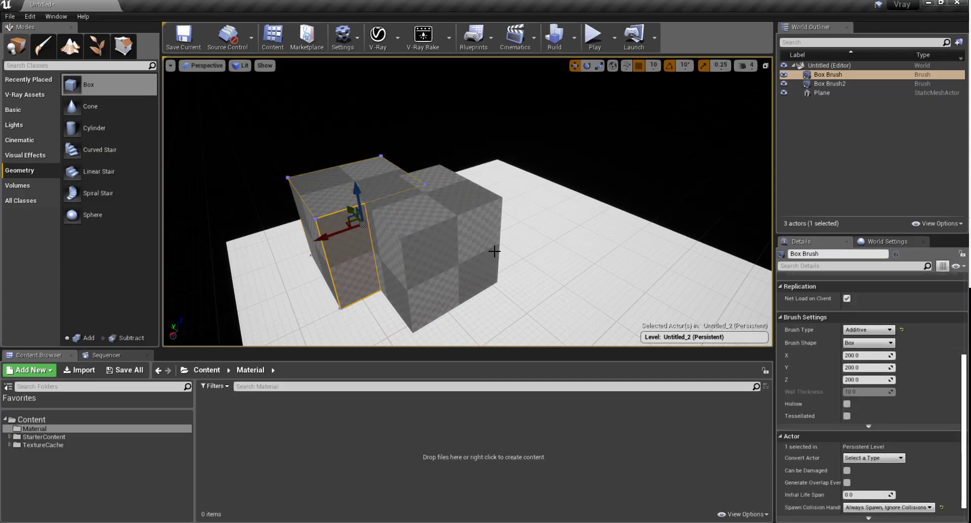
click(475, 229)
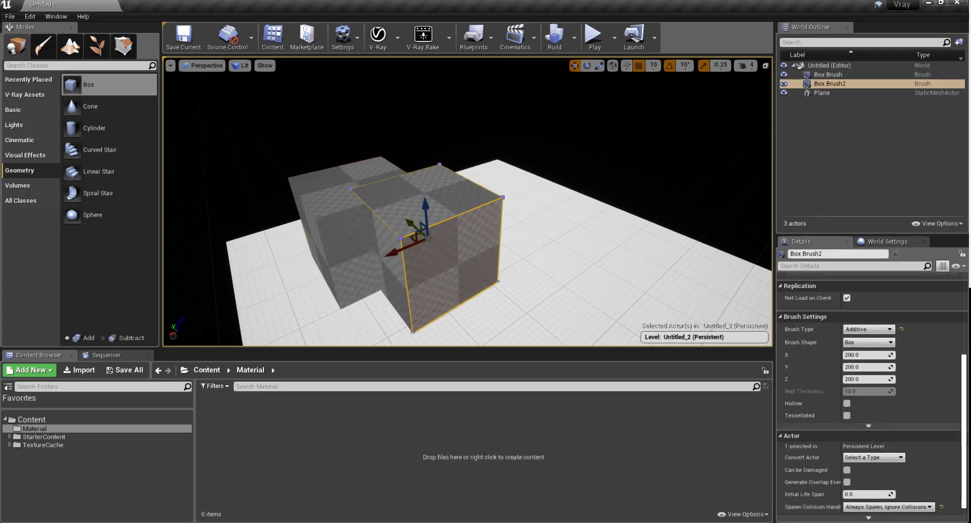
click(868, 330)
click(906, 360)
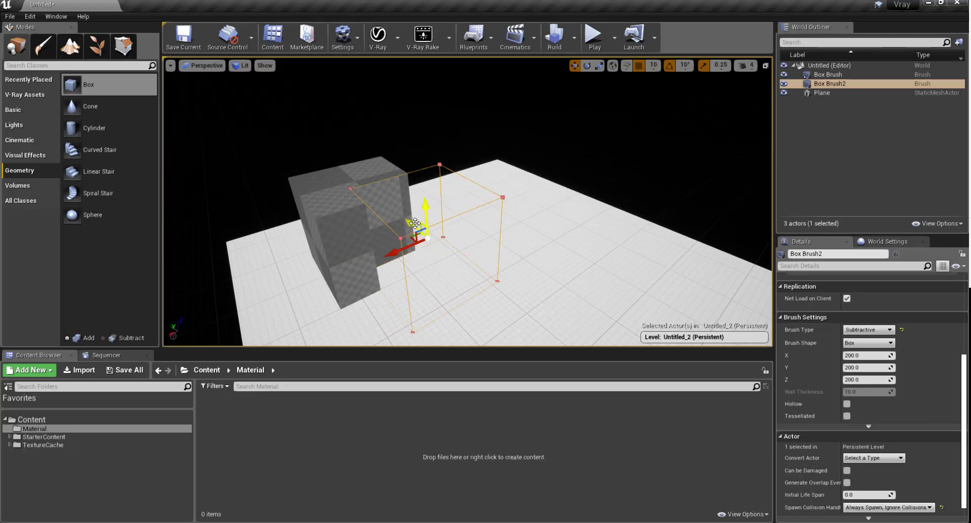
drag(416, 228, 401, 200)
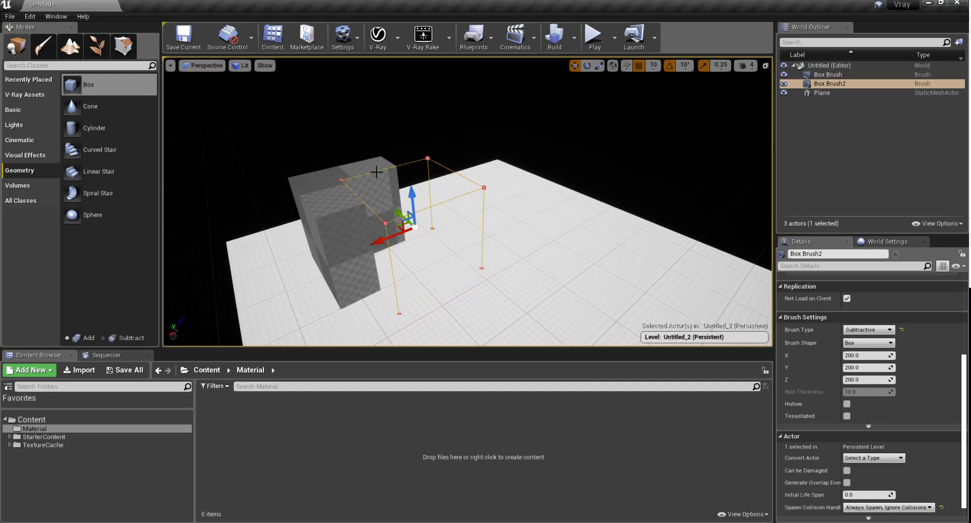
Step: Delete both box brushes from the level, keeping only the plane
key(Delete)
click(353, 207)
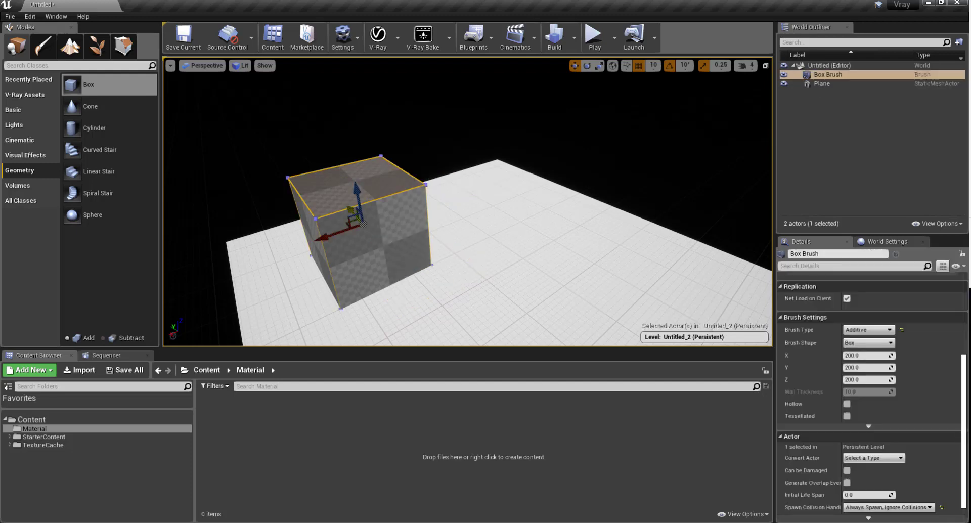
key(Delete)
Step: Look over the plane from different angles, select it and focus the viewport on it
alt+drag(398, 236, 474, 228)
right_drag(503, 199, 474, 208)
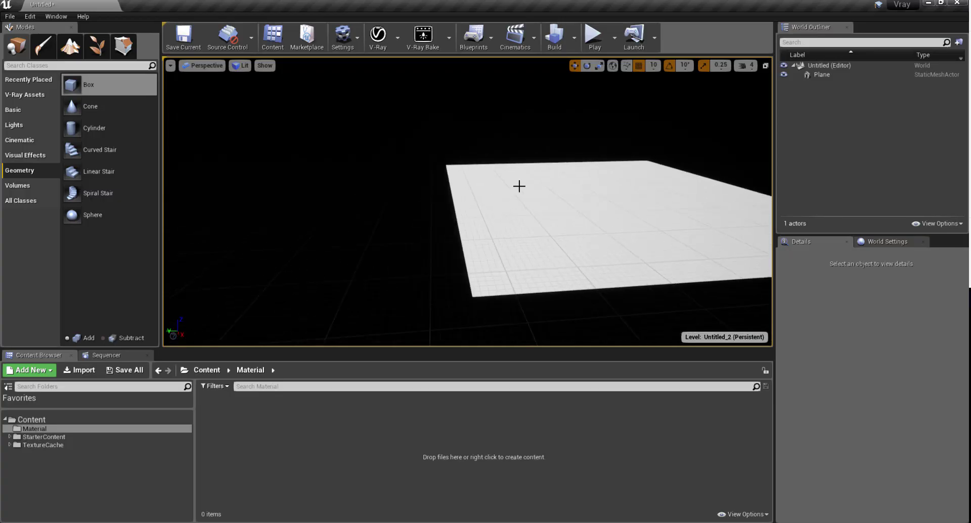
alt+drag(457, 190, 566, 182)
middle_drag(566, 182, 623, 207)
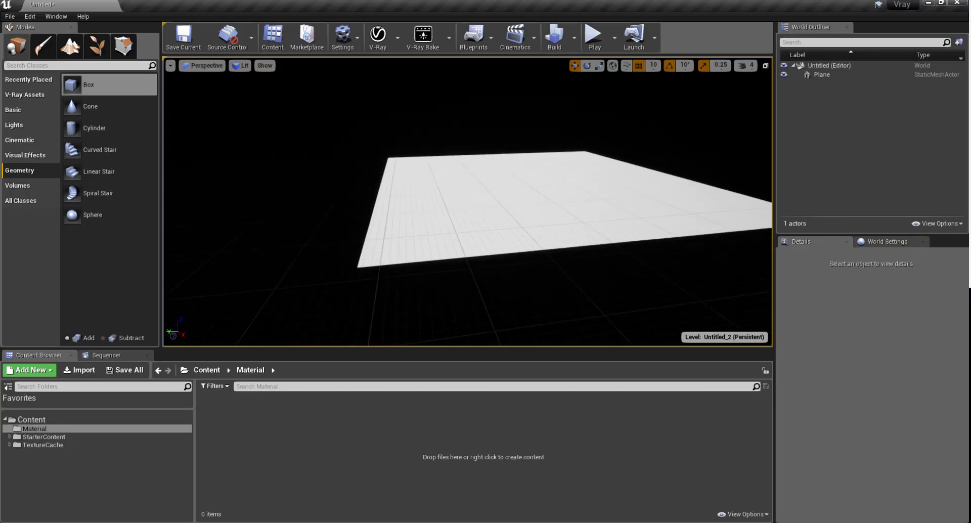
middle_drag(520, 204, 534, 185)
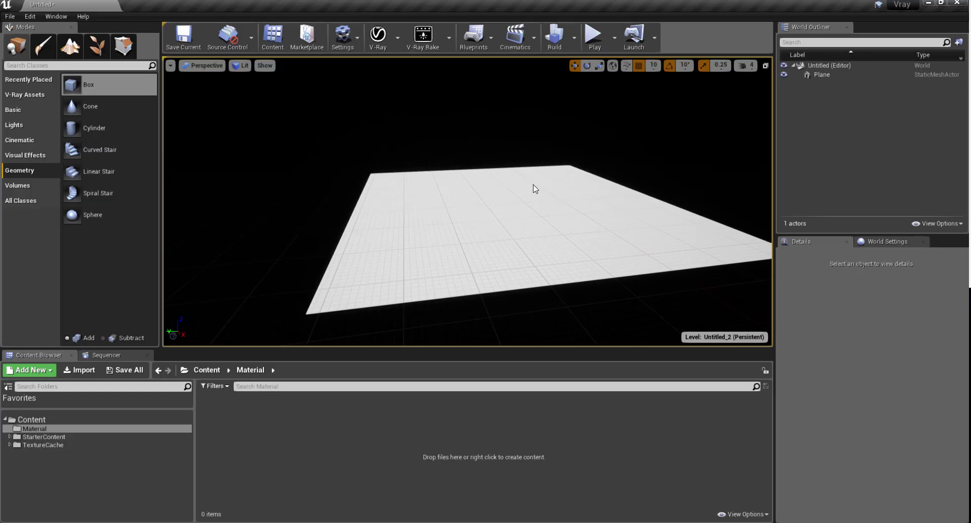
click(514, 215)
key(f)
scroll(509, 196, up, 4)
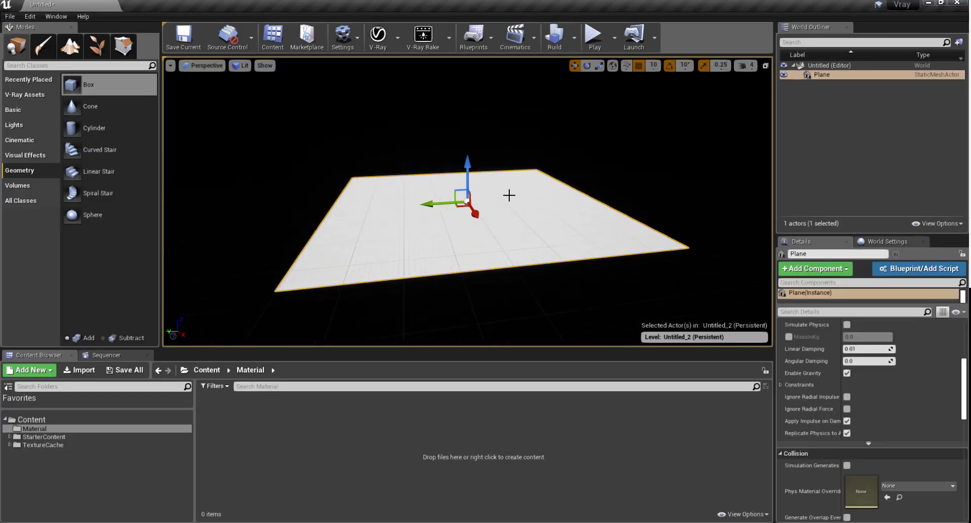
Step: Orbit and zoom around the selected plane to examine it from several sides
alt+drag(509, 196, 476, 222)
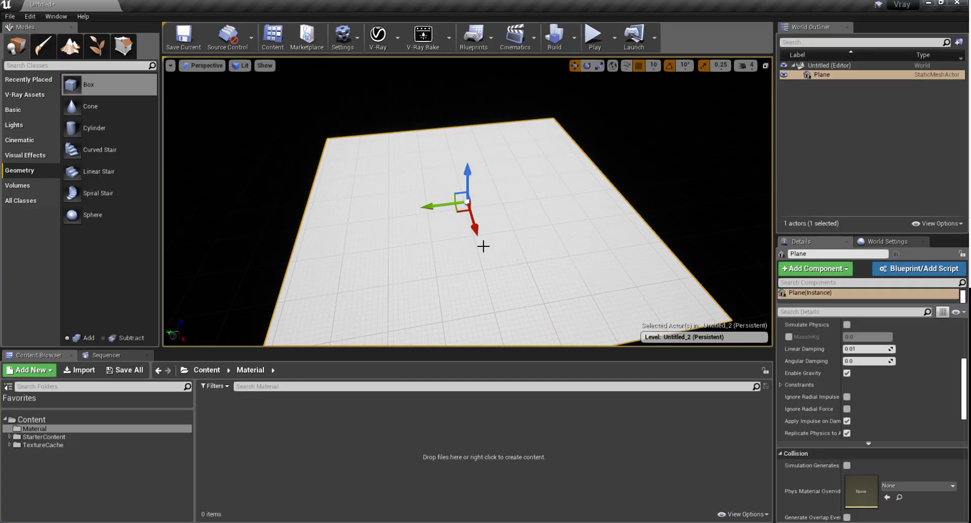
alt+drag(510, 227, 334, 208)
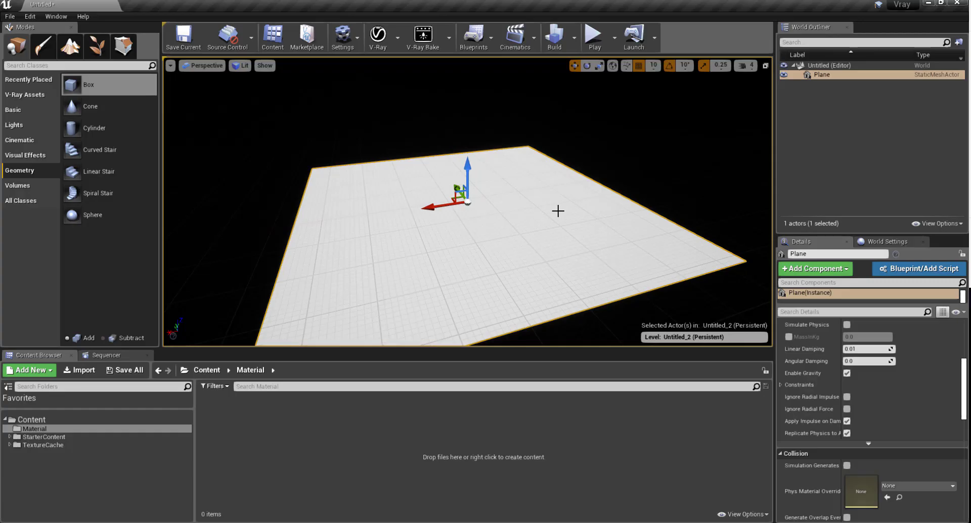
alt+drag(334, 207, 279, 202)
mouse_move(474, 188)
alt+right_down()
mouse_move(552, 189)
mouse_move(483, 188)
alt+right_up()
scroll(483, 180, up, 2)
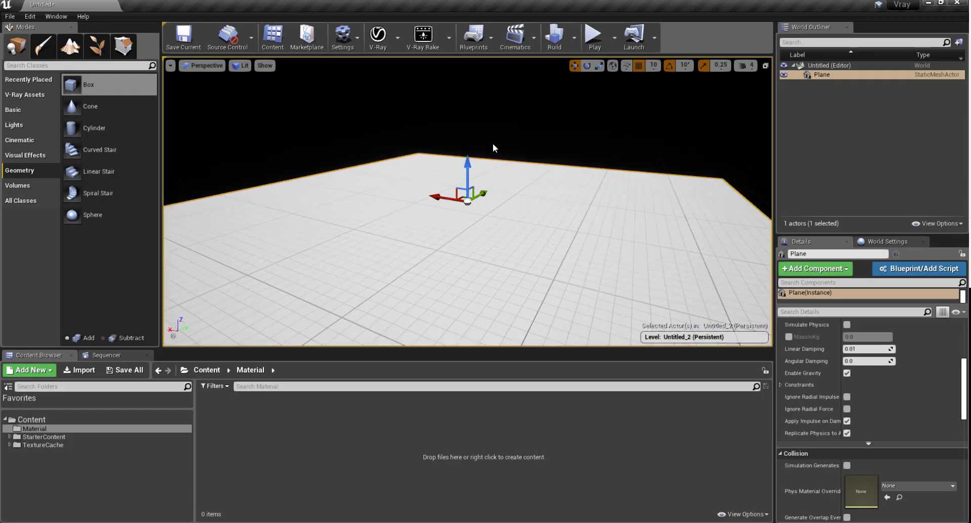
mouse_move(478, 133)
middle_down()
mouse_move(512, 143)
mouse_move(519, 89)
mouse_move(397, 111)
mouse_move(479, 148)
mouse_move(453, 196)
mouse_move(512, 127)
mouse_move(500, 205)
mouse_move(488, 132)
middle_up()
mouse_move(484, 137)
mouse_down()
mouse_move(481, 157)
mouse_move(478, 132)
mouse_up()
scroll(478, 132, up, 3)
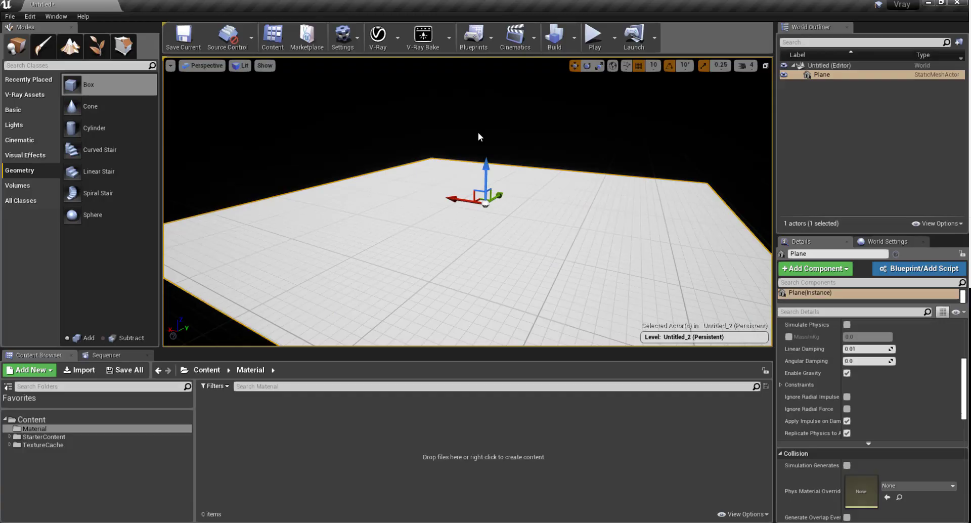
scroll(518, 162, down, 3)
scroll(518, 162, up, 2)
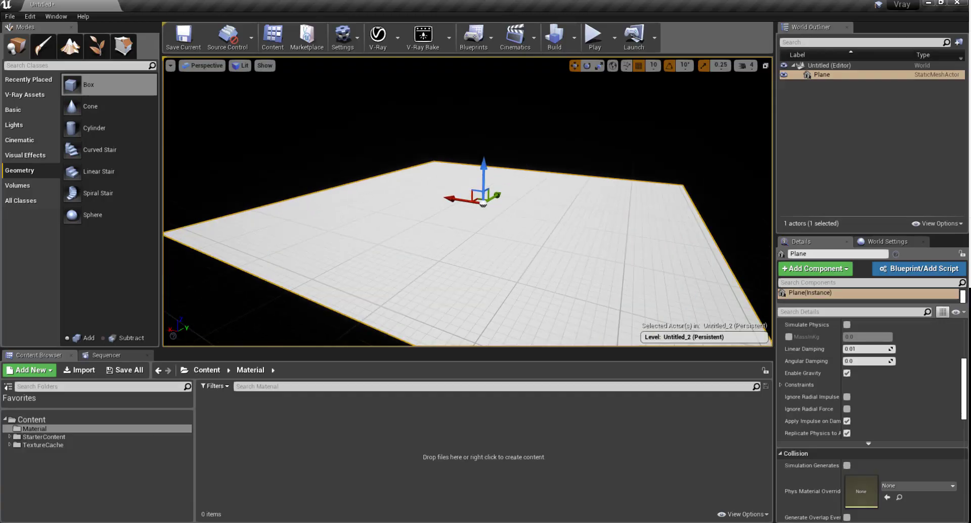
Step: Place a basic Sphere and a basic Cube static mesh beside each other on the plane
click(20, 110)
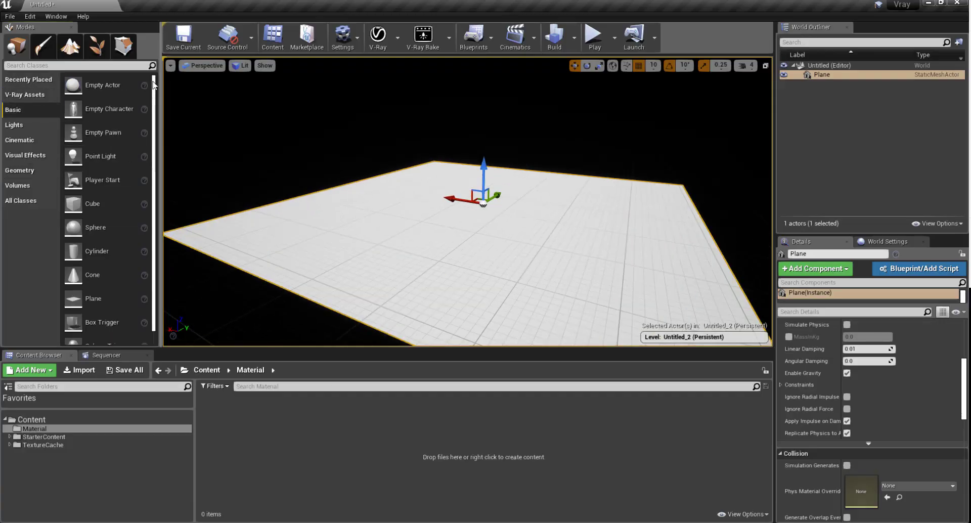
scroll(101, 160, down, 1)
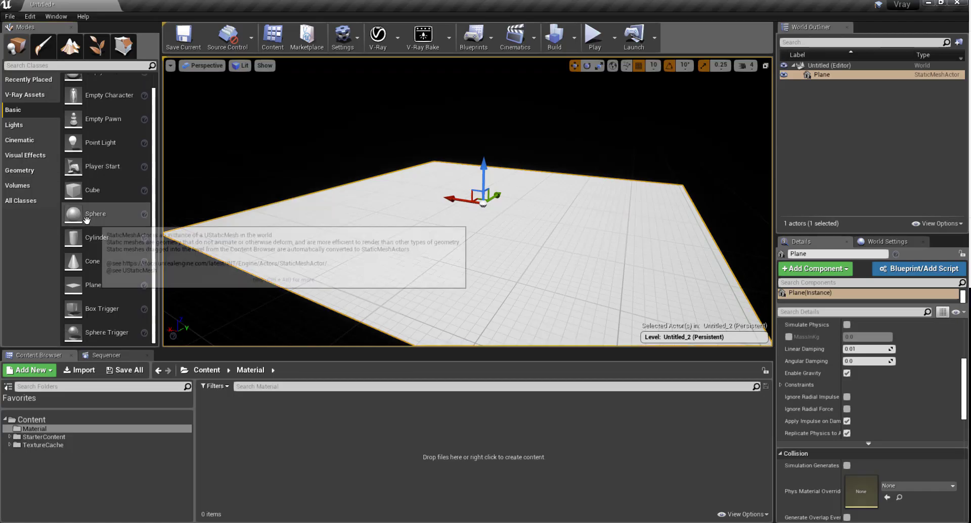
drag(87, 218, 424, 142)
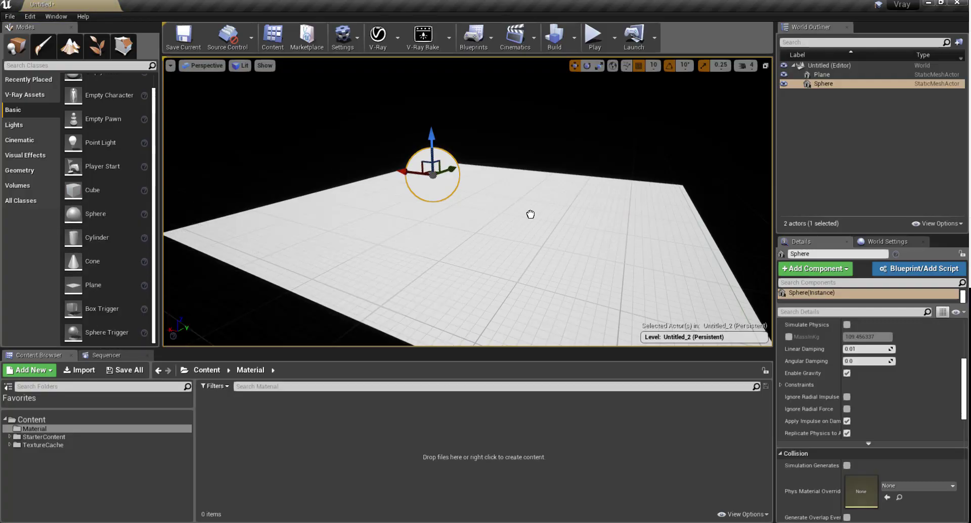
drag(531, 214, 527, 185)
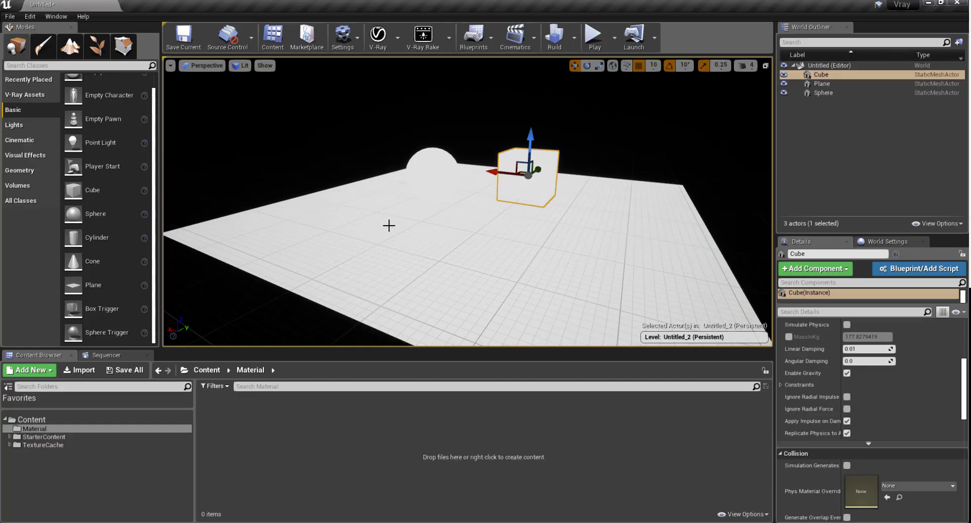
alt+drag(404, 228, 460, 228)
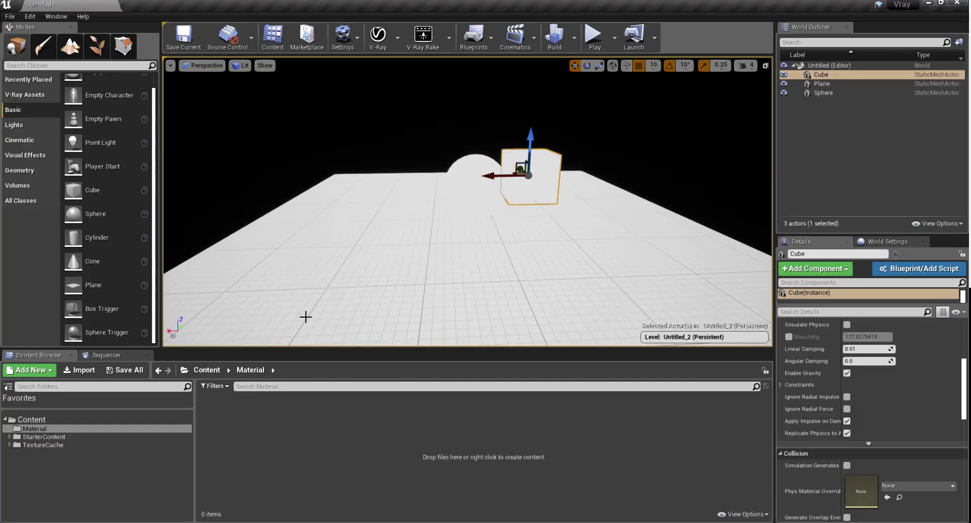
Step: Create a V-Ray material (VRayMtl) asset in the Material content folder, accepting the default name
click(51, 426)
right_click(233, 432)
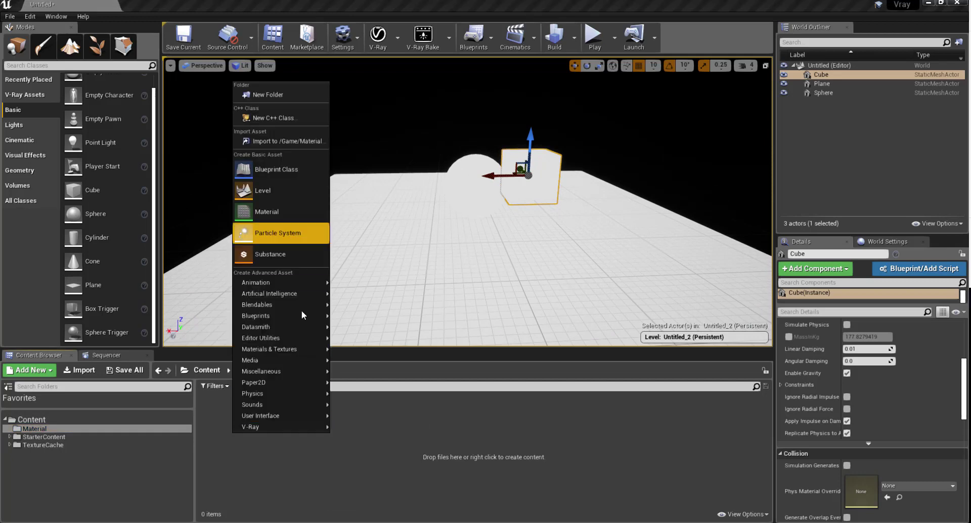
mouse_move(295, 426)
click(394, 469)
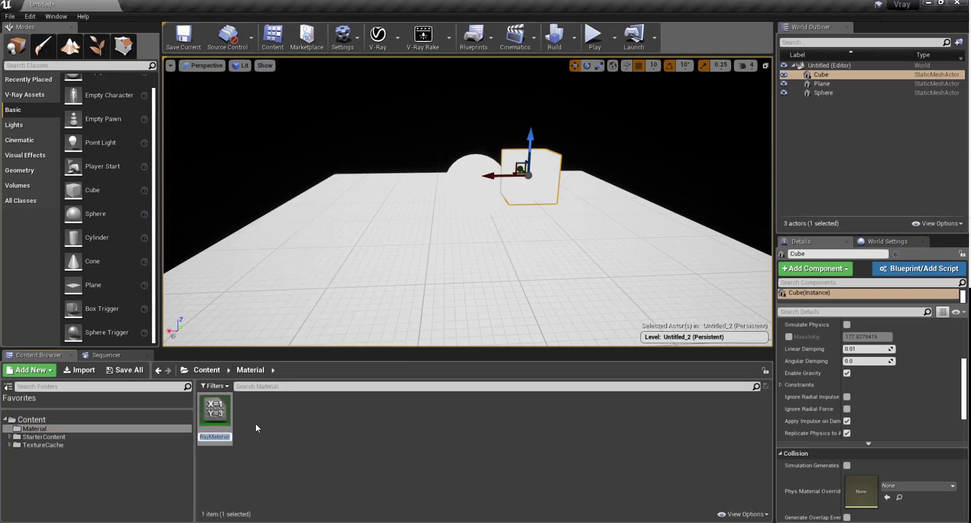
key(Return)
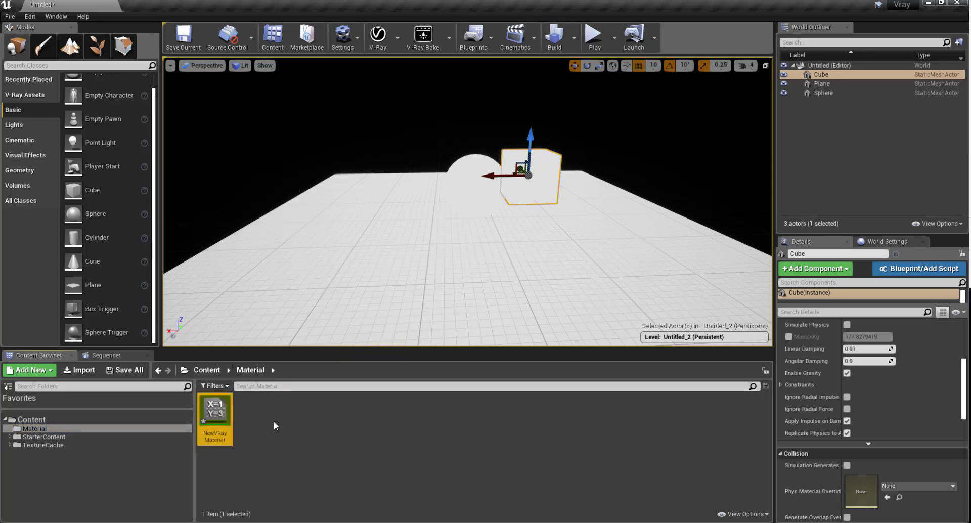
Step: Create a standard Unreal Material asset in the same folder, accepting the default name
right_click(260, 423)
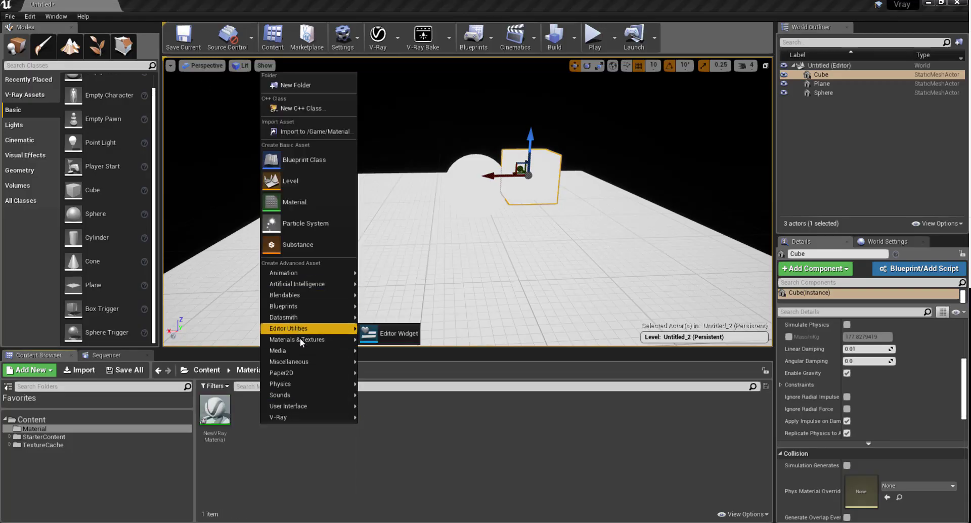
mouse_move(328, 342)
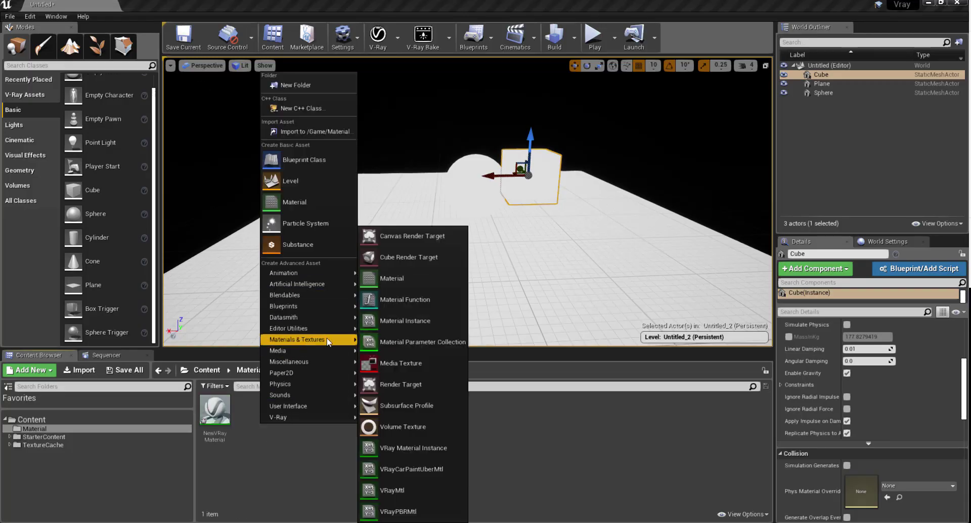
click(420, 275)
key(Return)
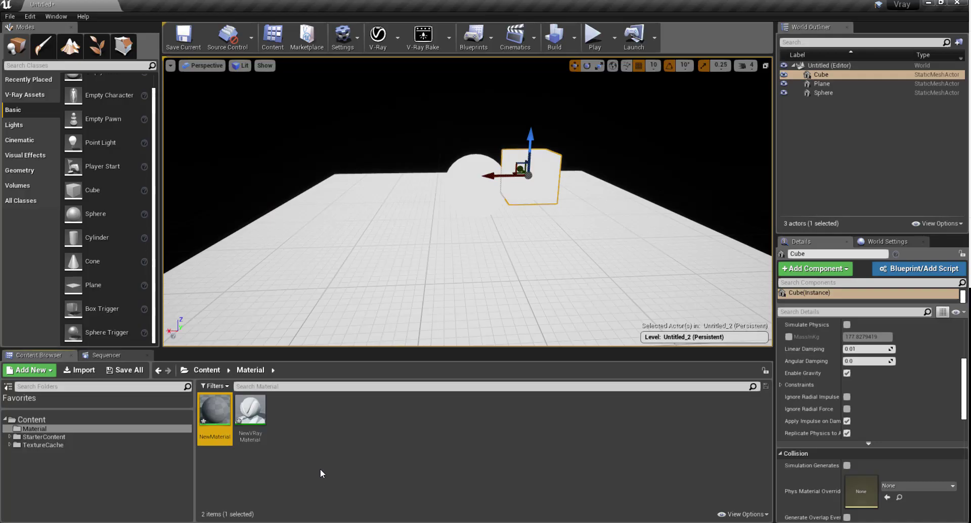
Step: Open the new V-Ray material and examine its parameter groups and its preview model from several angles
double_click(249, 420)
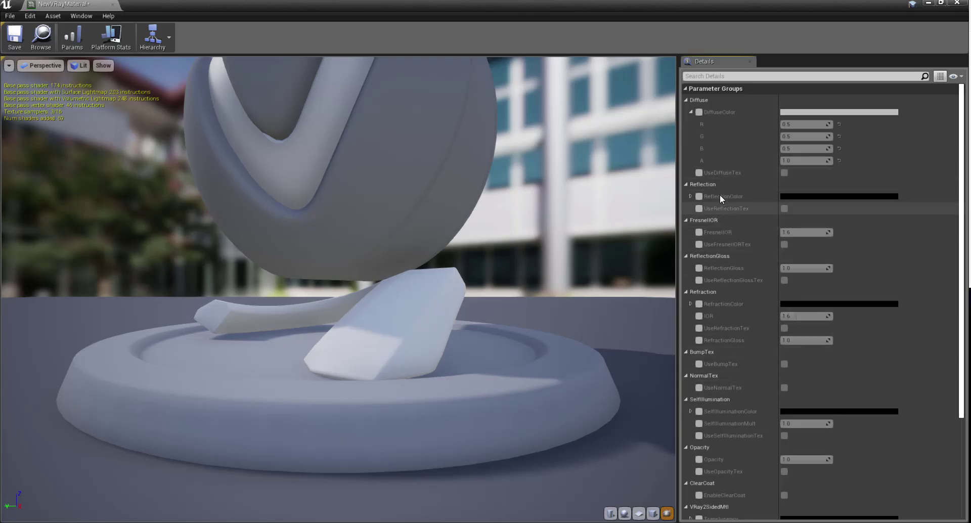
scroll(408, 266, down, 5)
scroll(409, 266, up, 3)
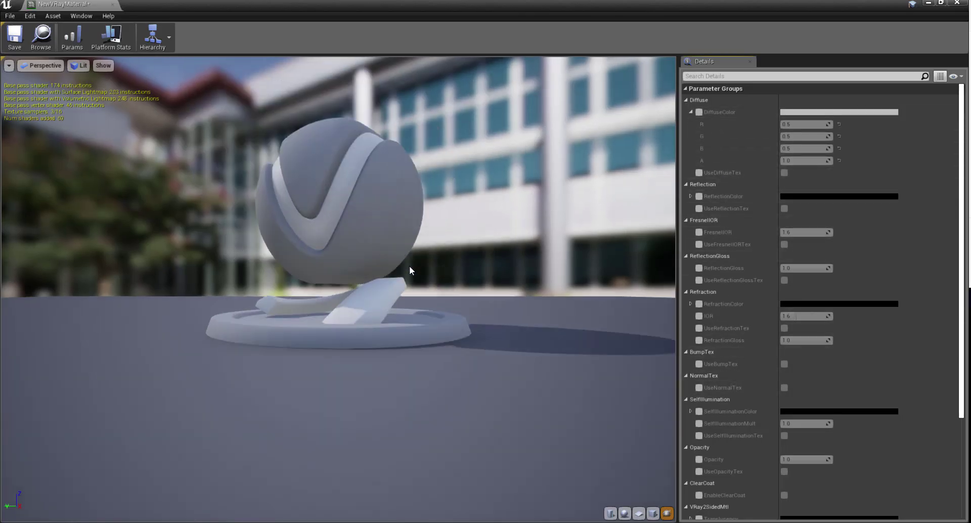
drag(409, 266, 358, 198)
scroll(358, 200, up, 2)
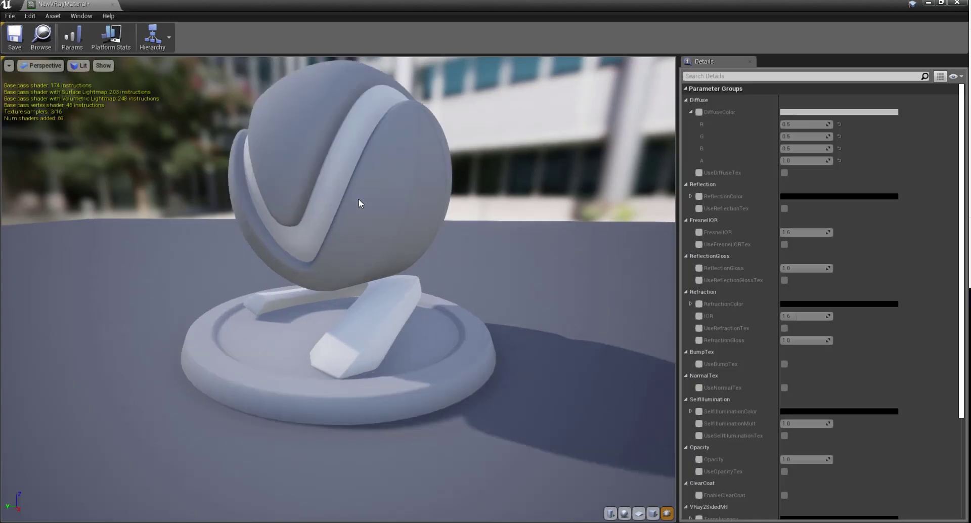
middle_drag(359, 199, 334, 263)
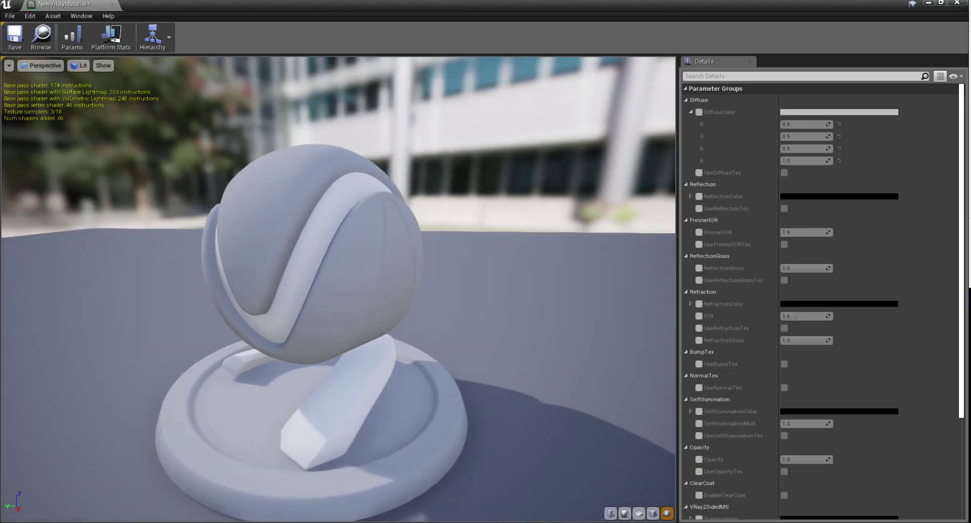
Step: Enable DiffuseColor, set it to a pinkish red (R 0.5, G about 0.119, B about 0.134), save the V-Ray material and minimize its editor
click(699, 112)
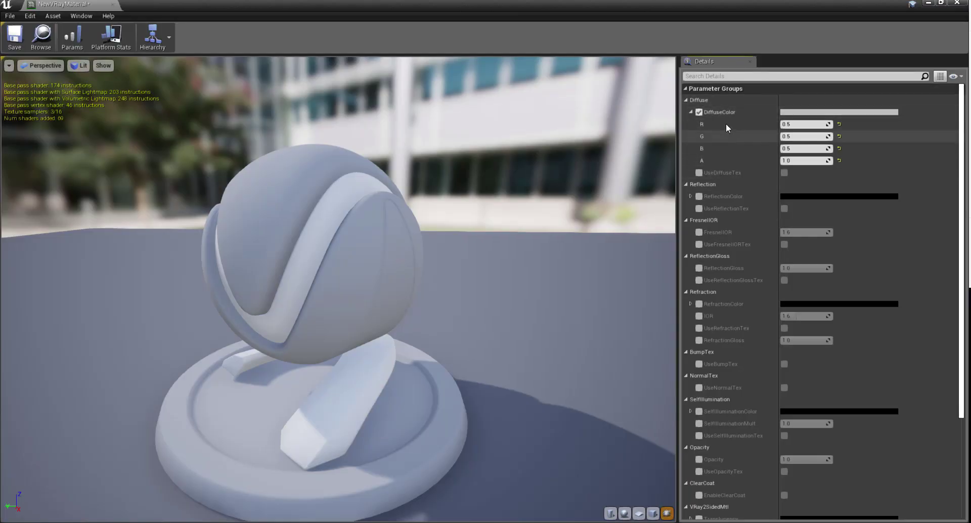
click(828, 112)
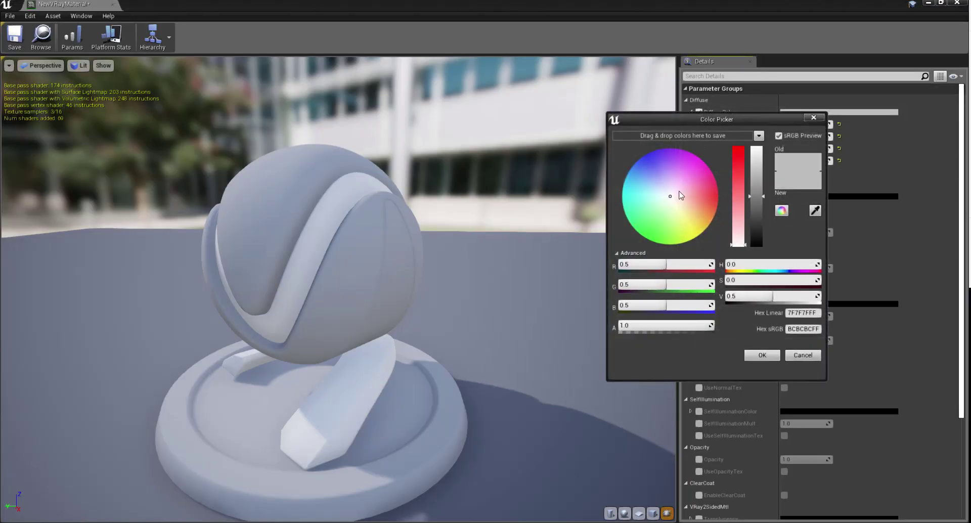
mouse_move(692, 196)
mouse_down()
mouse_move(709, 178)
mouse_move(707, 196)
mouse_up()
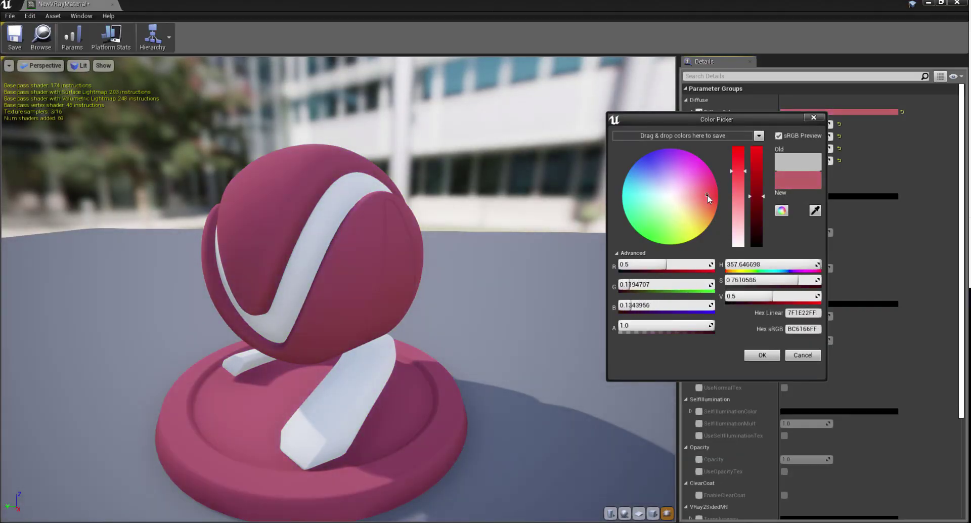
click(766, 356)
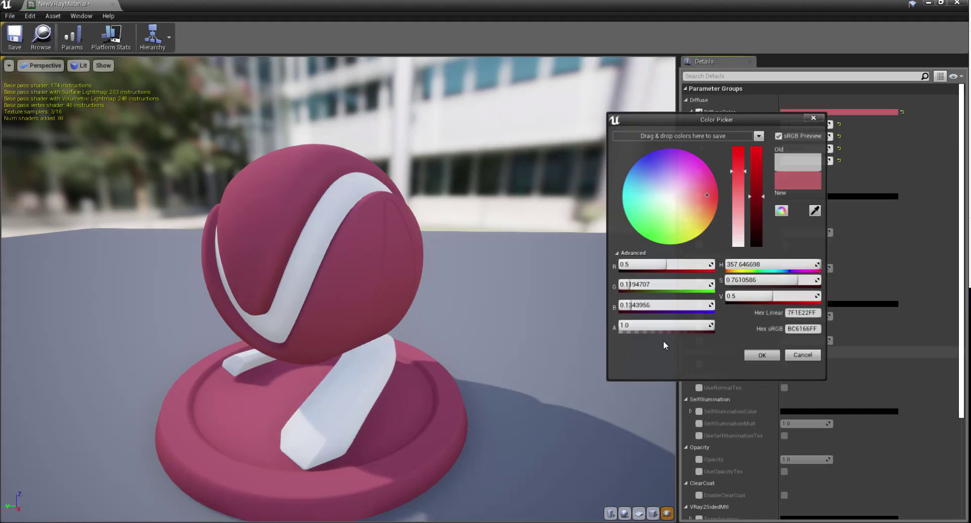
click(20, 44)
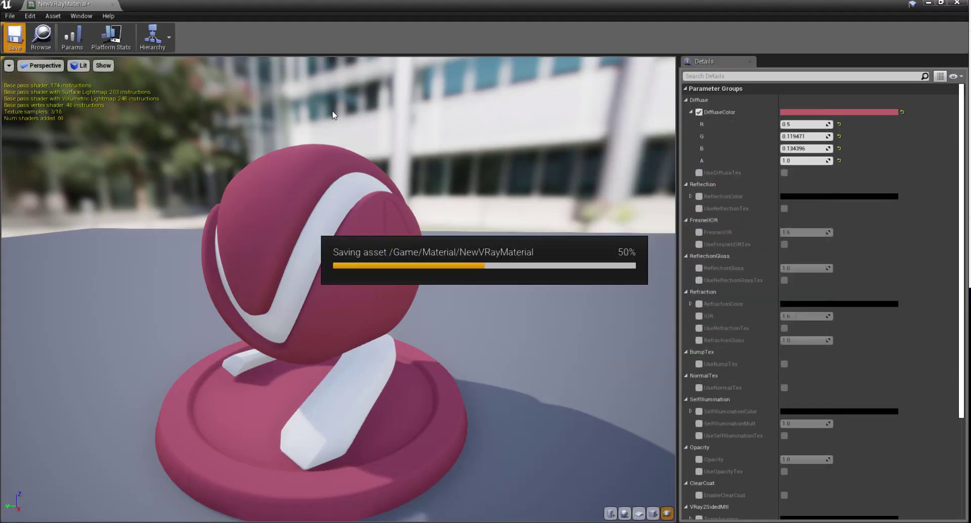
click(928, 3)
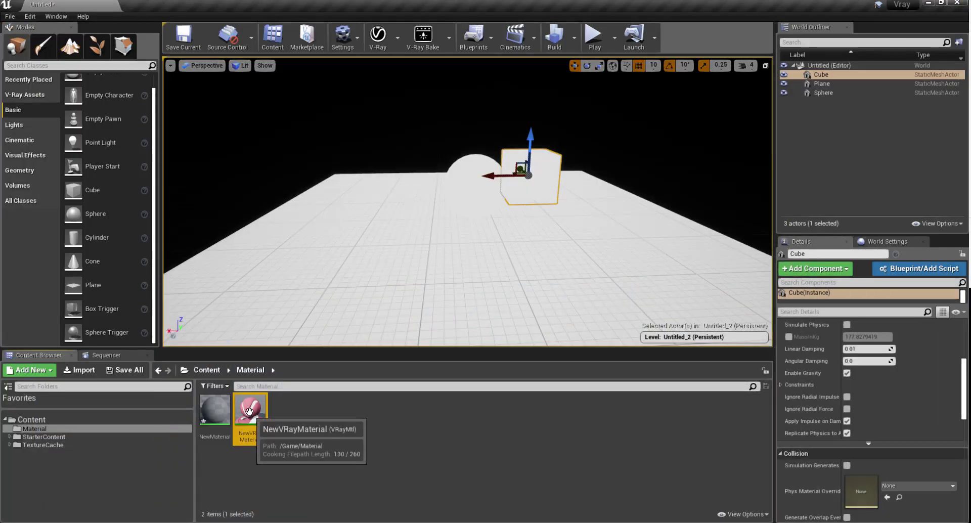
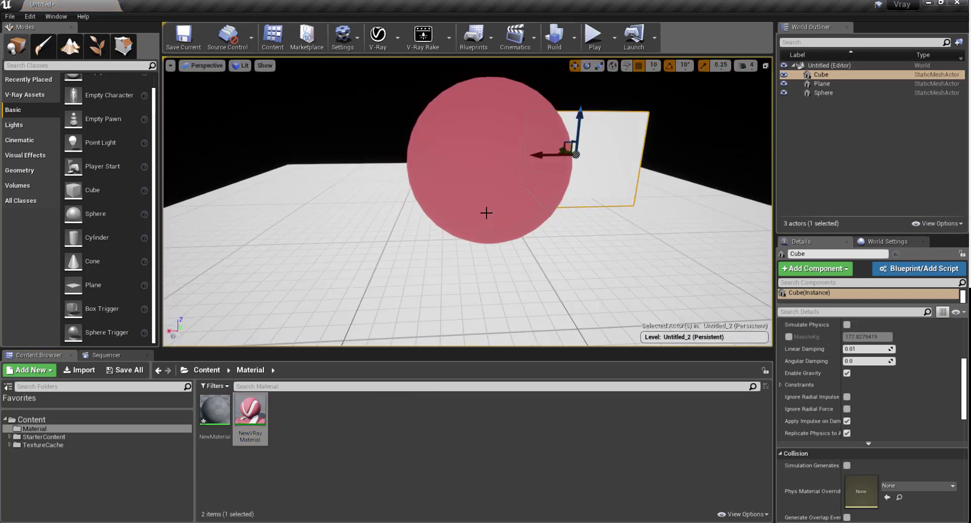
Step: Try a VRayLightDome and a VRaySunAndSky light one after the other in front of the sphere, deleting each
alt+drag(488, 215, 377, 223)
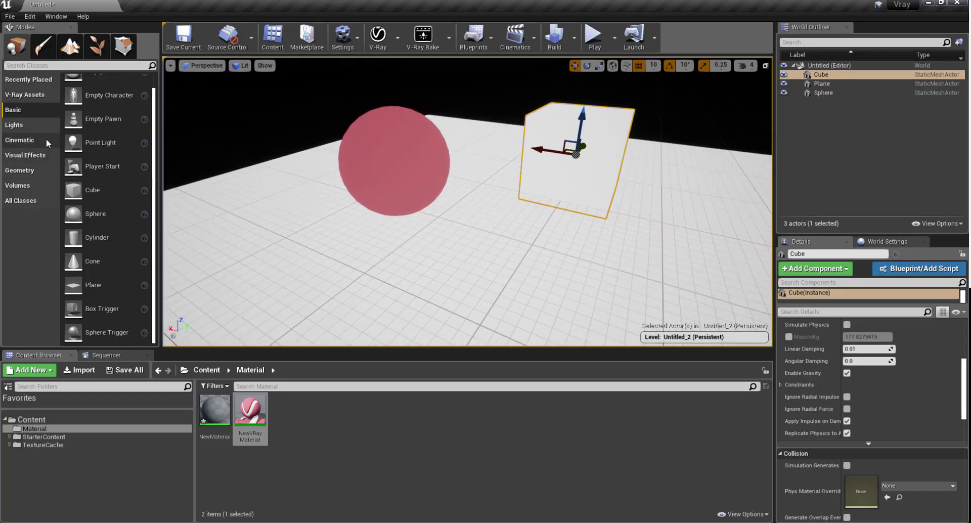
click(14, 124)
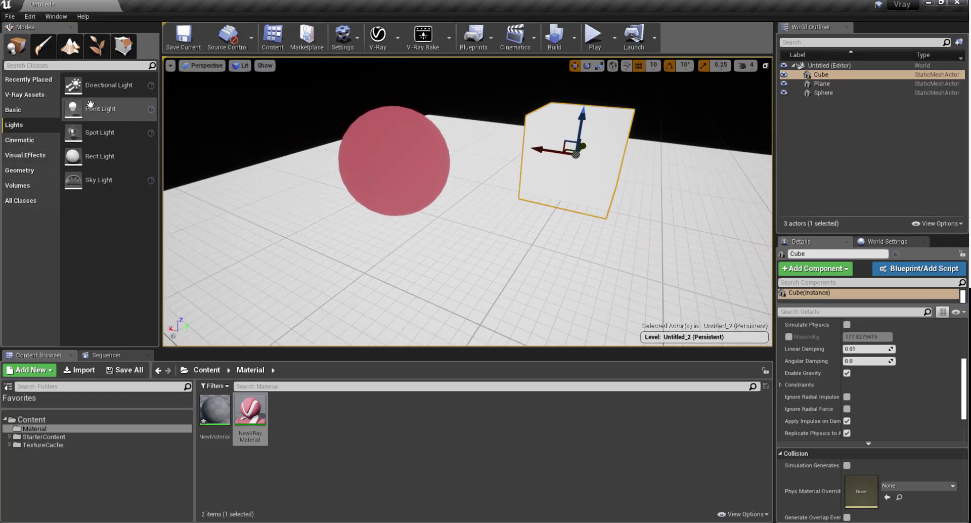
click(24, 96)
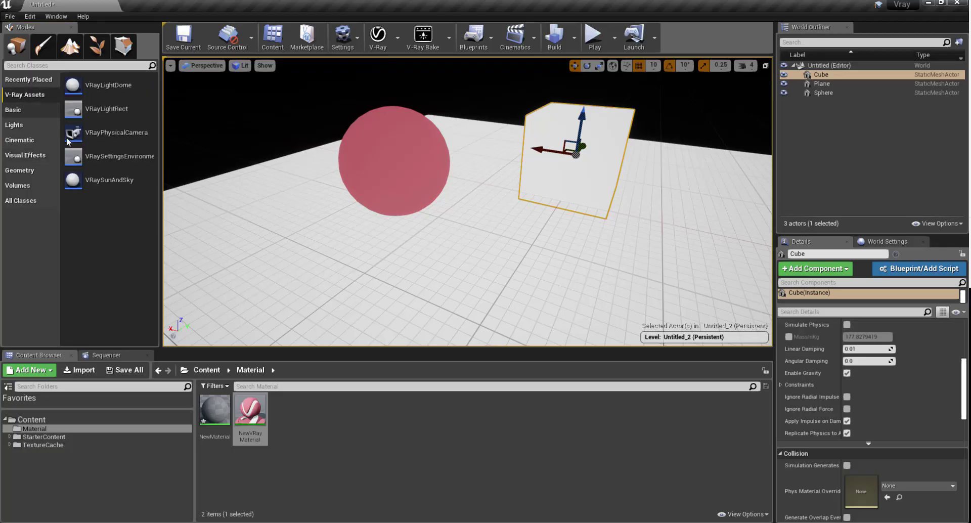
drag(73, 85, 419, 235)
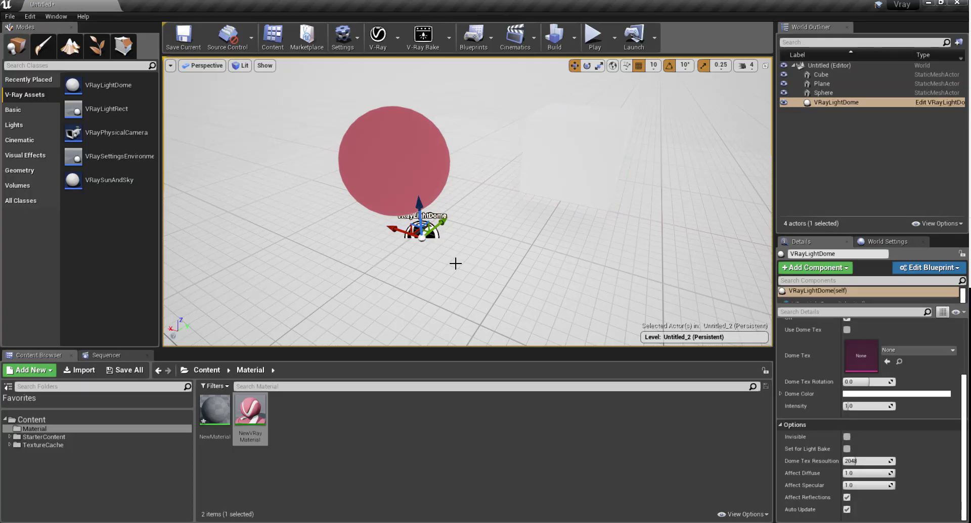
key(Delete)
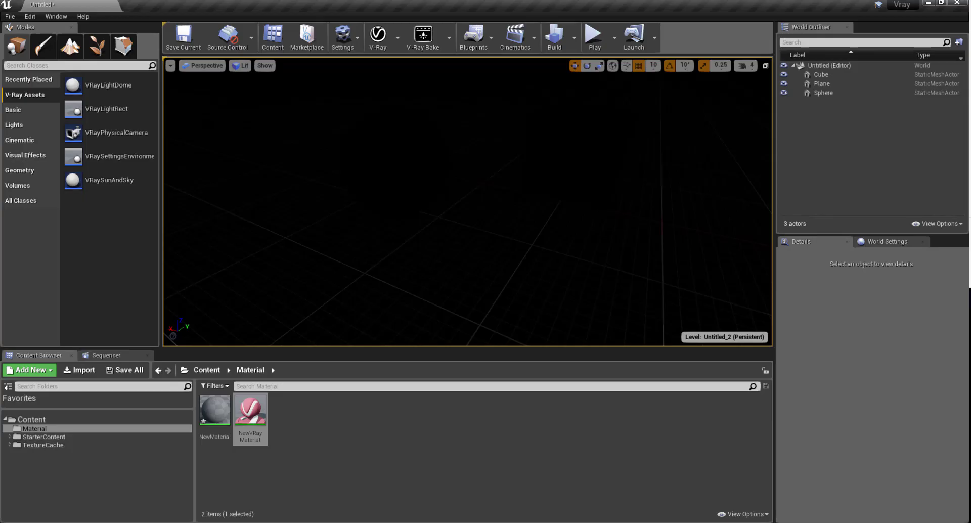
drag(103, 189, 423, 243)
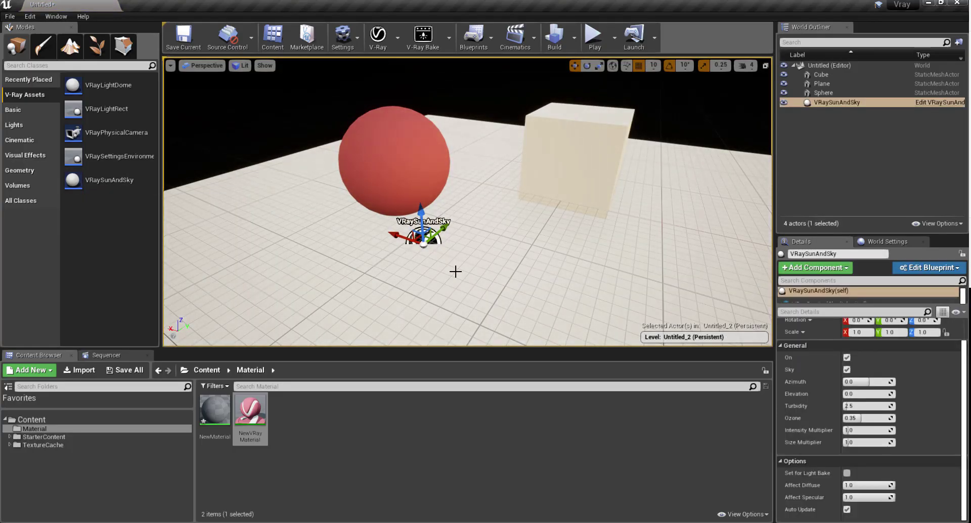
key(Delete)
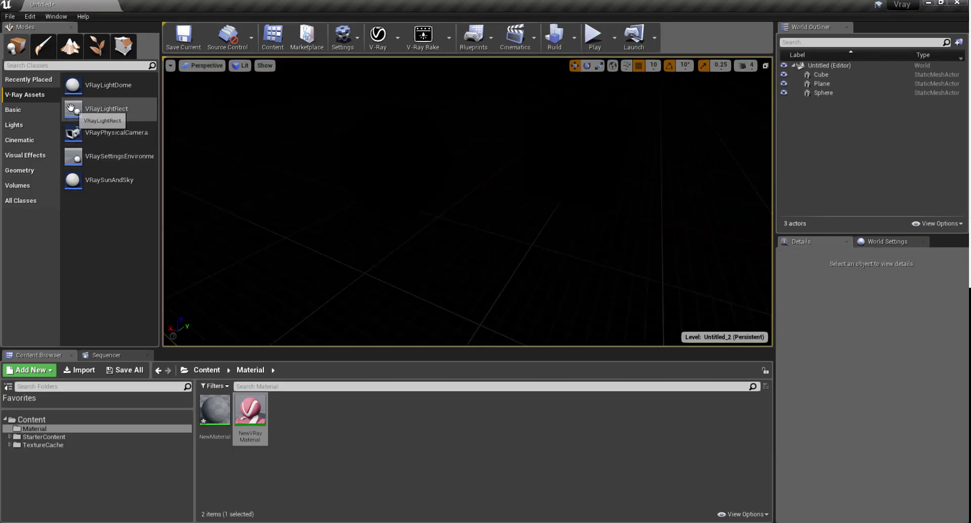
Step: Place a VRayLightRect in the level beside the sphere and raise it above the plane
drag(99, 107, 301, 209)
drag(269, 87, 253, 39)
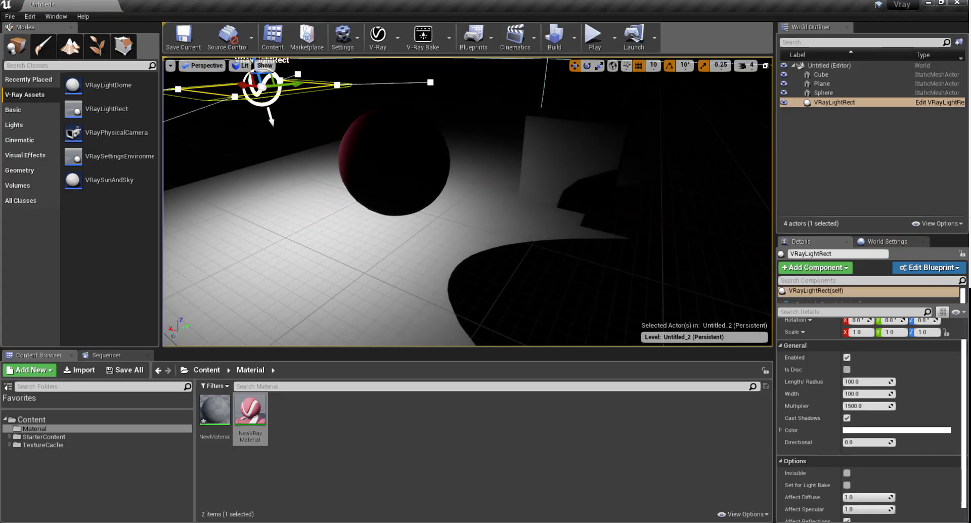
Step: Enlarge the rectangular light to a length of about 199.8 and width of about 178.3, scaled uniformly to 2.25
scroll(335, 107, down, 5)
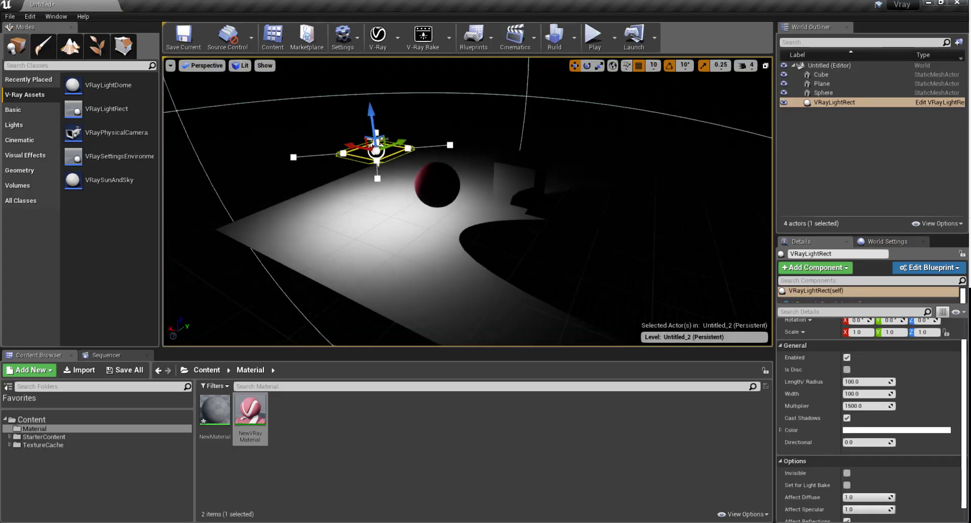
mouse_move(665, 248)
alt+mouse_down()
mouse_move(572, 243)
mouse_move(670, 255)
mouse_move(665, 249)
alt+mouse_up()
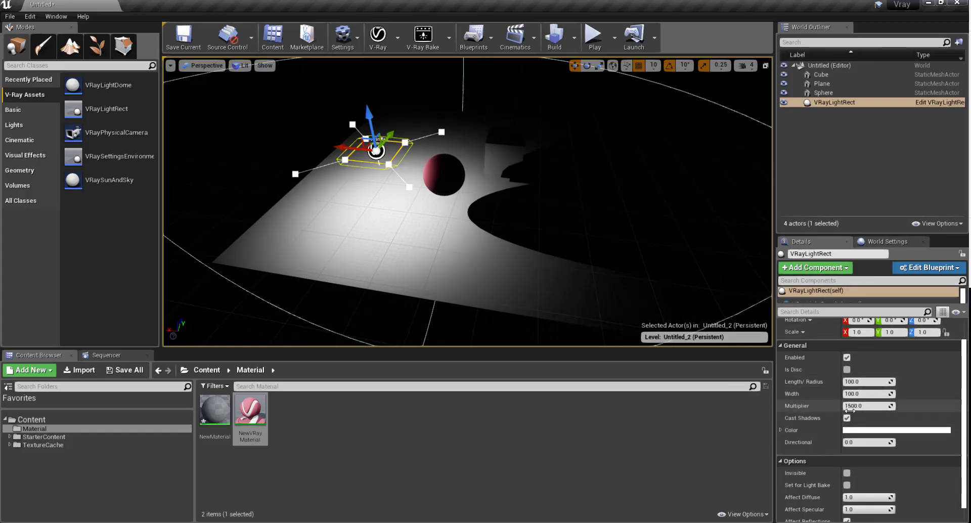
mouse_move(866, 381)
mouse_down()
mouse_move(891, 382)
mouse_move(890, 394)
mouse_move(876, 394)
mouse_up()
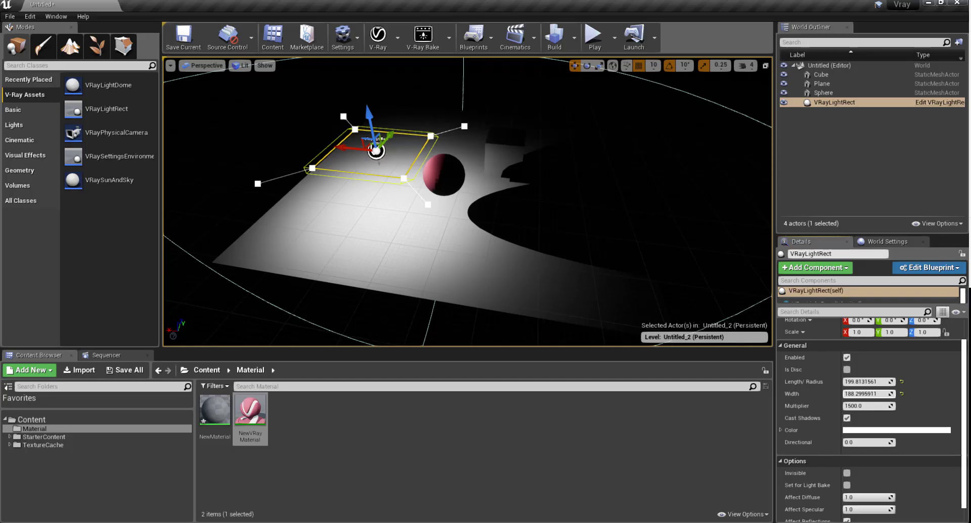
click(599, 65)
drag(377, 151, 472, 273)
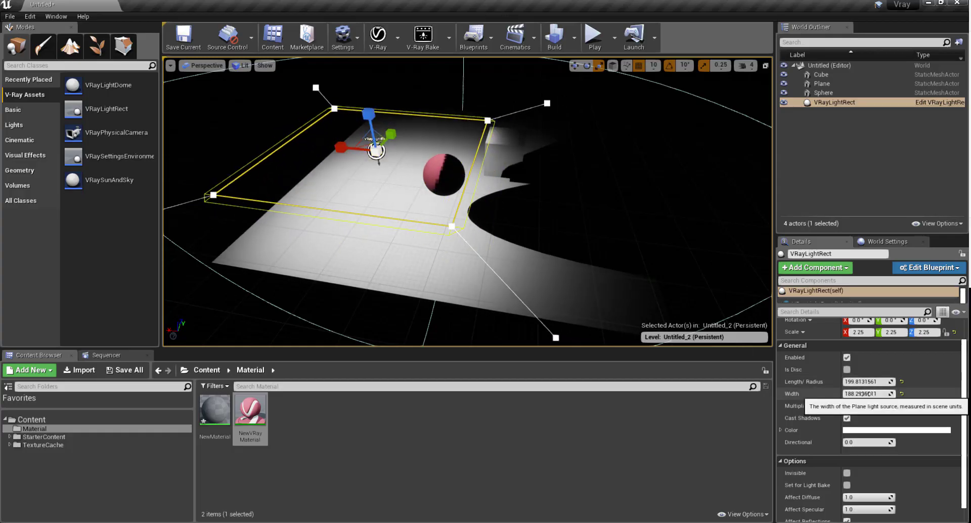
mouse_move(868, 394)
mouse_down()
mouse_move(890, 393)
mouse_move(855, 393)
mouse_move(870, 394)
mouse_up()
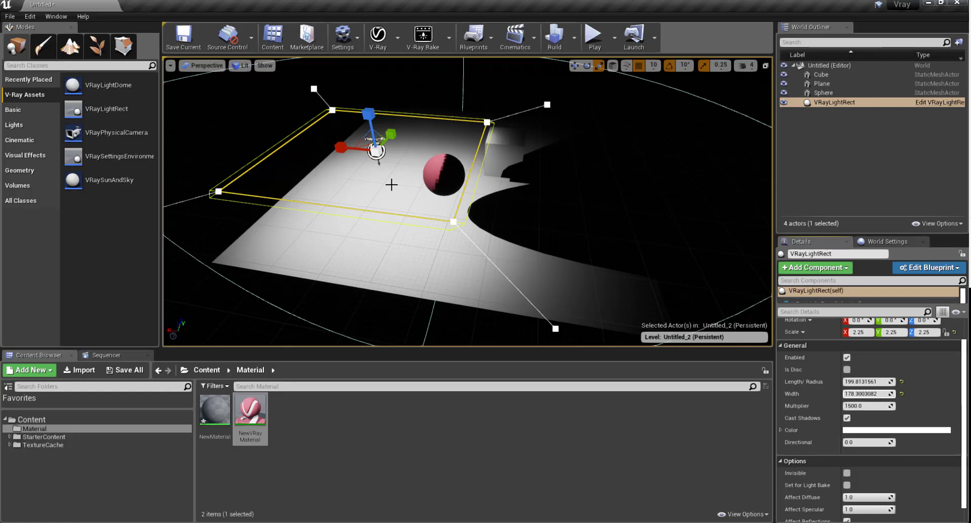
Step: Move the rectangular light higher and over the sphere so it shines down on the sphere and cube
alt+drag(392, 184, 409, 177)
key(e)
drag(414, 117, 415, 76)
key(w)
alt+drag(514, 232, 357, 174)
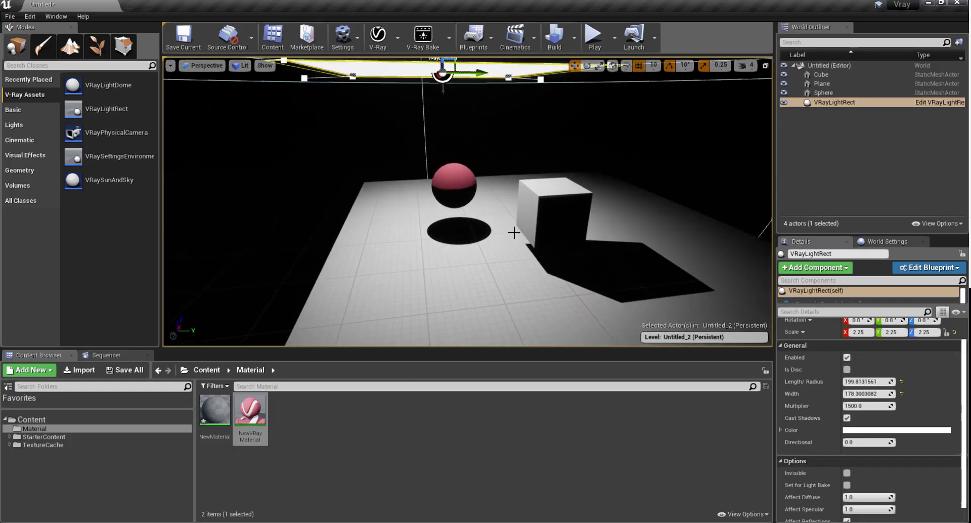
scroll(514, 232, down, 3)
alt+drag(514, 232, 521, 182)
right_drag(514, 200, 627, 223)
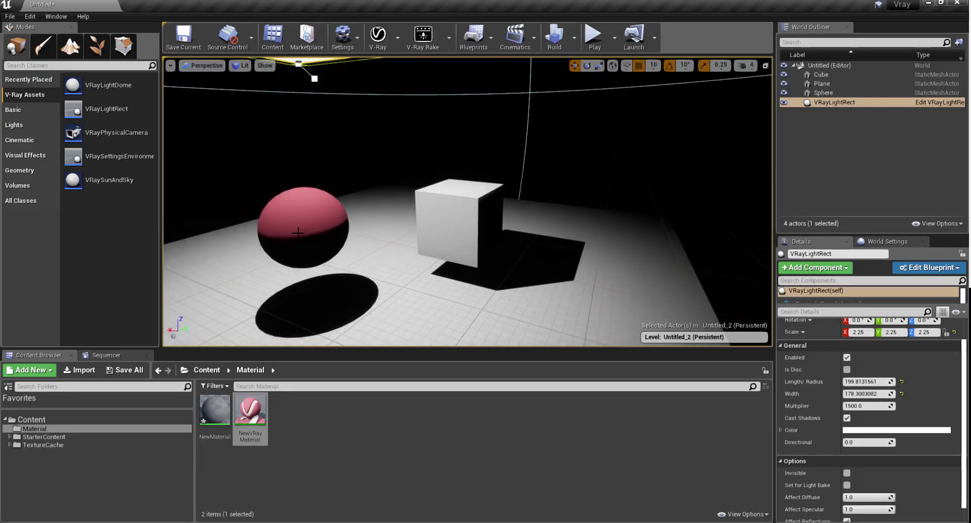
Step: Open the standard NewMaterial asset and add a Constant3Vector node beside its main material node
click(334, 442)
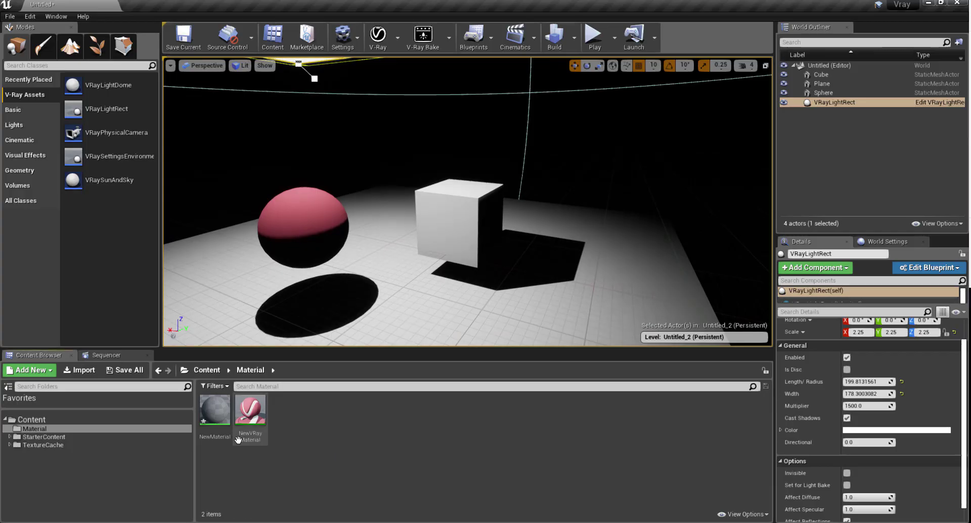
double_click(215, 410)
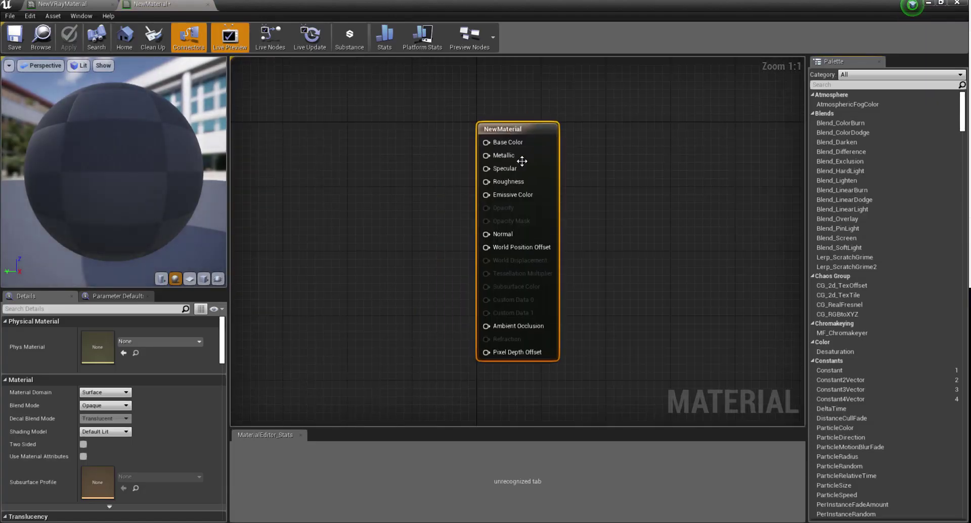
drag(512, 132, 496, 149)
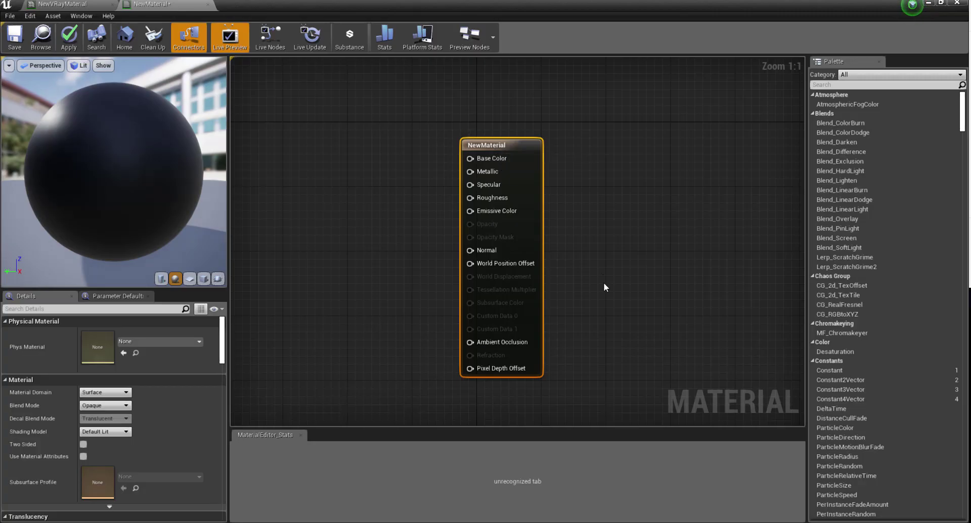
scroll(861, 304, down, 5)
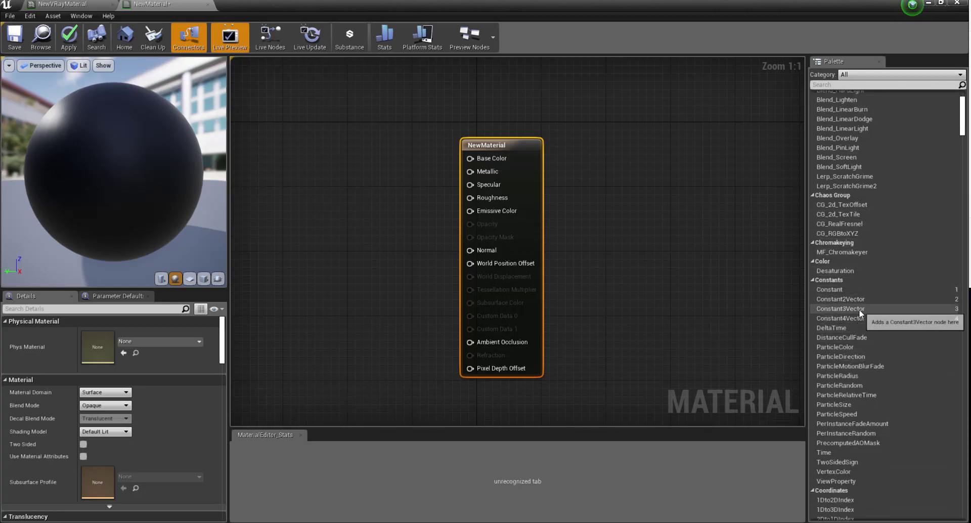
drag(859, 308, 209, 196)
drag(280, 175, 280, 175)
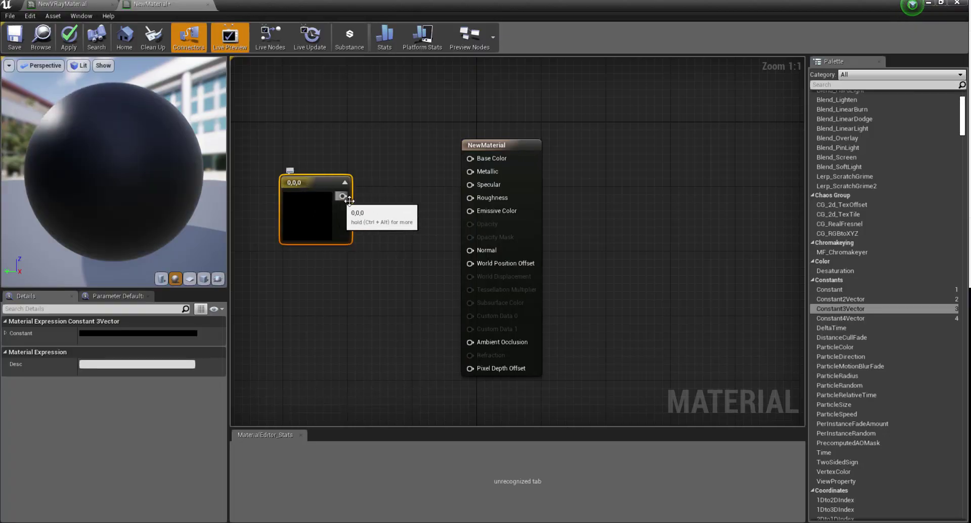
Step: Set the Constant3Vector to magenta (1, 0, 0.725) and connect it to the material's Base Color
double_click(313, 211)
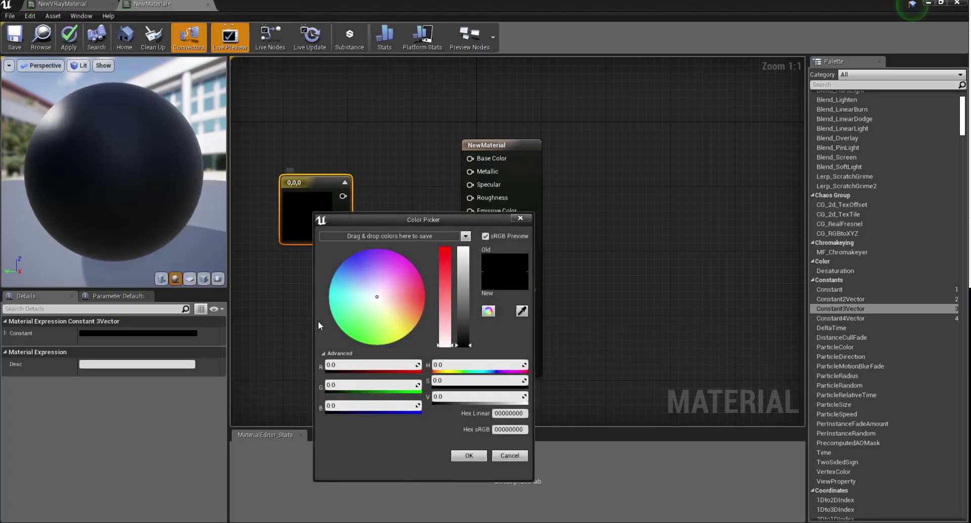
click(408, 267)
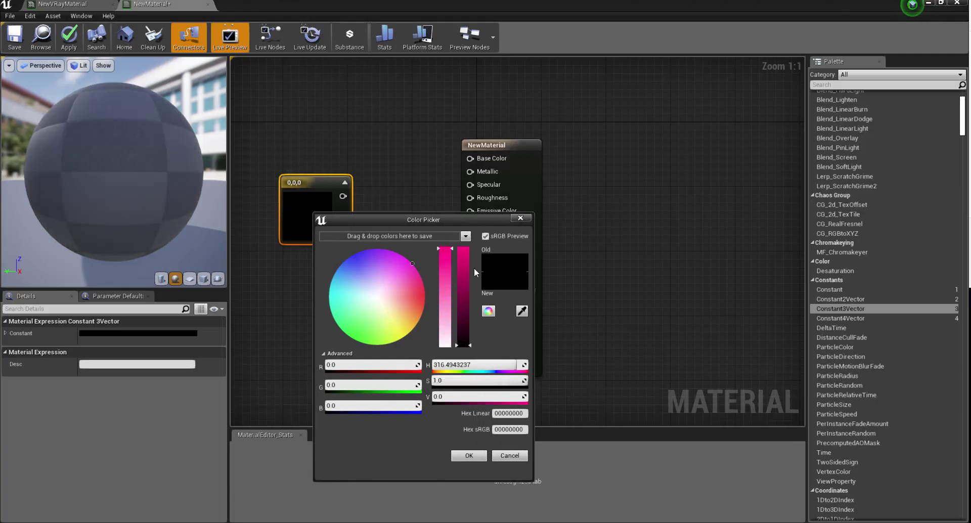
drag(463, 268, 464, 249)
click(469, 455)
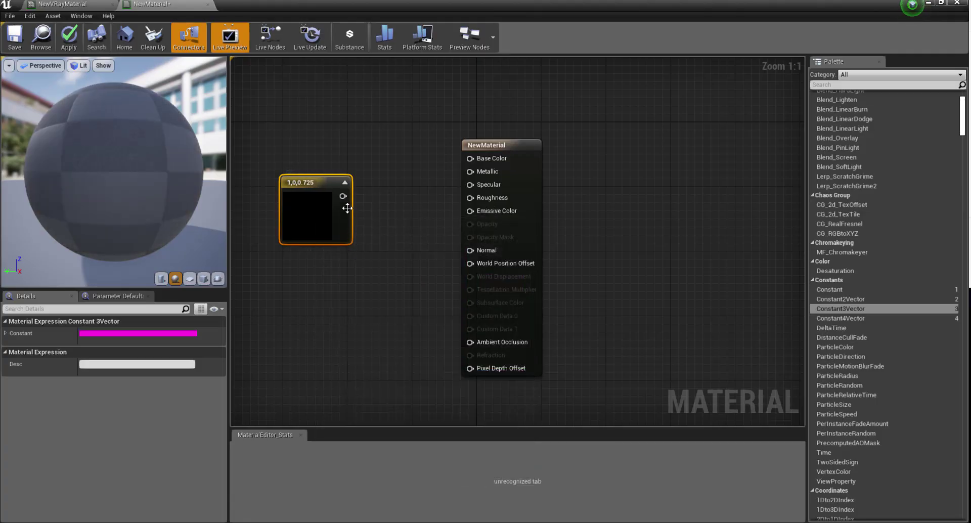
drag(343, 196, 470, 158)
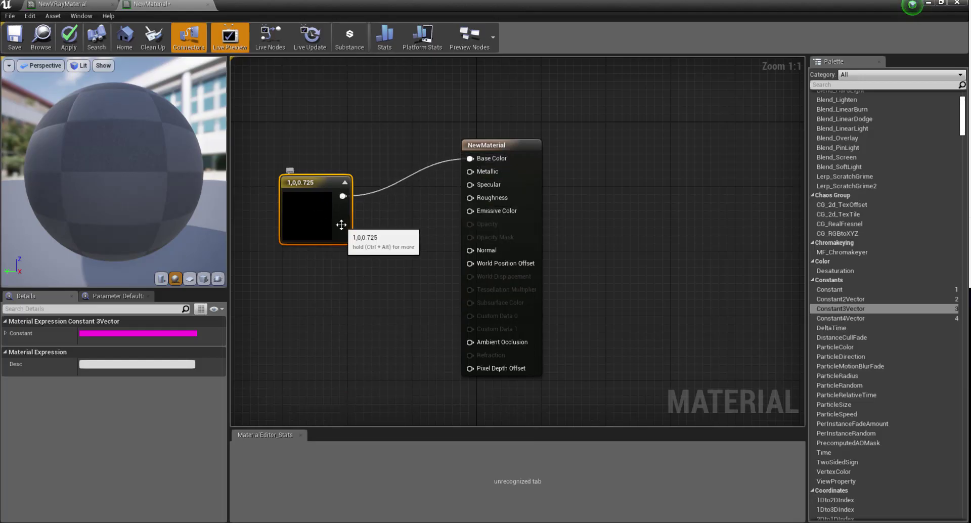
Step: Save the magenta material and apply it to the cube in the level
click(13, 44)
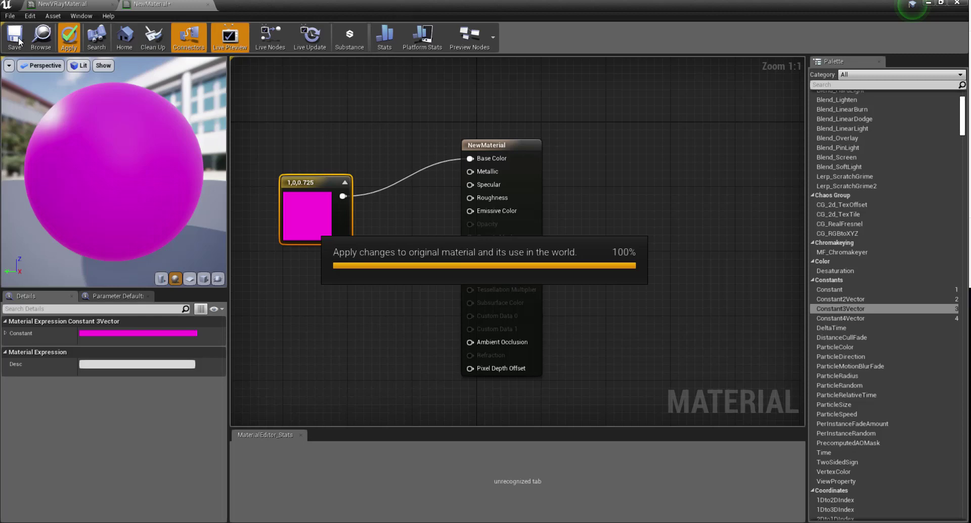
click(930, 5)
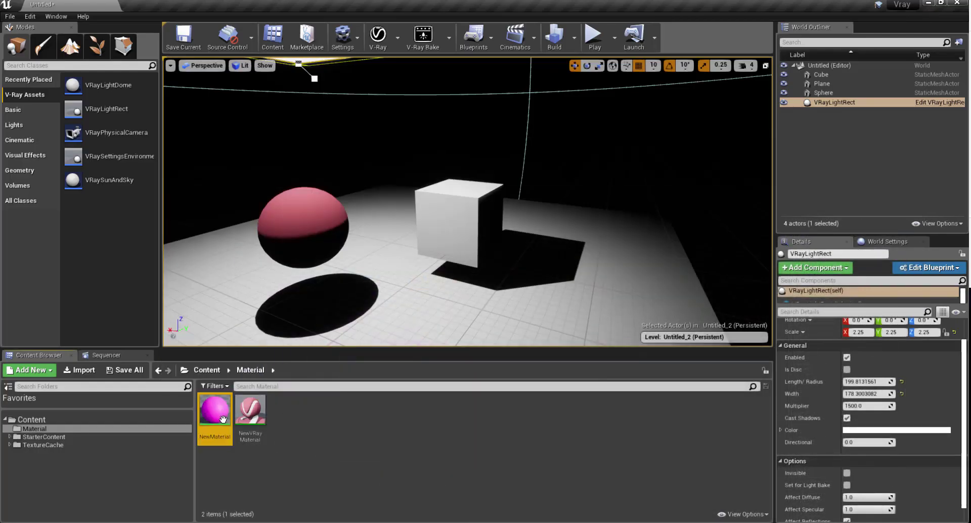
drag(223, 419, 457, 219)
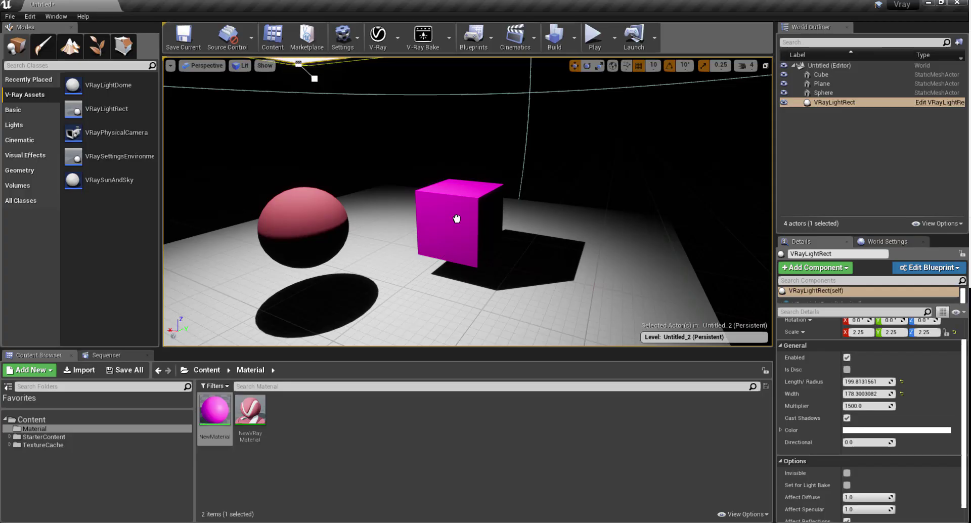
Step: Reopen NewMaterial and rearrange the colour node and main material node so their connection runs straight
double_click(214, 409)
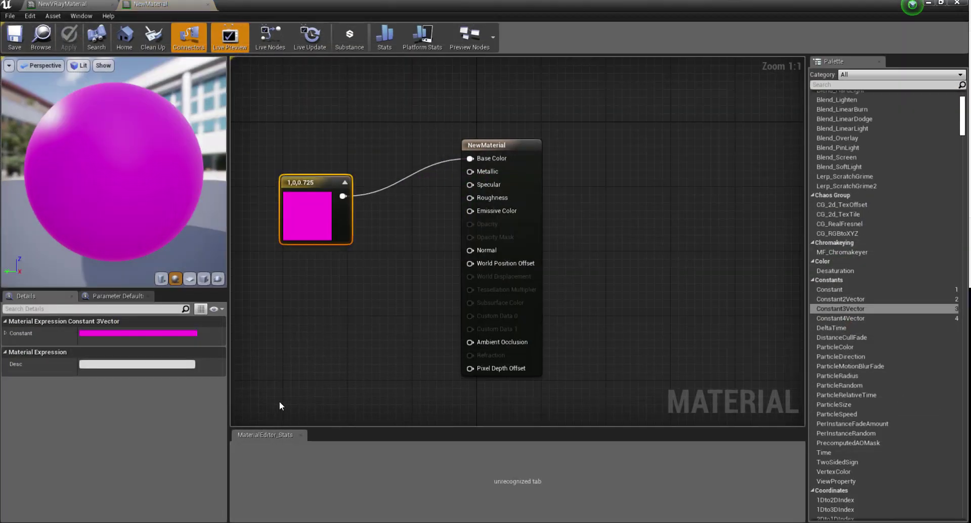
mouse_move(311, 139)
mouse_down()
mouse_move(304, 101)
mouse_move(320, 130)
mouse_up()
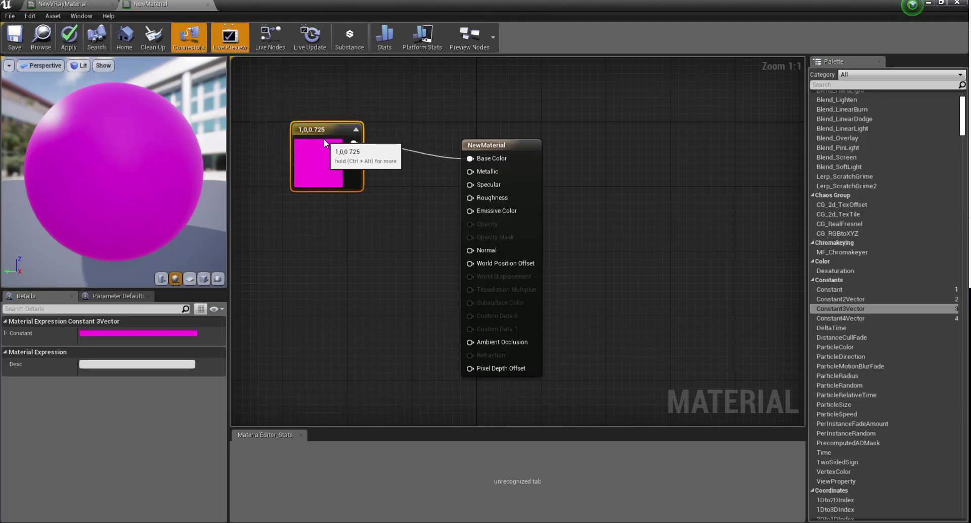
drag(505, 148, 536, 132)
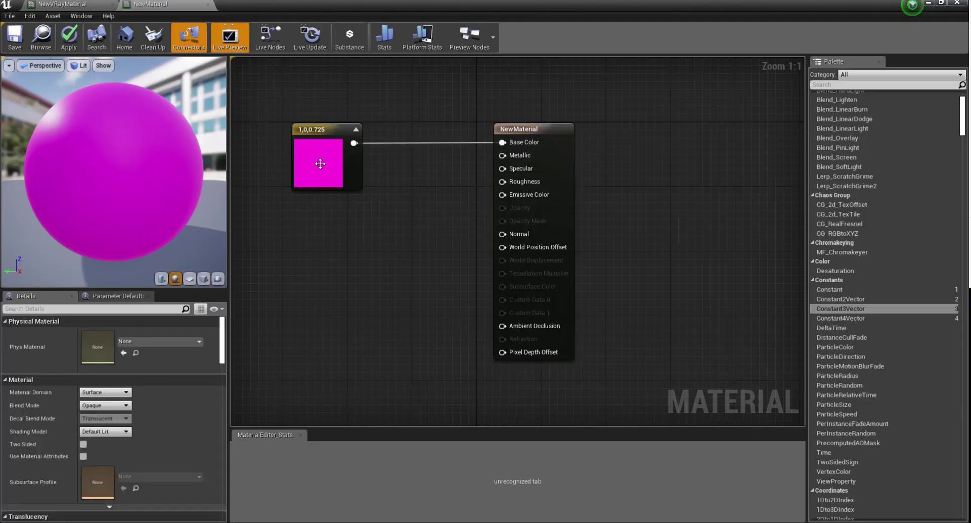
Step: Find the VectorParameter expression and add it to the graph below the magenta Constant3Vector node
click(307, 136)
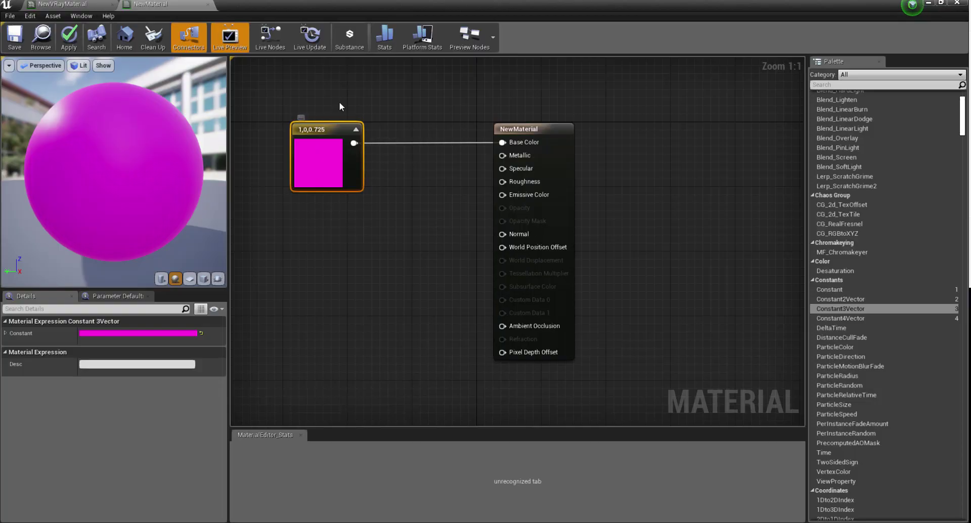
click(828, 85)
text(vec)
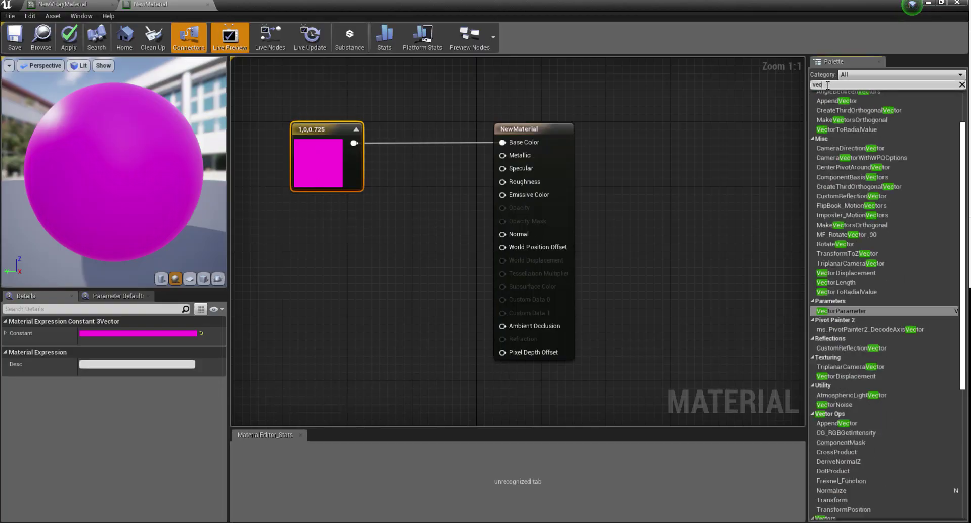
text(tor)
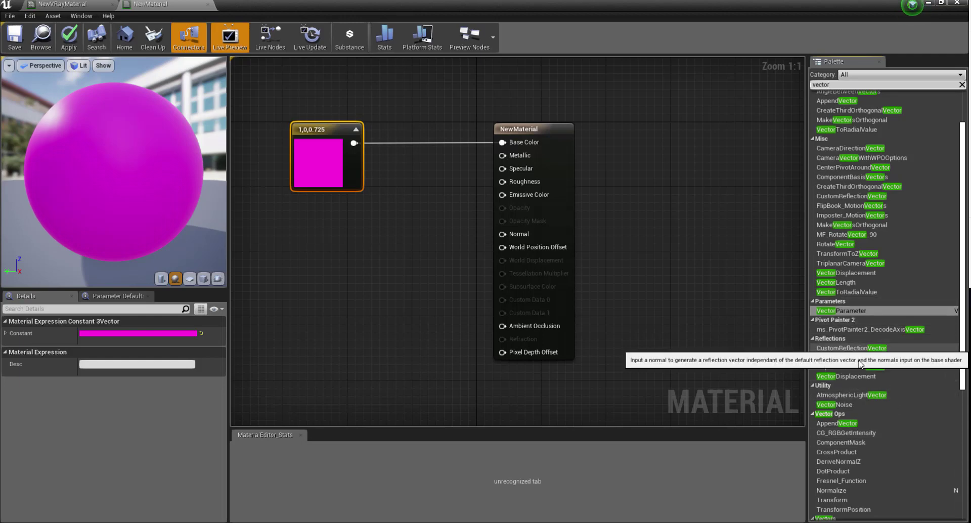
drag(855, 308, 293, 268)
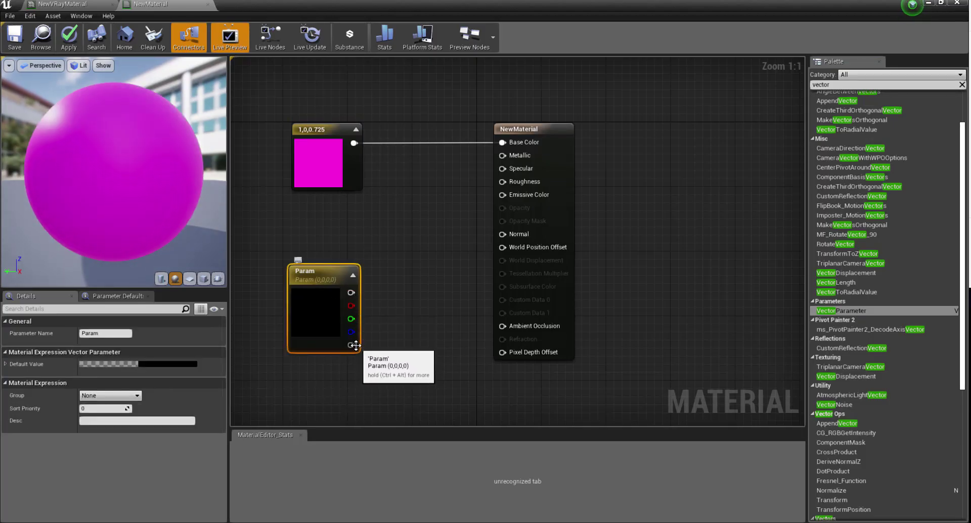
Step: Try a blue default colour on the vector parameter and connect its output to Base Color in place of the magenta constant
double_click(310, 314)
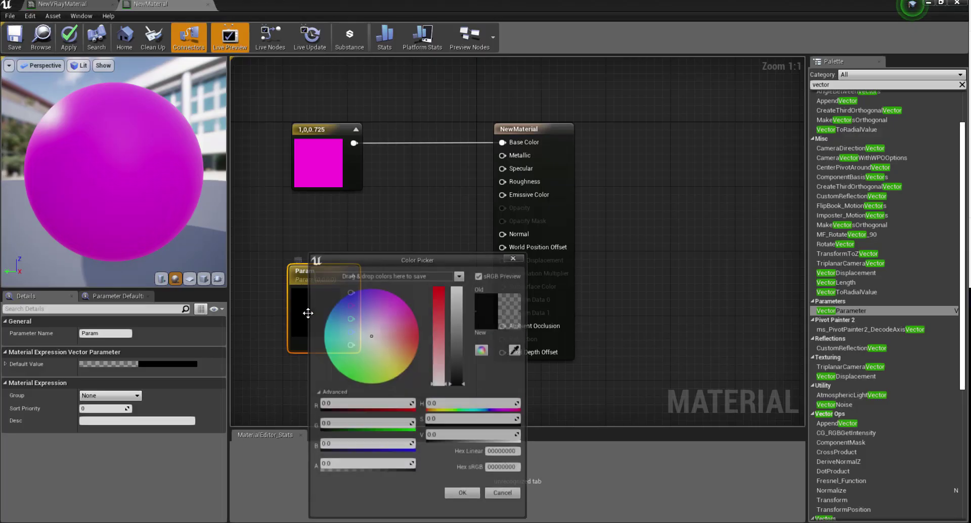
click(355, 297)
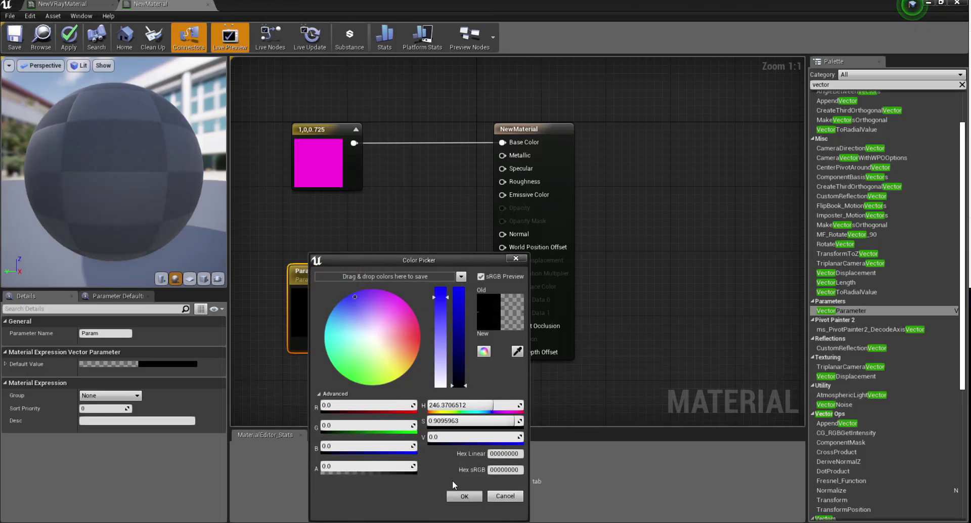
click(463, 496)
drag(351, 292, 504, 141)
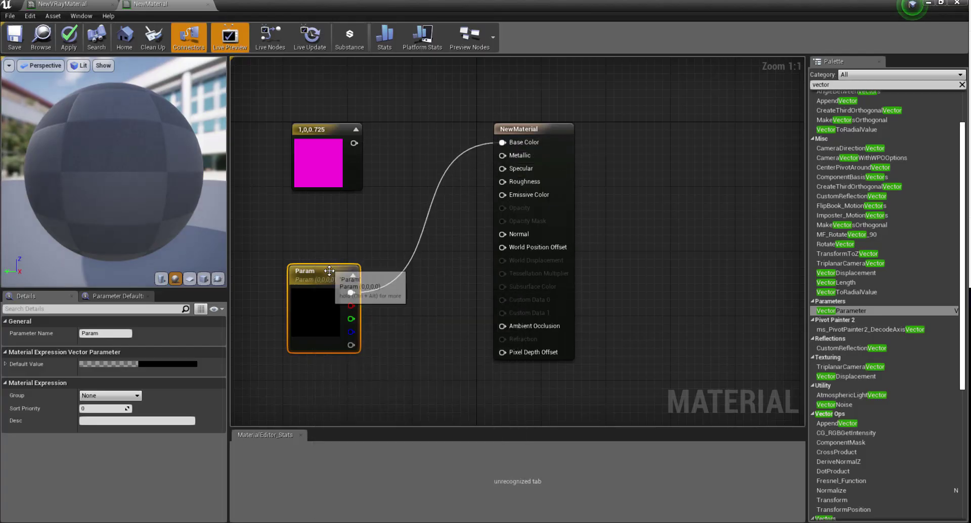
drag(330, 272, 340, 218)
Step: Set the vector parameter's default colour to light purple (0.416, 0.297, 0.932), and apply and save the material
double_click(332, 251)
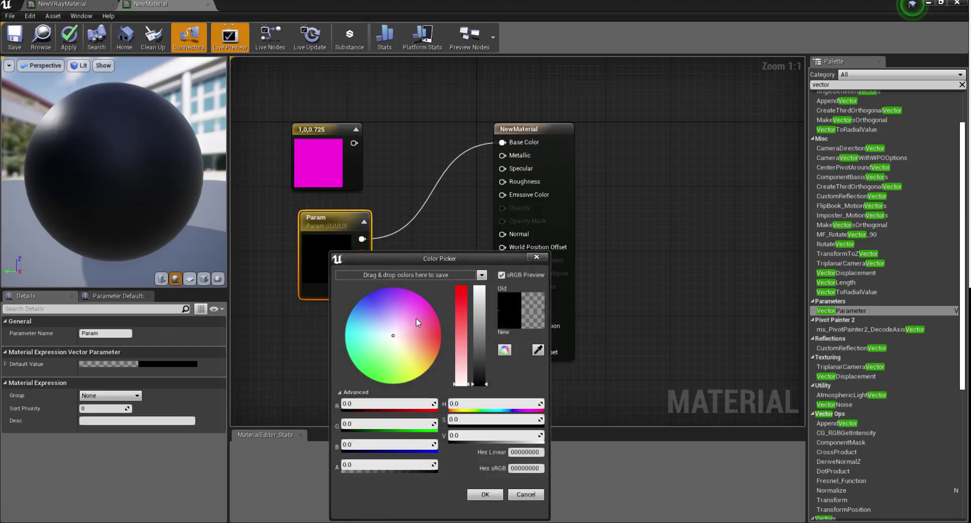
click(376, 304)
drag(479, 380, 479, 294)
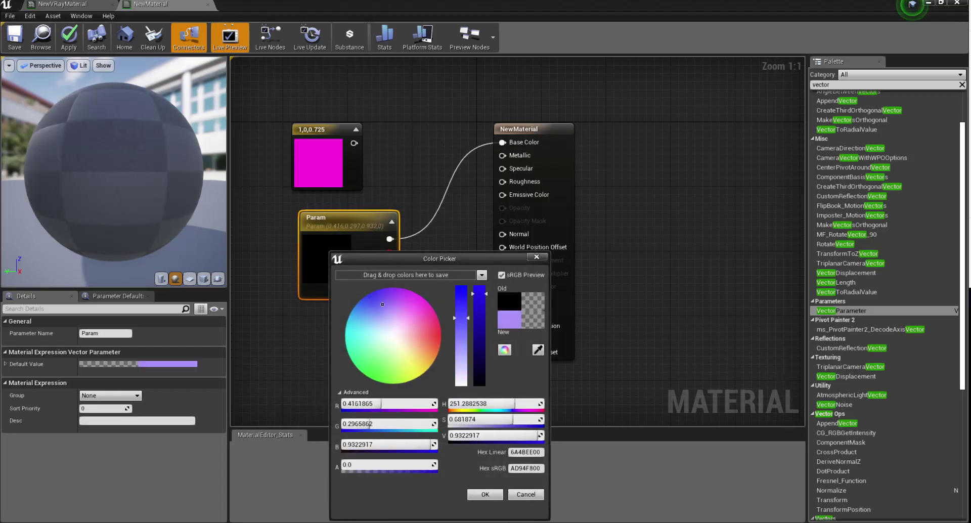
click(484, 495)
drag(332, 232, 315, 216)
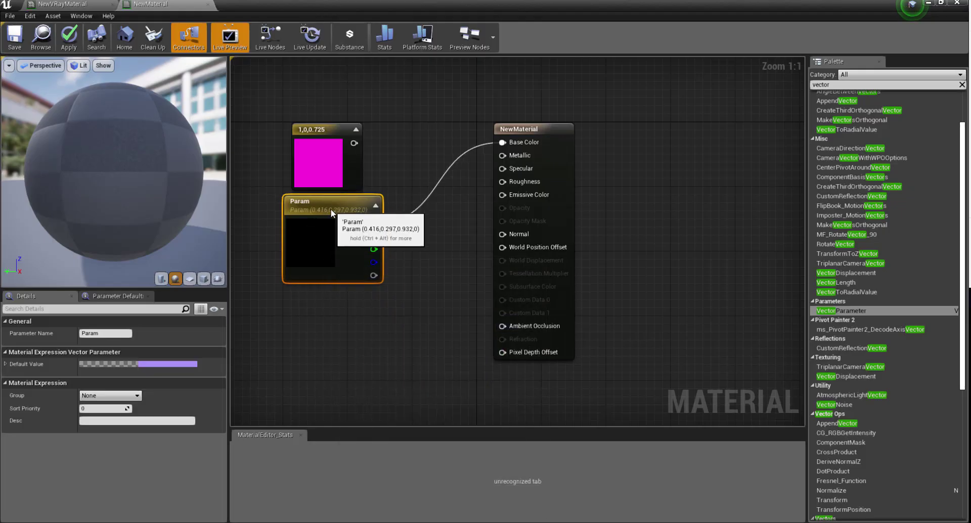
click(69, 38)
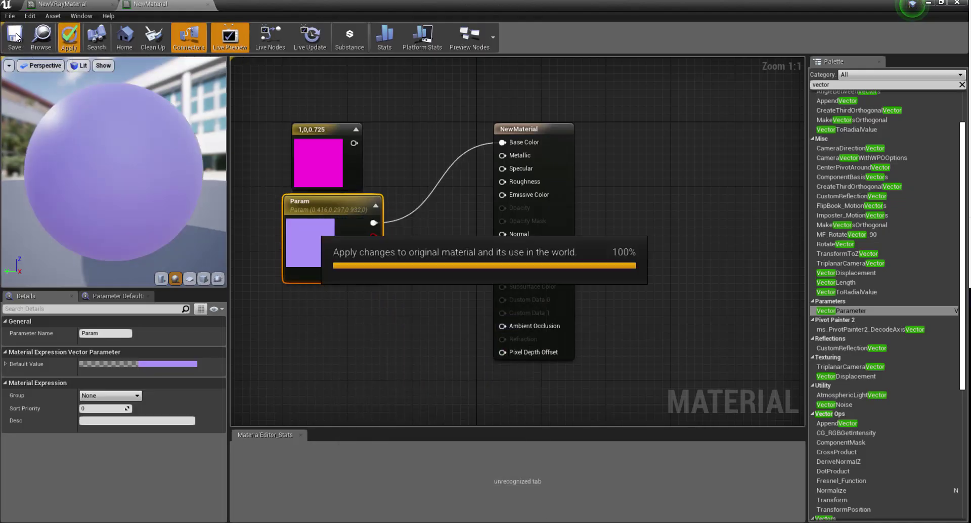
click(16, 37)
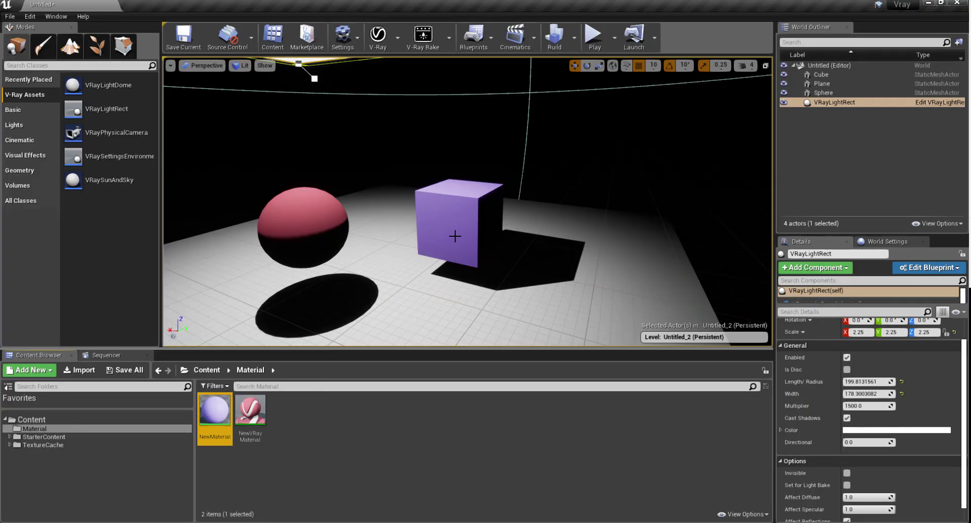
Step: Run the interactive V-Ray render in the viewport, inspect the sphere and purple cube up close, and stop it
click(378, 35)
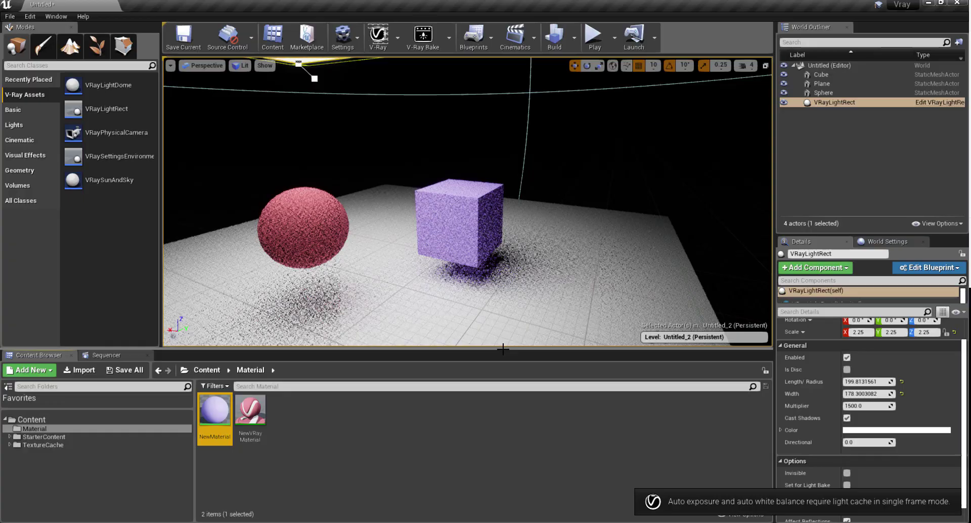
scroll(553, 217, up, 3)
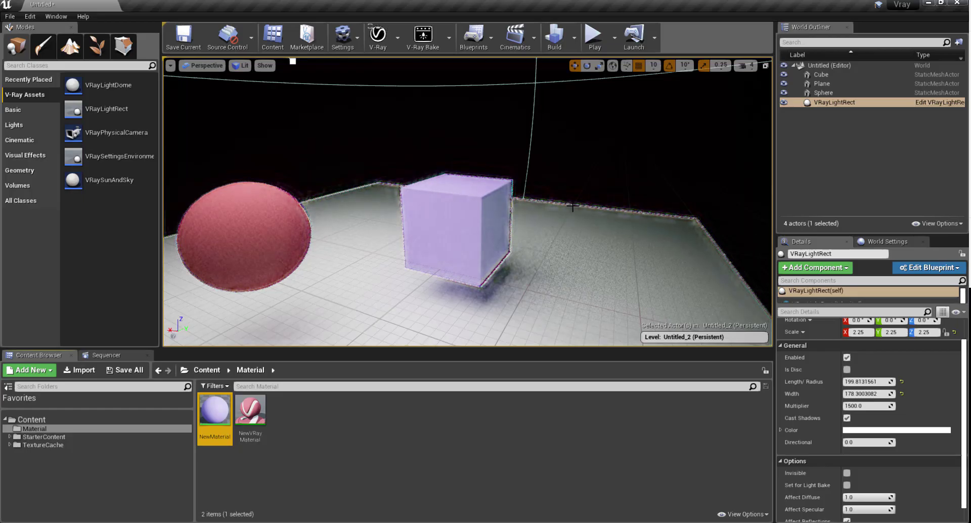
click(401, 41)
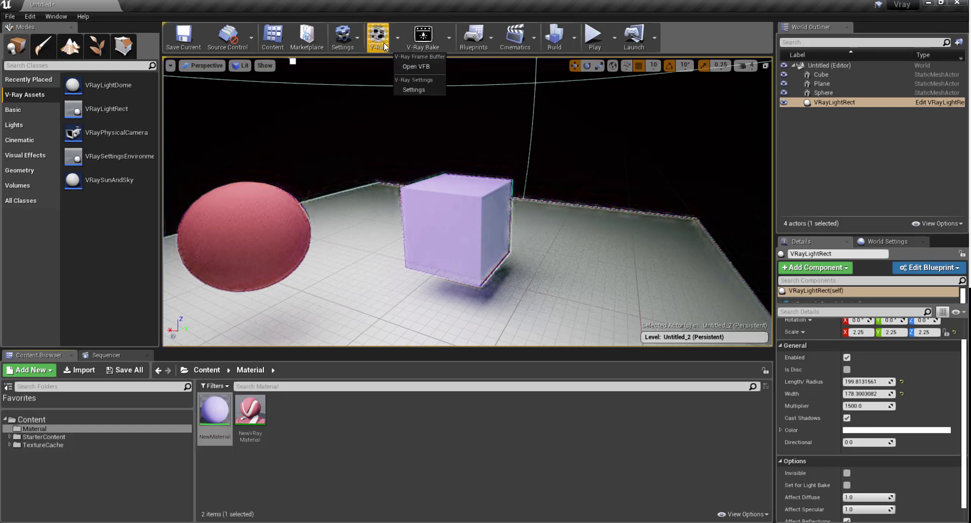
click(380, 40)
Step: Review the V-Ray render limits and the Global Illumination engine options in the V-Ray settings, leaving them as they are
click(399, 38)
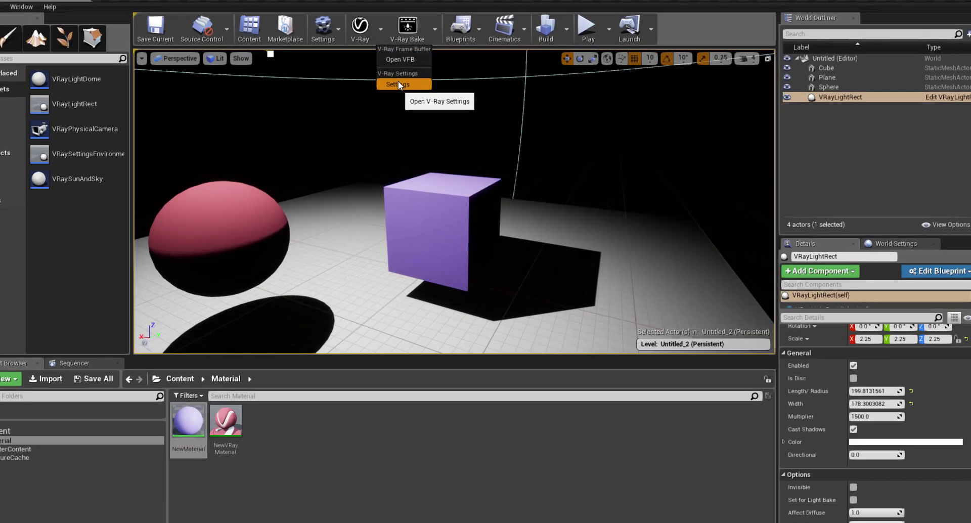
click(408, 84)
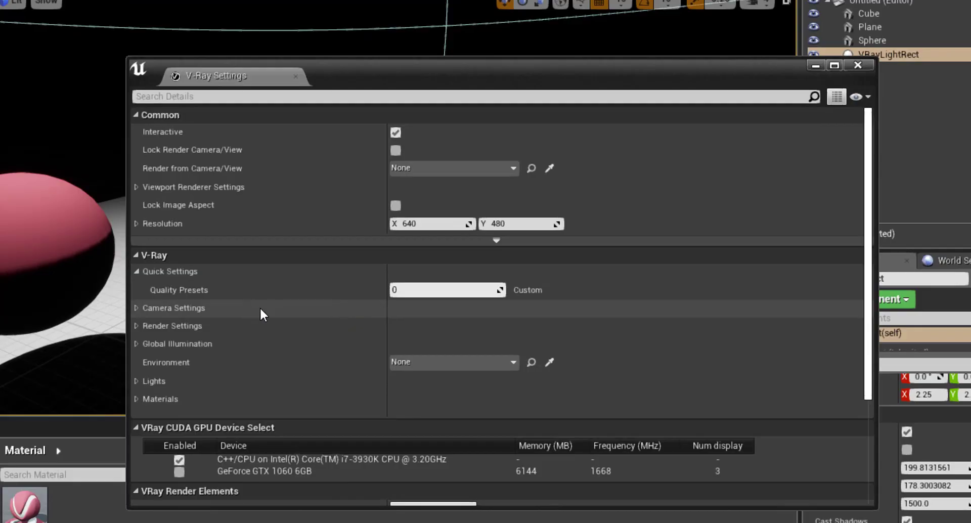
scroll(269, 297, down, 3)
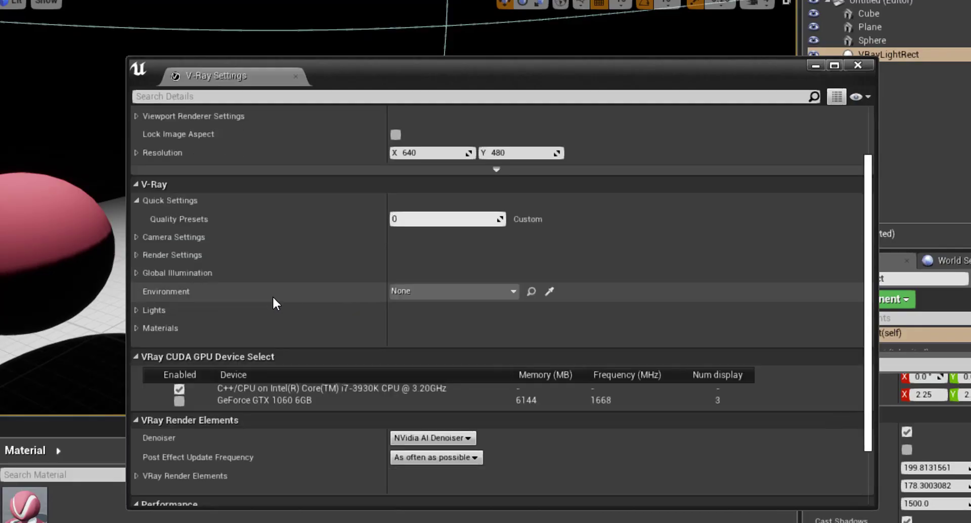
scroll(289, 290, up, 3)
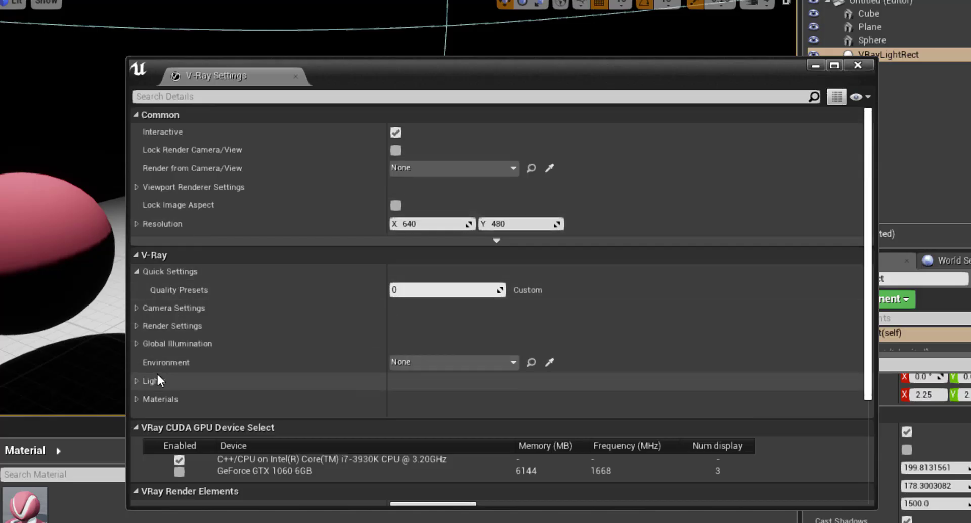
click(137, 326)
scroll(265, 314, down, 2)
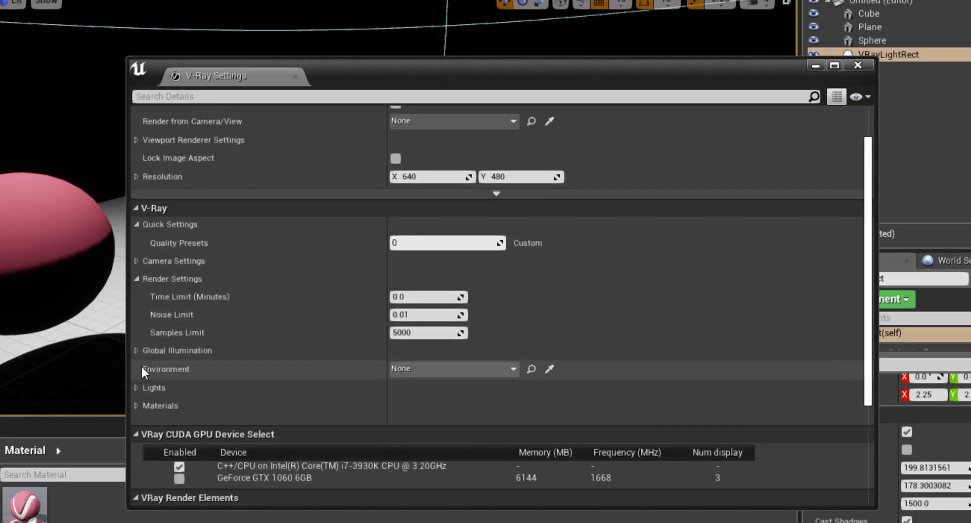
click(136, 350)
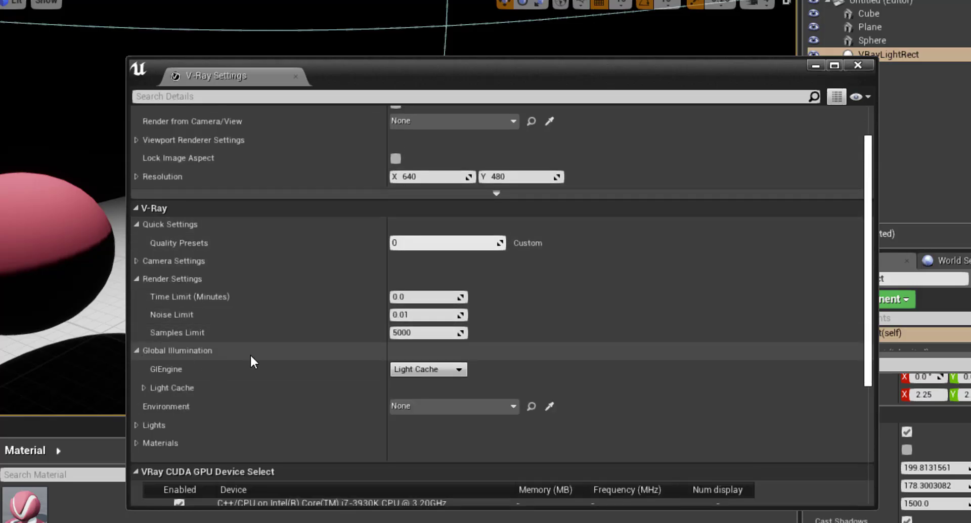
click(431, 369)
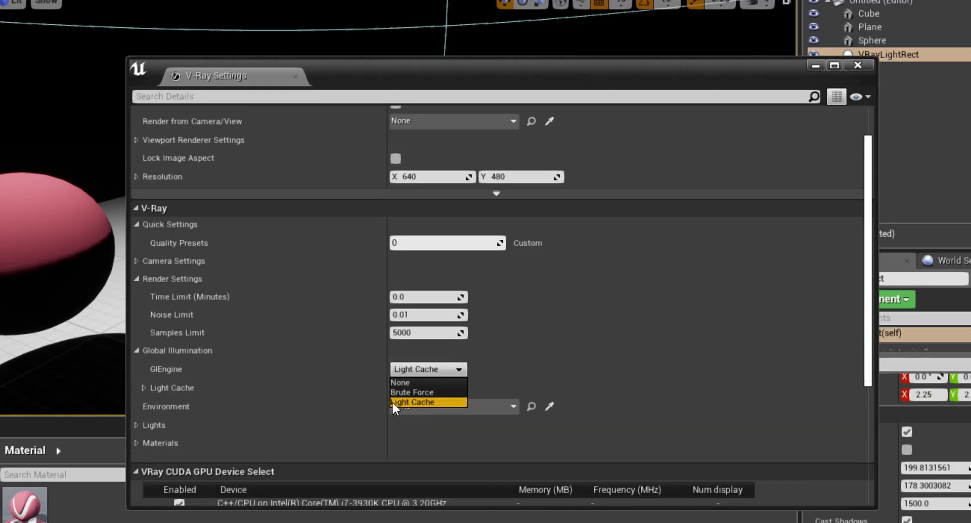
click(630, 354)
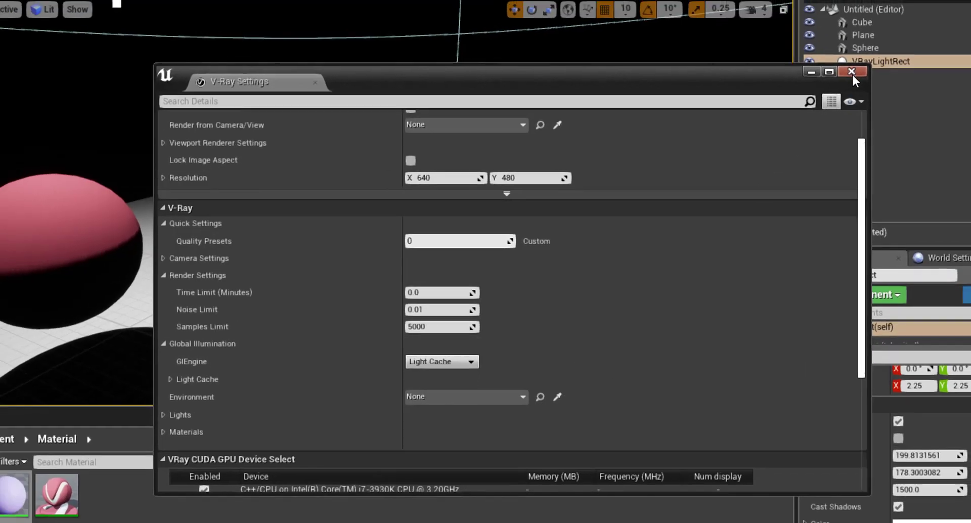
click(858, 65)
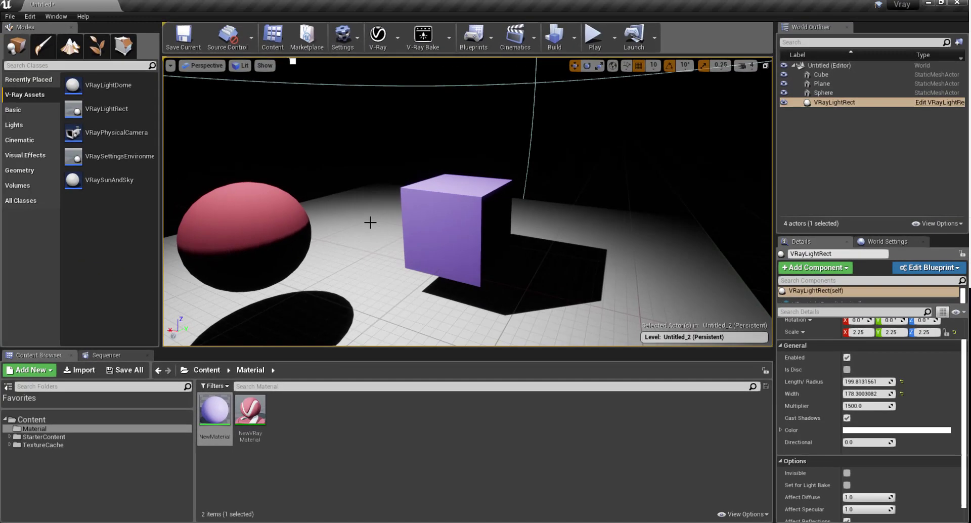
scroll(371, 222, down, 3)
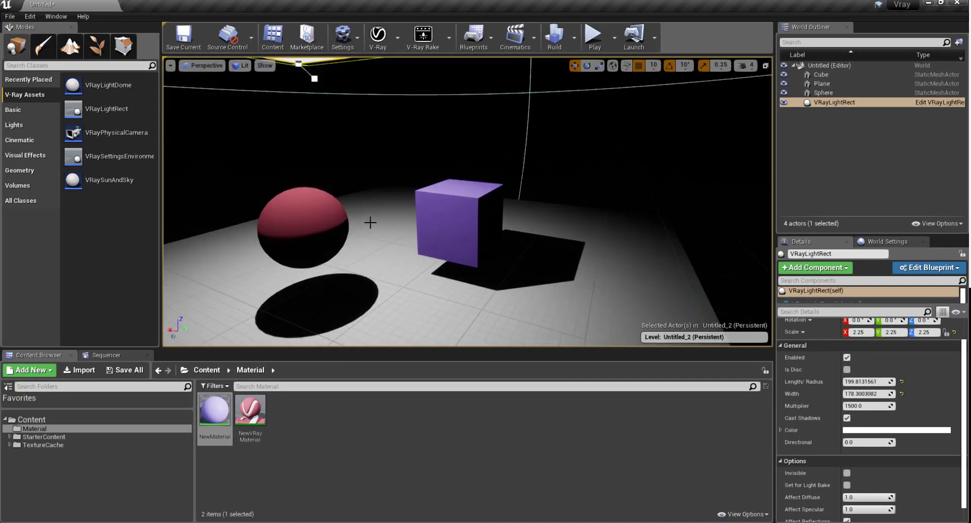
Step: Check the sphere's NewVRayMaterial and preview the cgsmap_wood_oak_003.jpg wood texture image
click(328, 218)
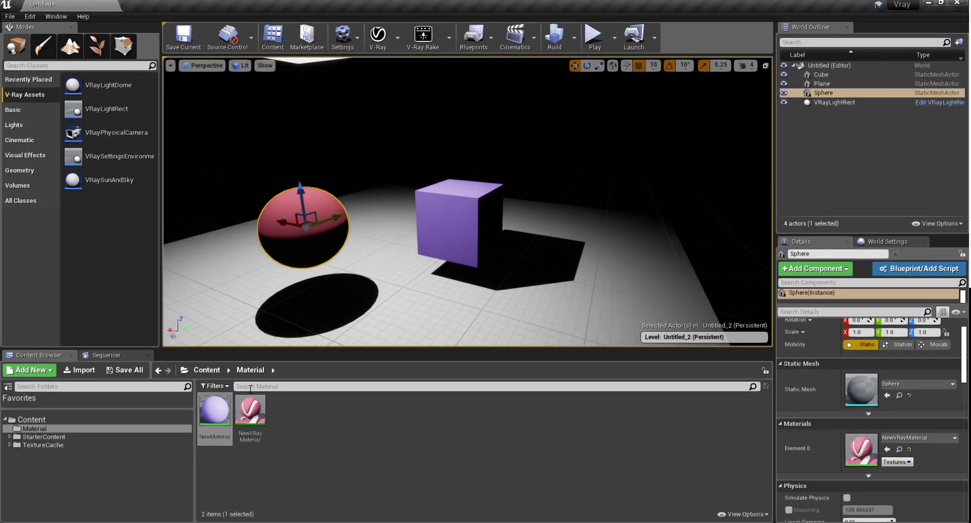
double_click(250, 410)
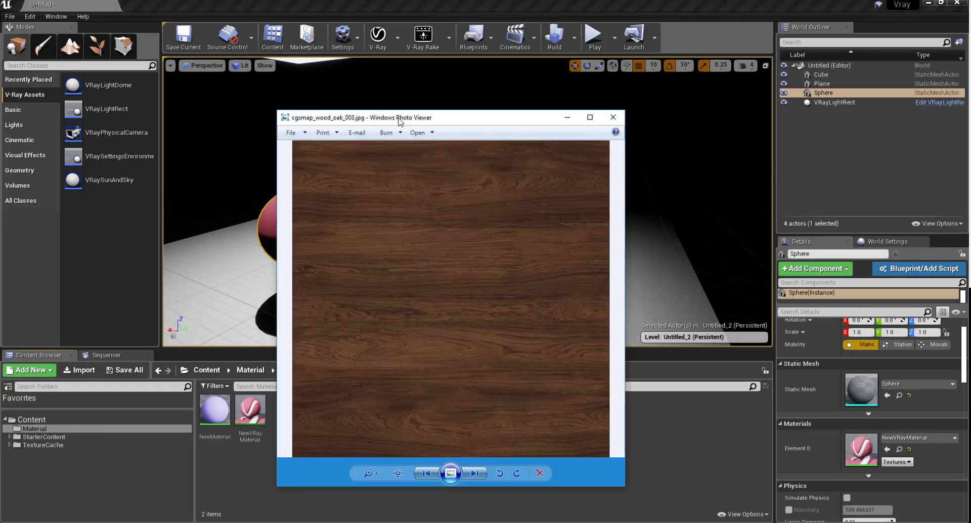
drag(400, 122, 471, 133)
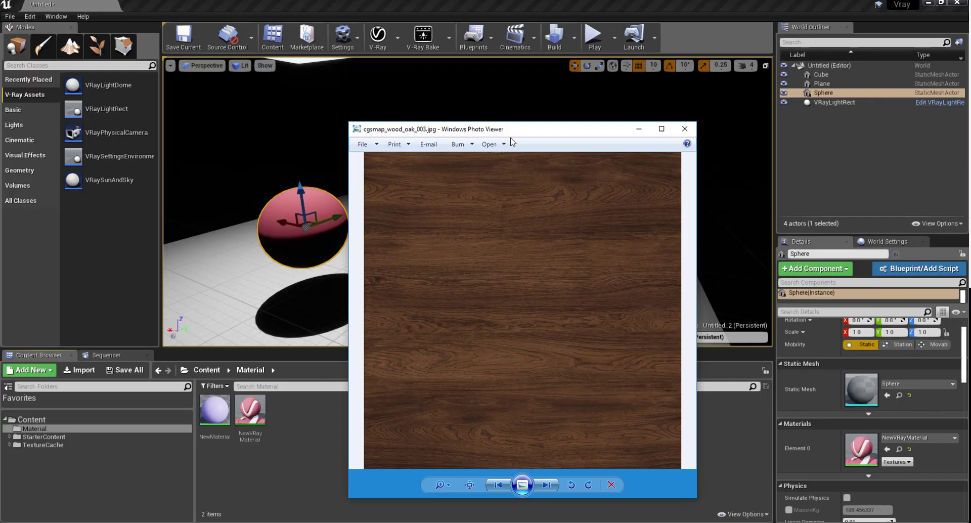
click(685, 129)
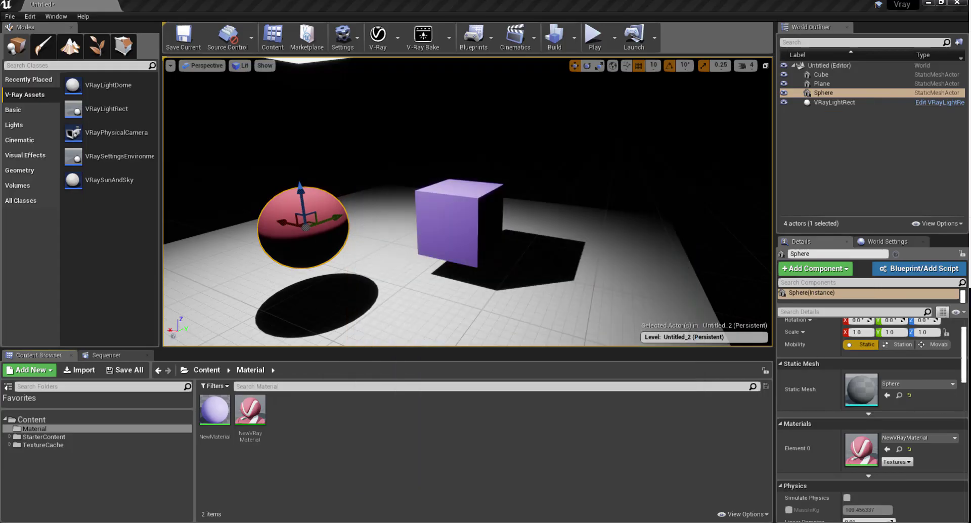
Step: Import cgsmap_wood_oak_003.jpg into the Material folder and create a material from the texture, keeping the default name
drag(329, 436, 329, 436)
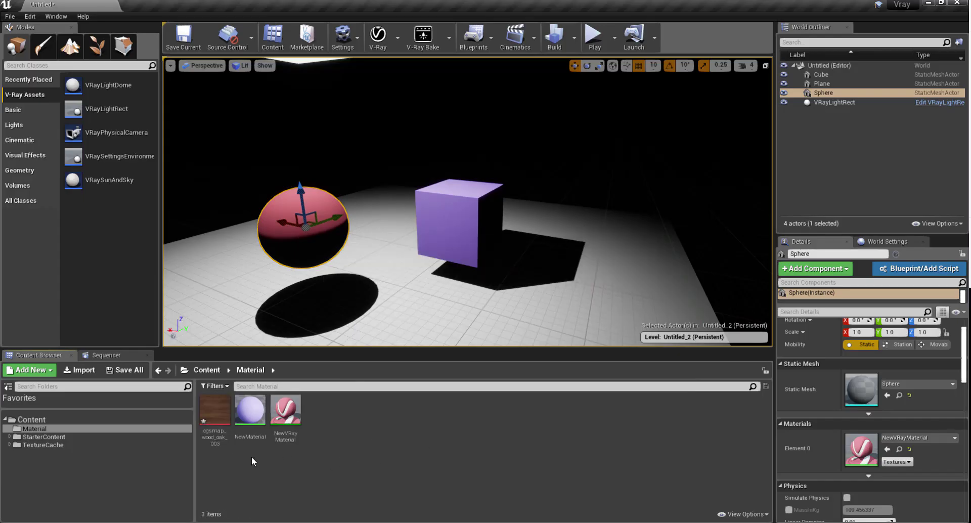
click(217, 412)
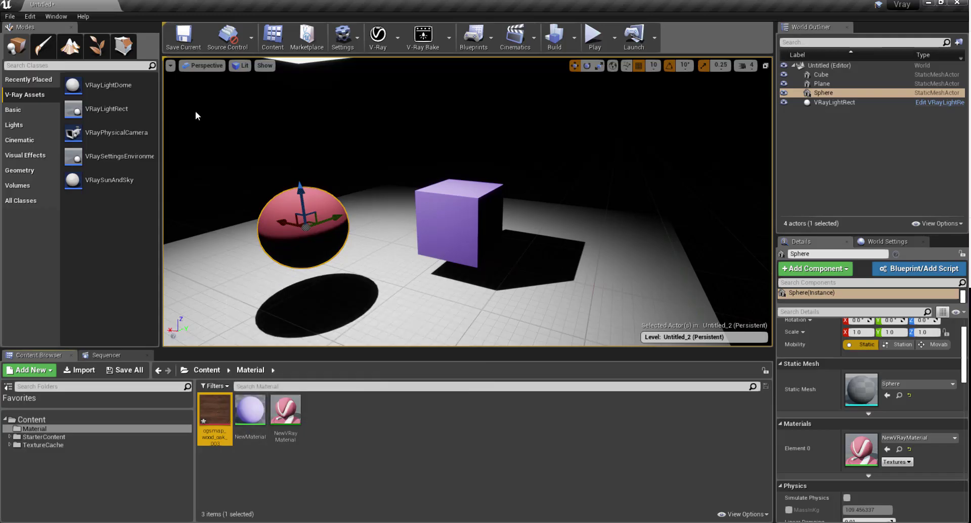
right_click(216, 419)
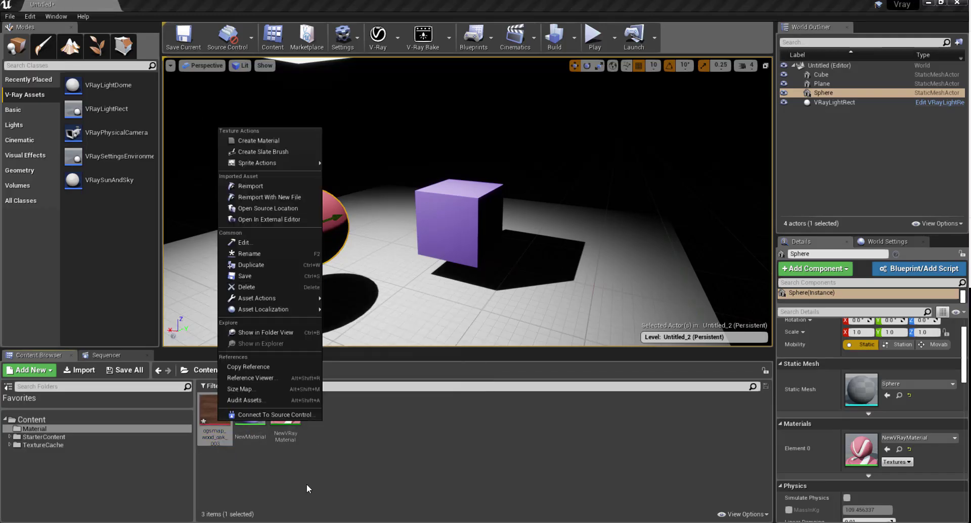
click(273, 142)
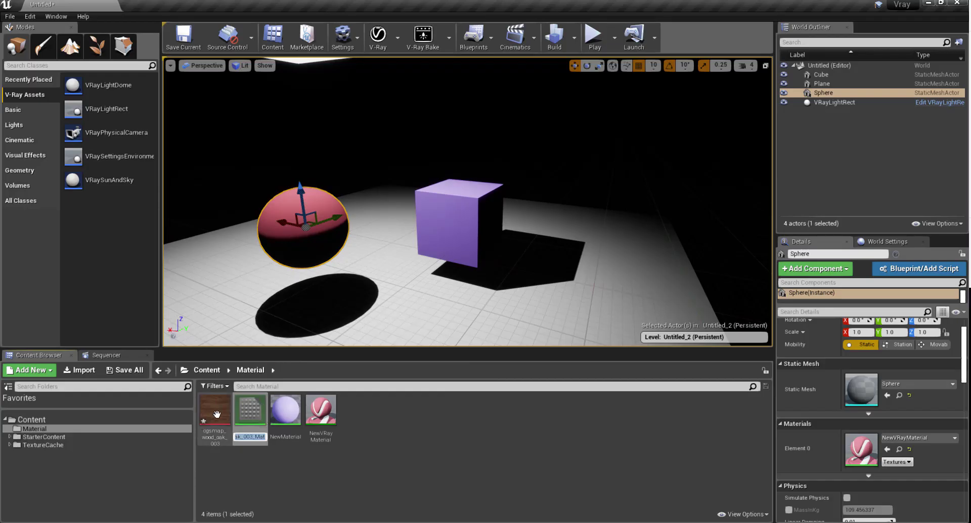
click(365, 461)
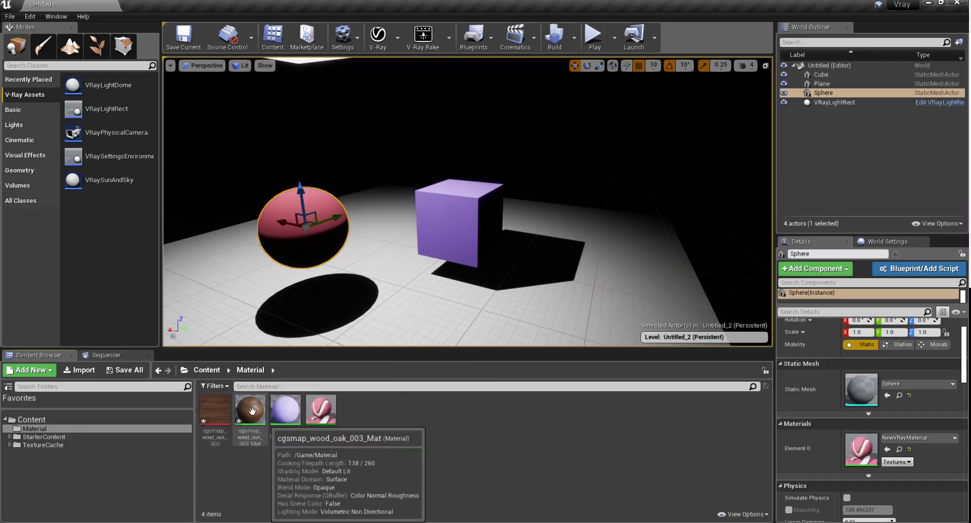
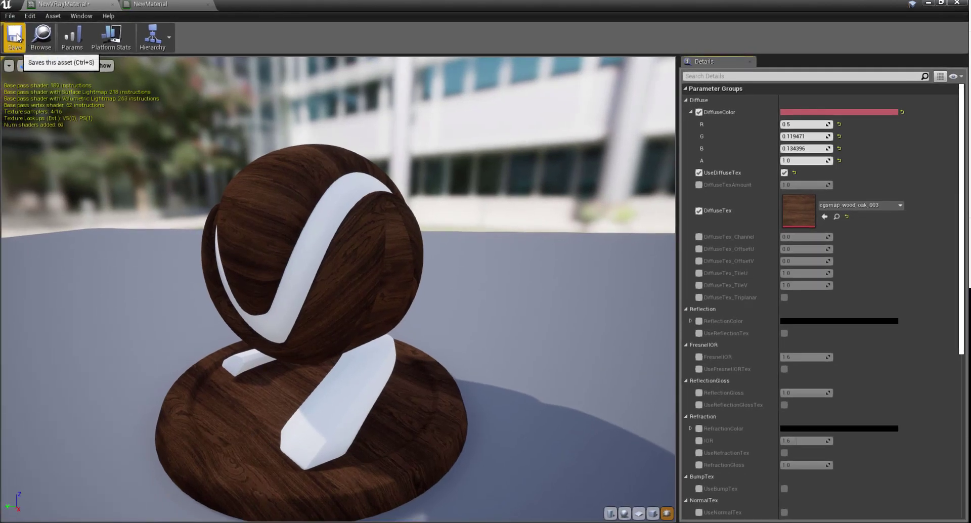
Step: Save NewVRayMaterial, return to the level, and undo the wood texture assignment on the material
click(15, 37)
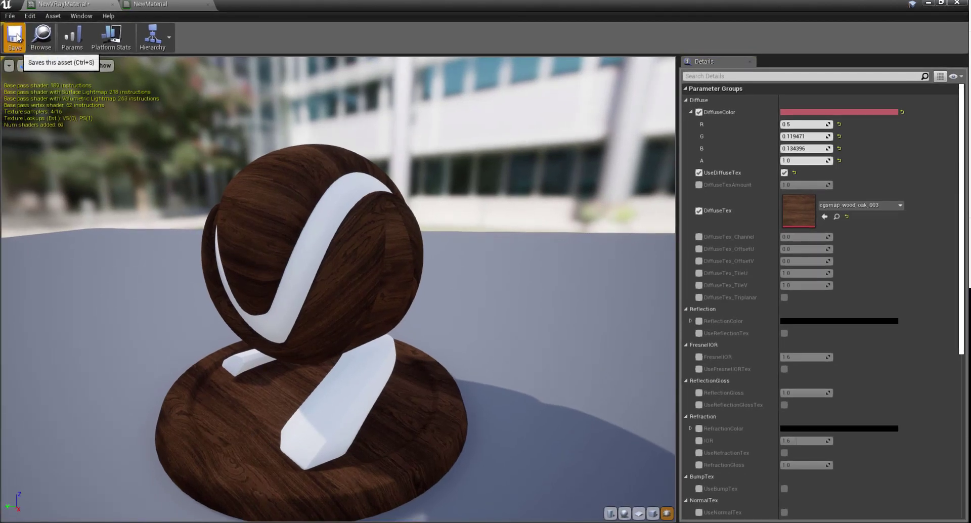
click(928, 5)
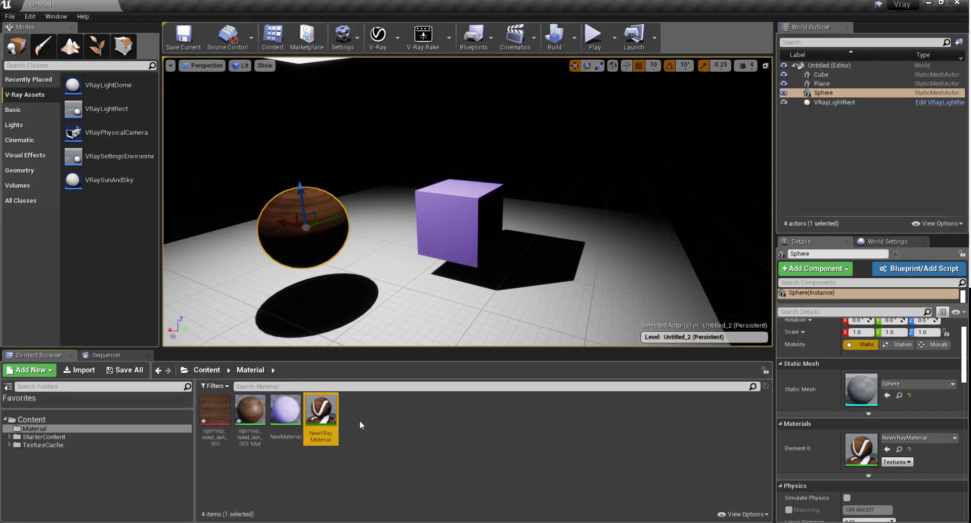
key(ctrl+z)
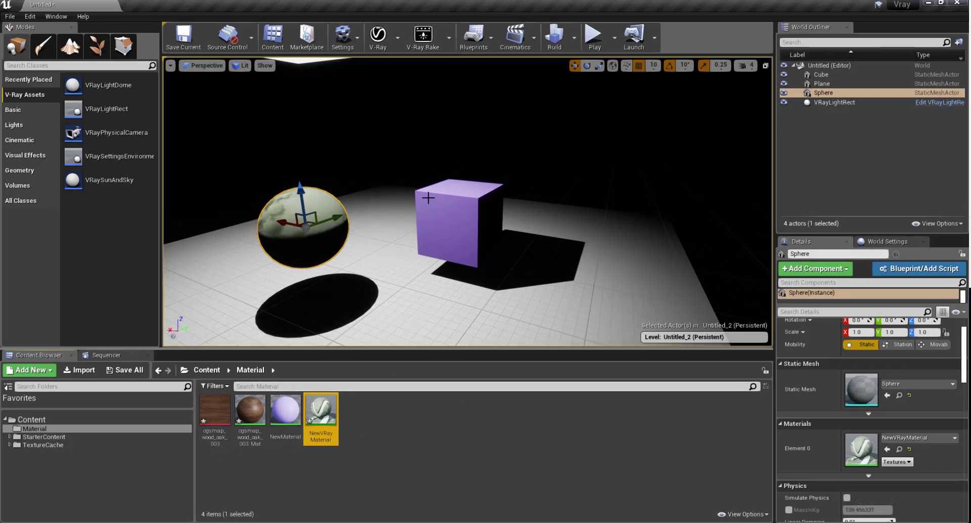
Step: Open NewMaterial and spread out its graph, moving the result node away from the color constant and Param nodes
click(284, 427)
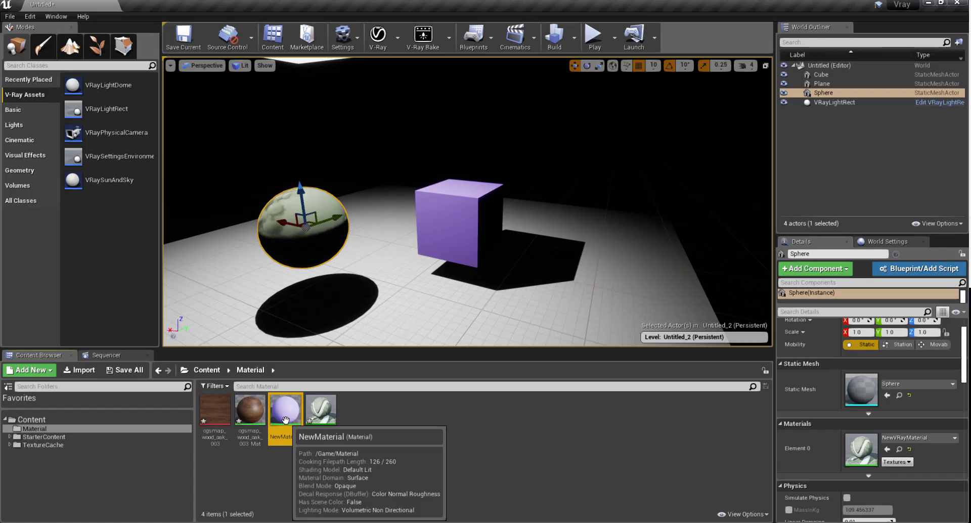
double_click(286, 420)
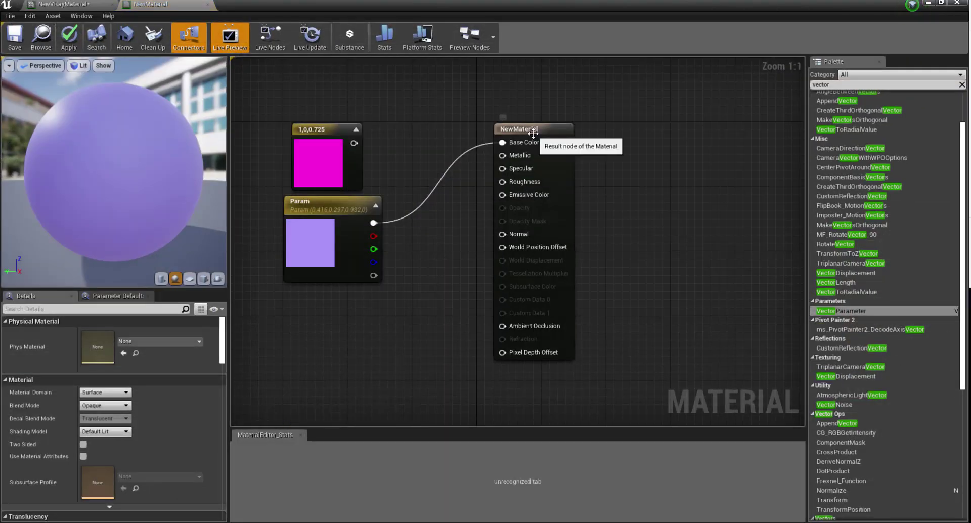
drag(531, 132, 629, 132)
drag(339, 127, 314, 85)
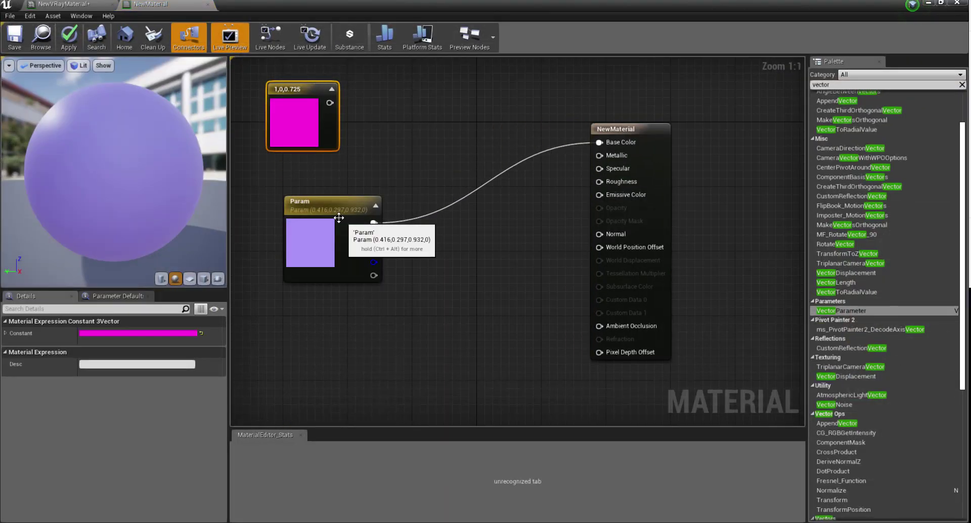
drag(335, 203, 311, 162)
click(398, 261)
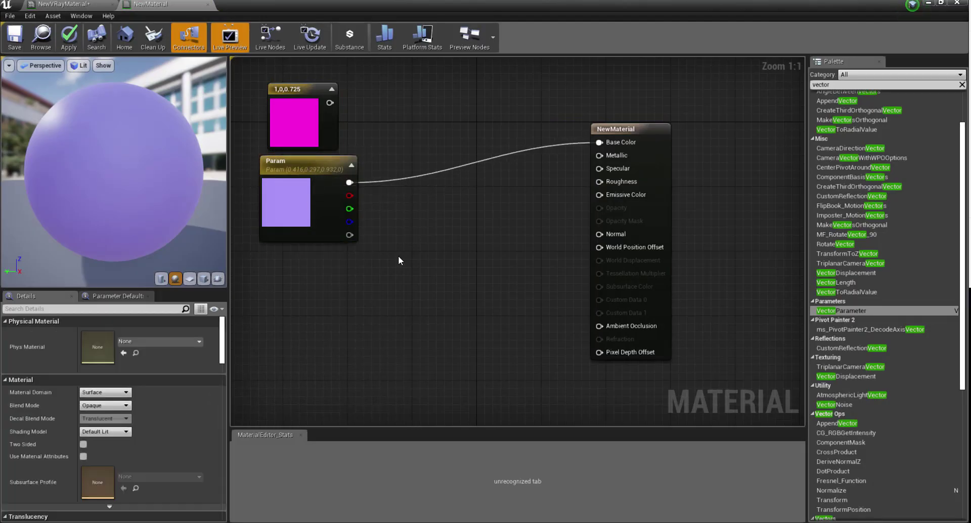
drag(390, 114, 280, 205)
click(335, 299)
Step: Add a Texture Sample node between the Param and result nodes, and disconnect Param from Base Color
right_click(410, 227)
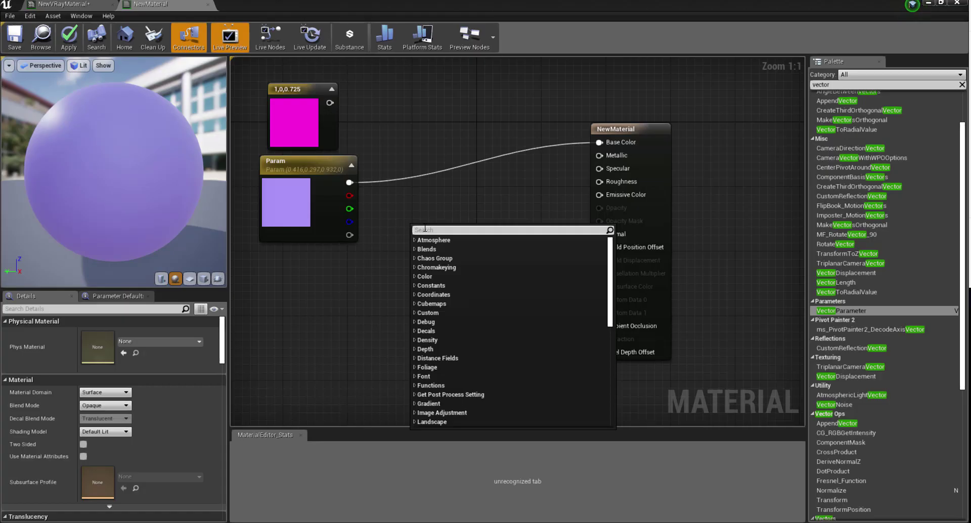
text(tex)
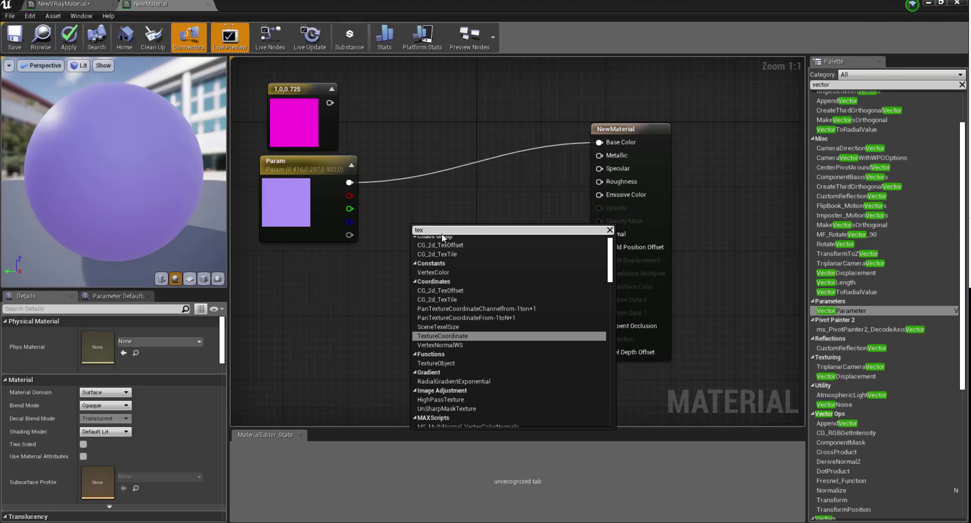
text(ture)
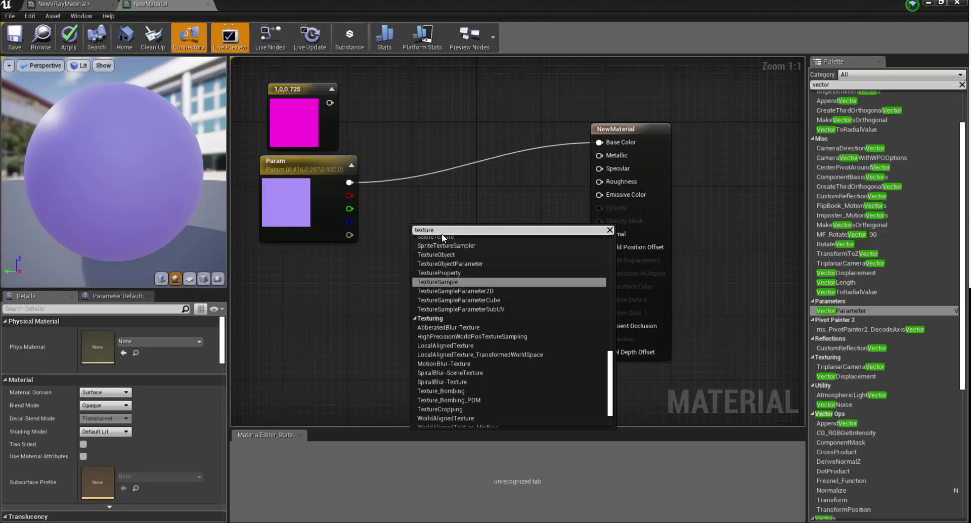
click(462, 282)
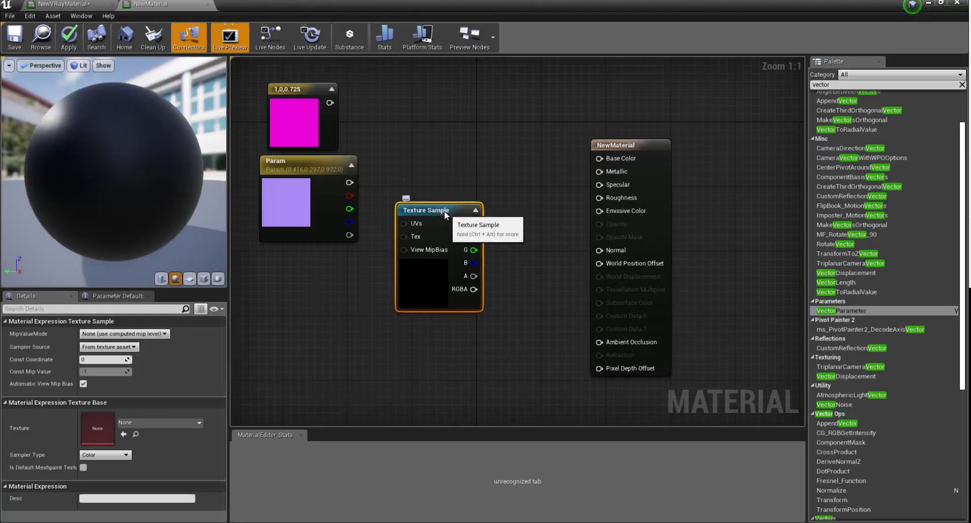
drag(444, 210, 493, 297)
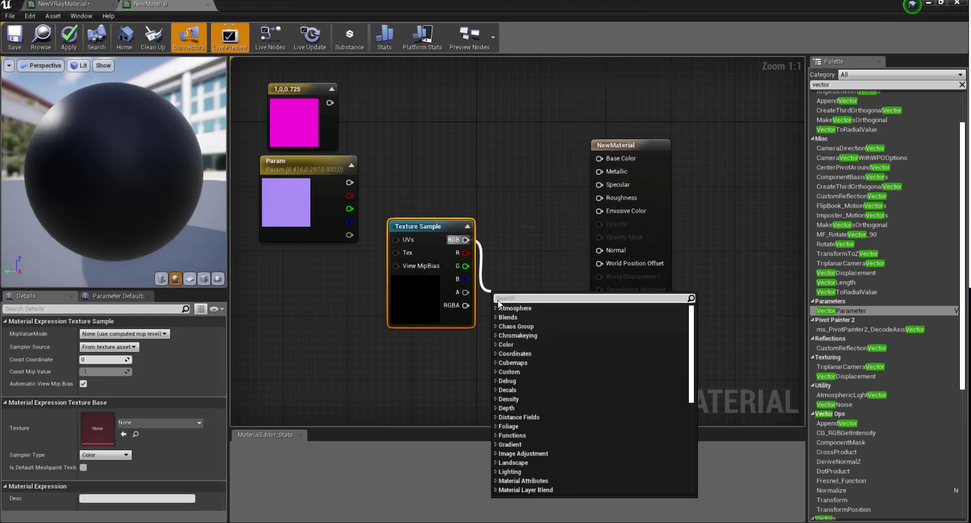
click(523, 232)
click(429, 275)
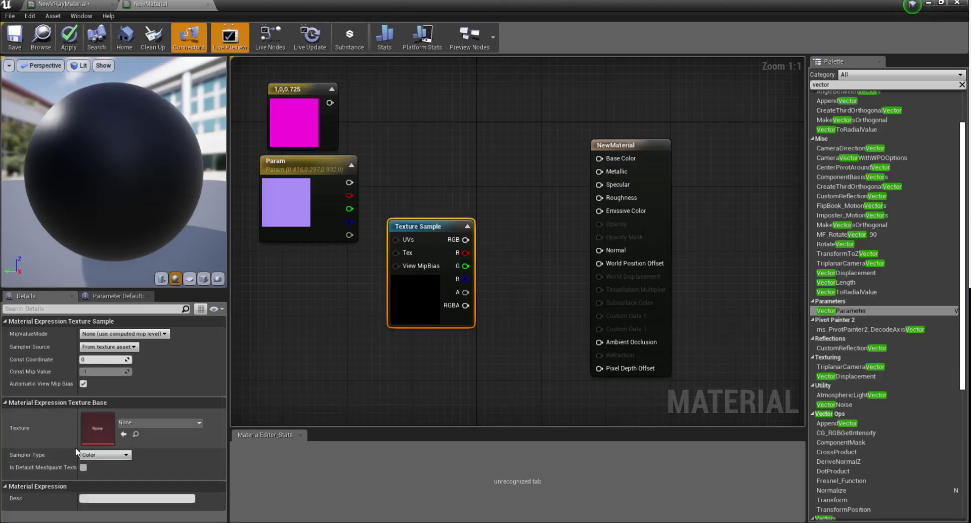
Step: Assign cgsmap_wood_oak_003 to the Texture Sample and connect its RGB output to NewMaterial's Base Color
click(167, 423)
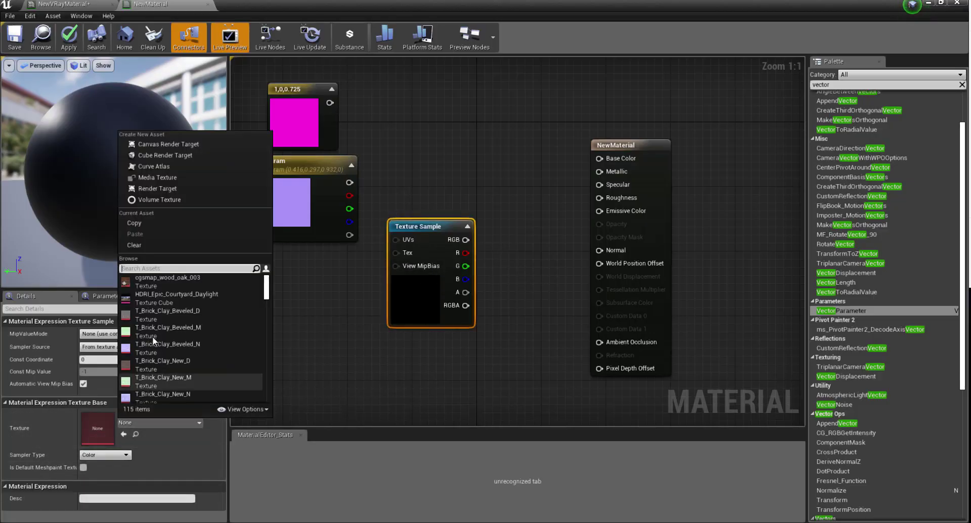
click(149, 284)
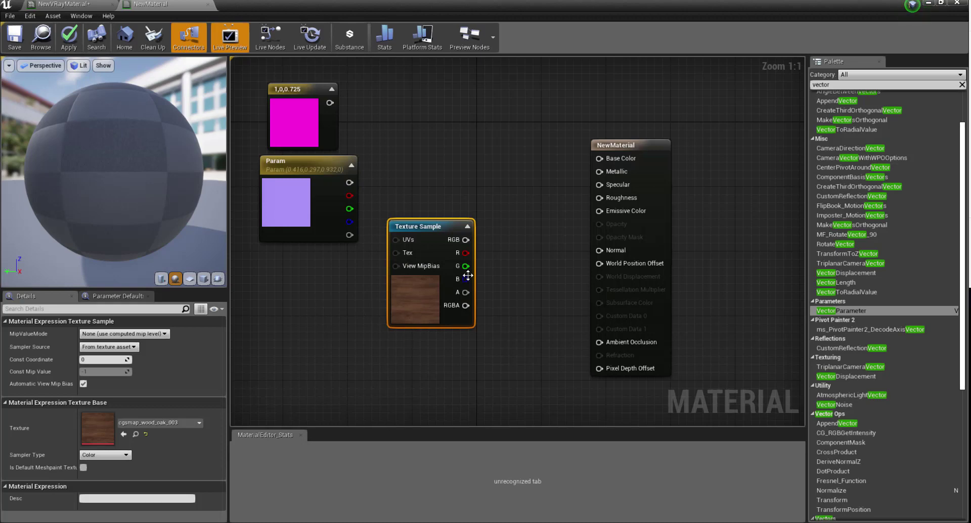
drag(466, 240, 600, 158)
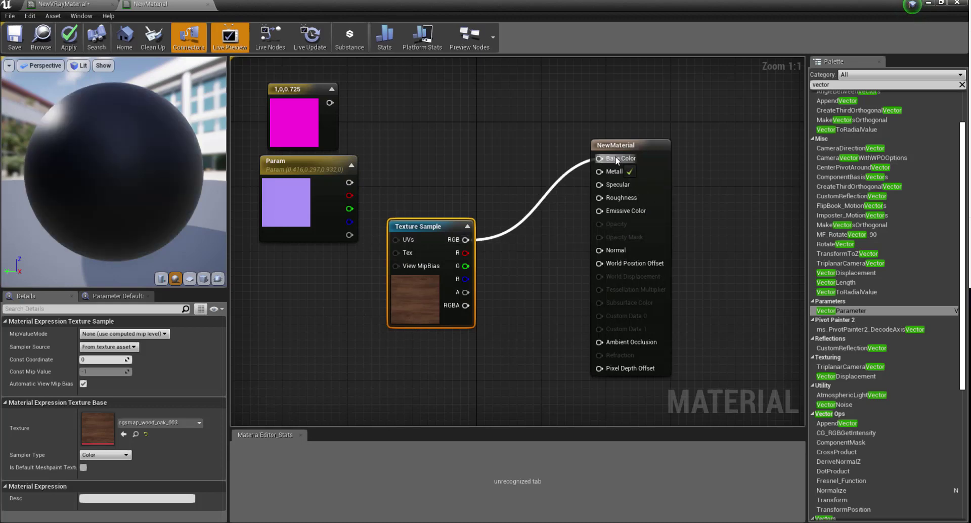
mouse_move(423, 226)
mouse_down()
mouse_move(440, 203)
mouse_move(439, 218)
mouse_up()
click(344, 306)
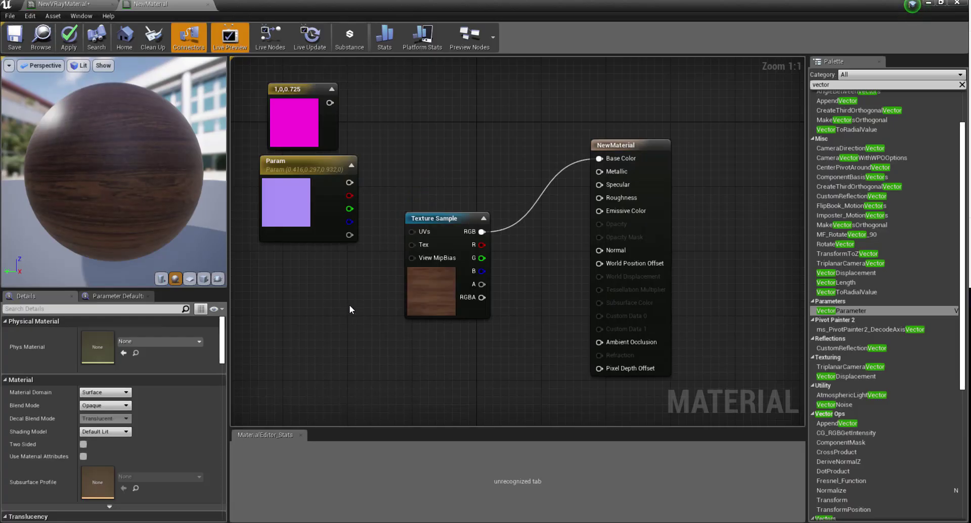
Step: Add a TextureCoordinate node beside the Texture Sample and connect it to the sample's UVs input
right_click(349, 293)
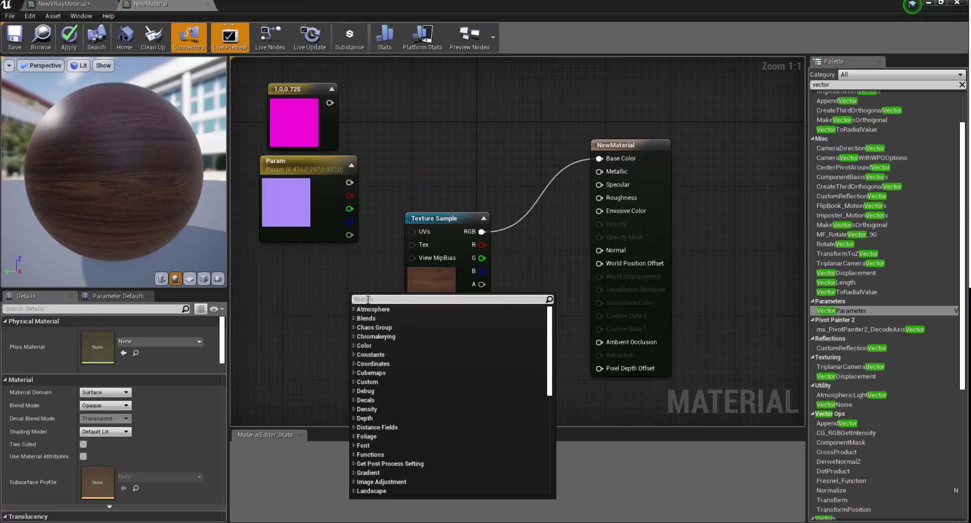
text(texture)
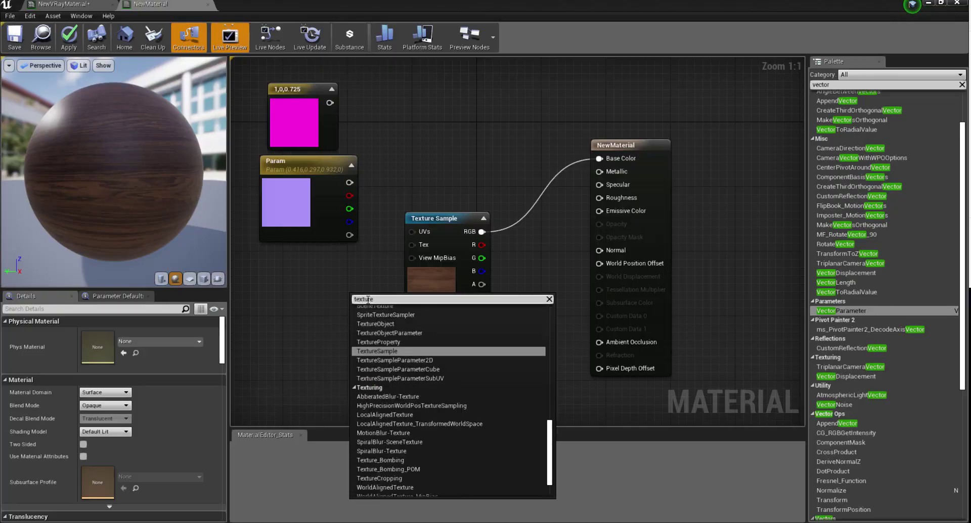
text(co)
key(Return)
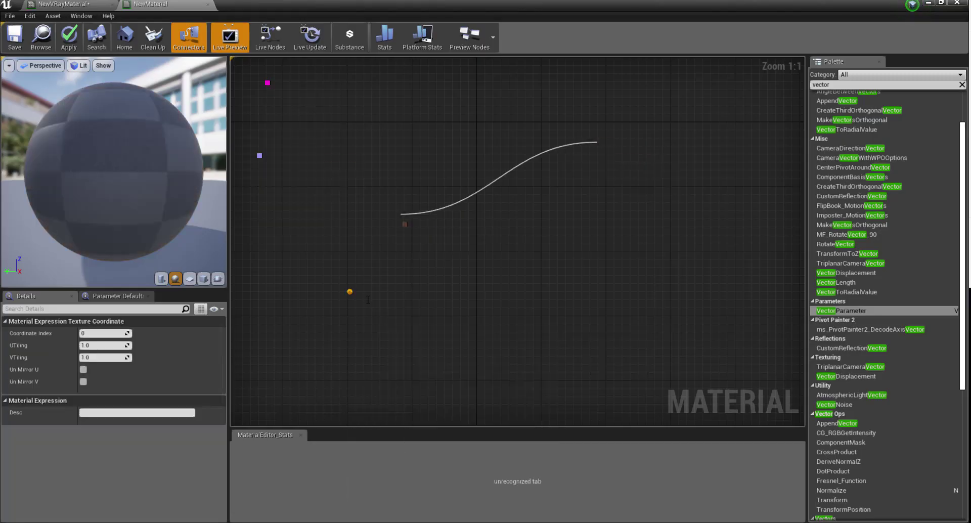
mouse_move(381, 308)
mouse_down()
mouse_move(322, 309)
mouse_move(372, 314)
mouse_move(373, 323)
mouse_up()
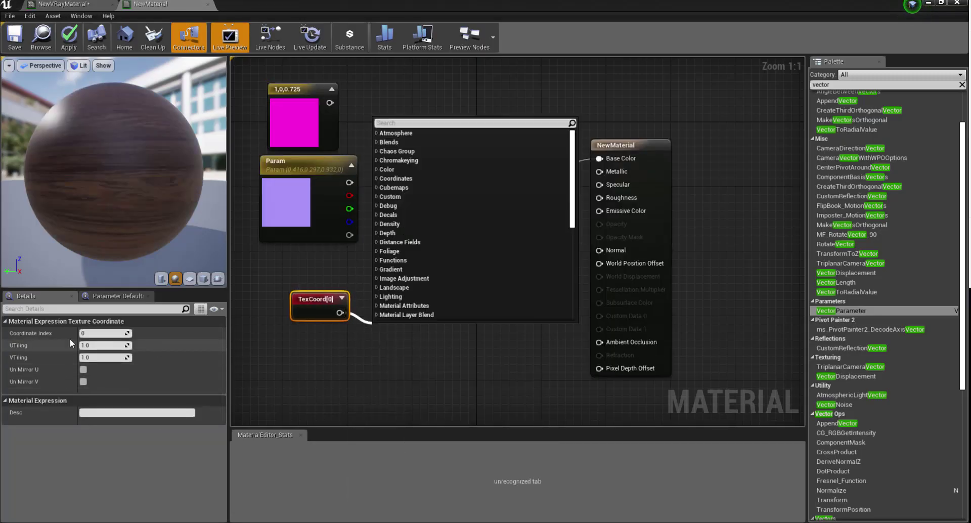
click(128, 335)
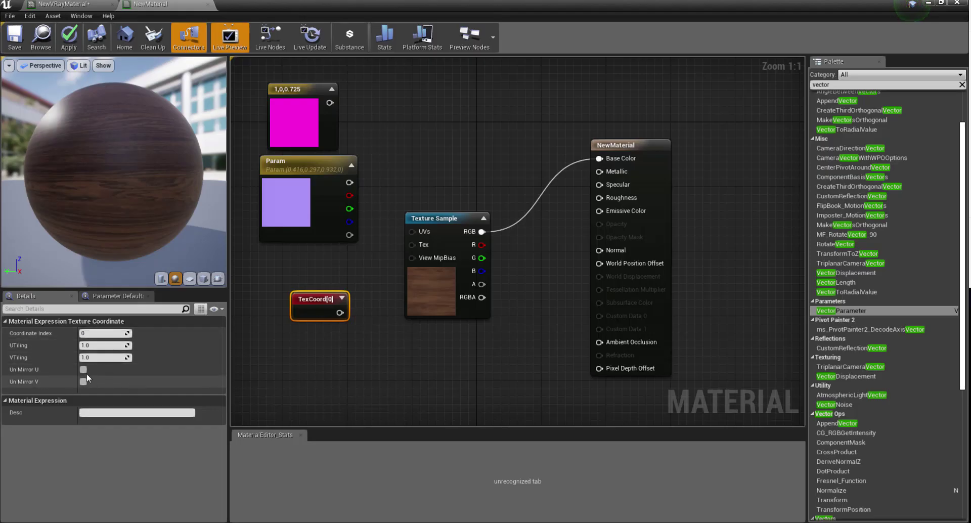
drag(322, 309, 436, 230)
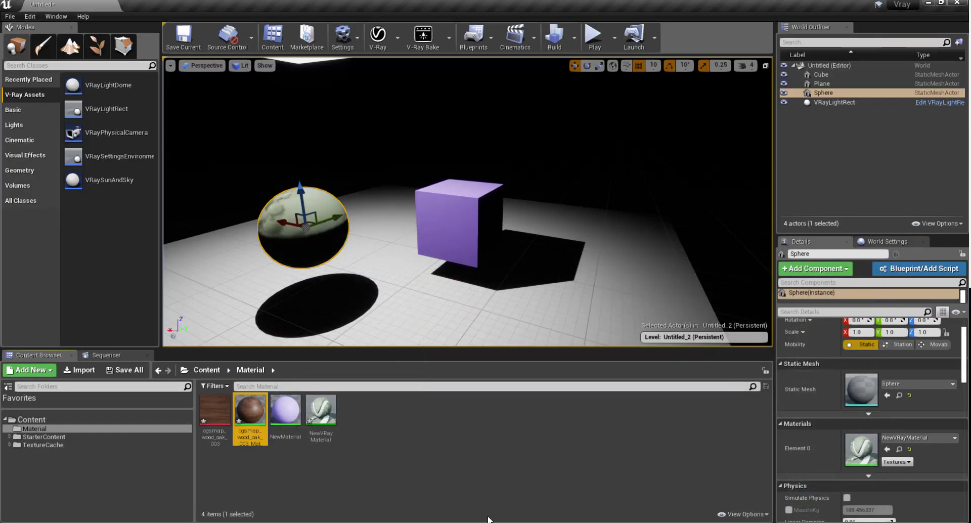
Step: Save NewMaterial with its wood texture graph and return to the level to view it on the cube
double_click(286, 410)
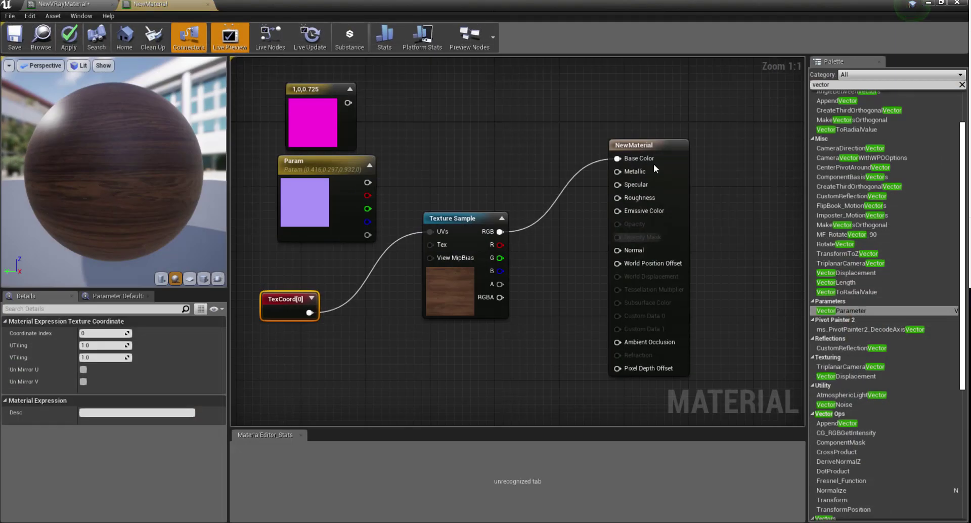
click(14, 38)
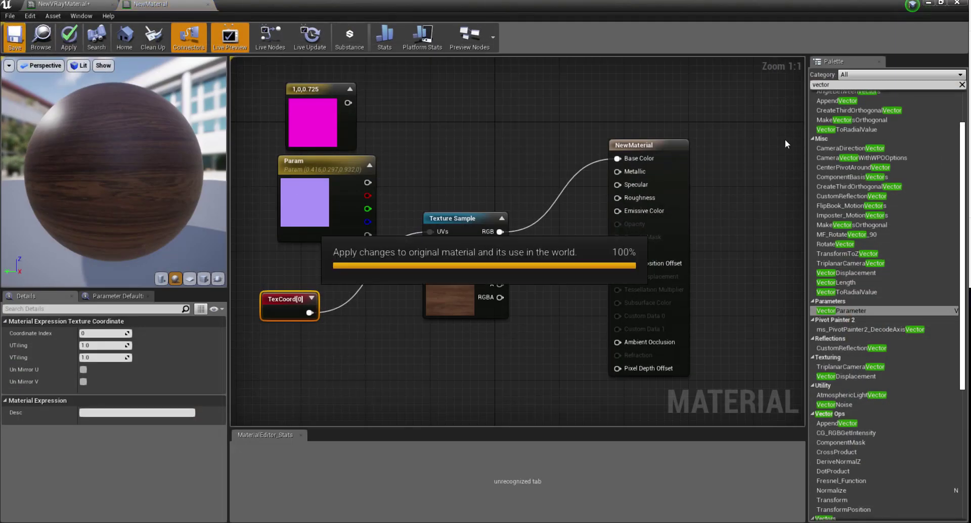
click(929, 5)
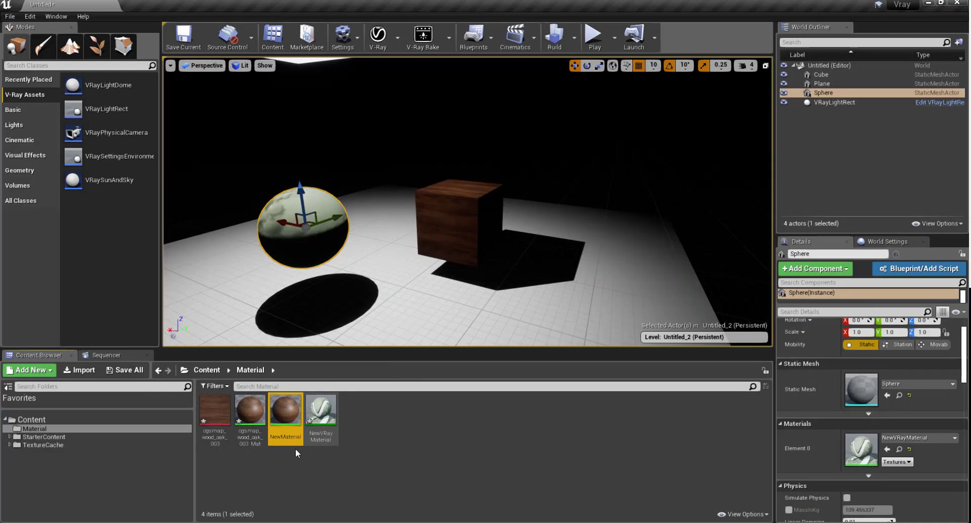
Step: Reopen NewMaterial, move the Texture Sample up, and place a LinearInterpolate node below it
double_click(286, 420)
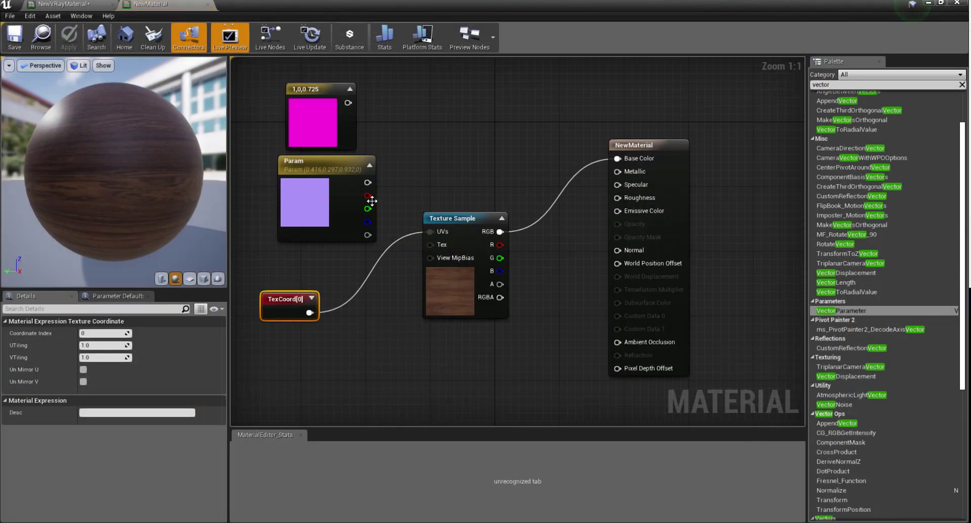
drag(460, 216, 453, 71)
right_click(430, 258)
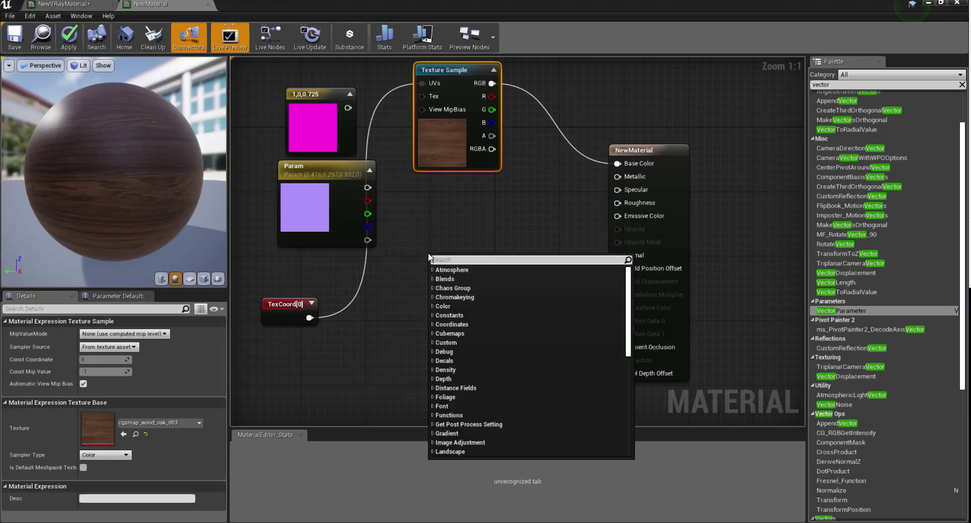
text(le)
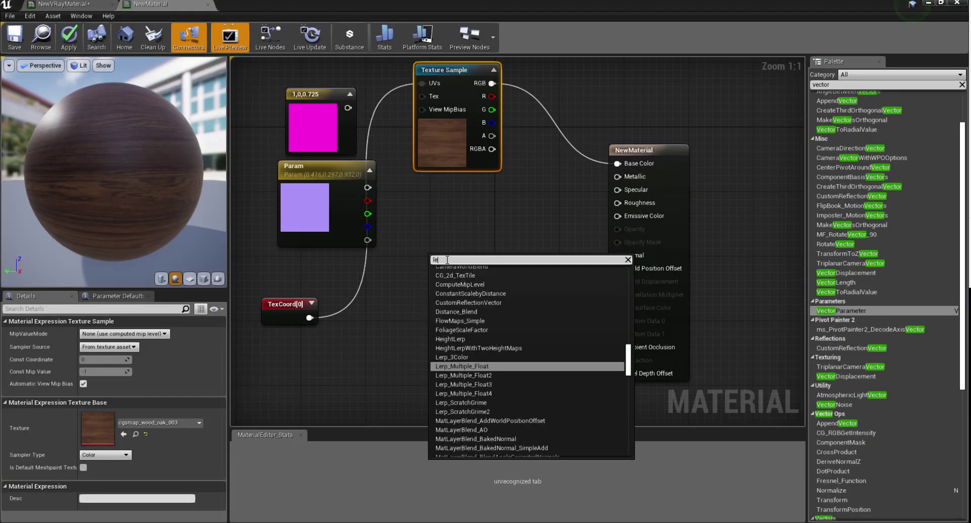
text(rp)
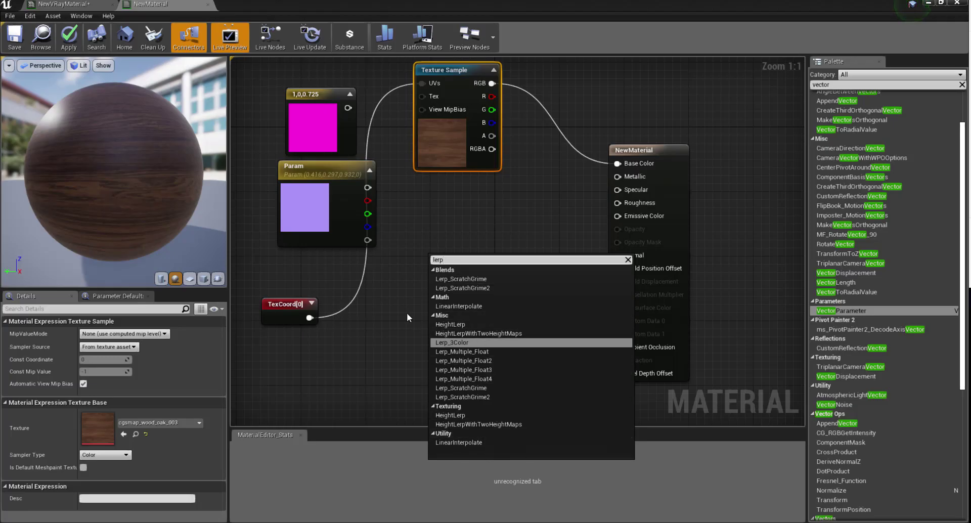
click(459, 444)
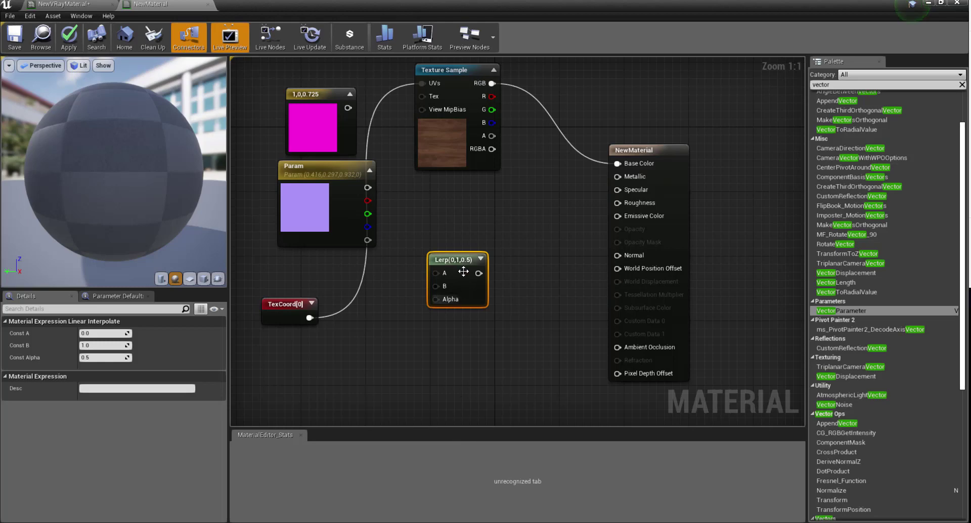
drag(446, 248, 487, 224)
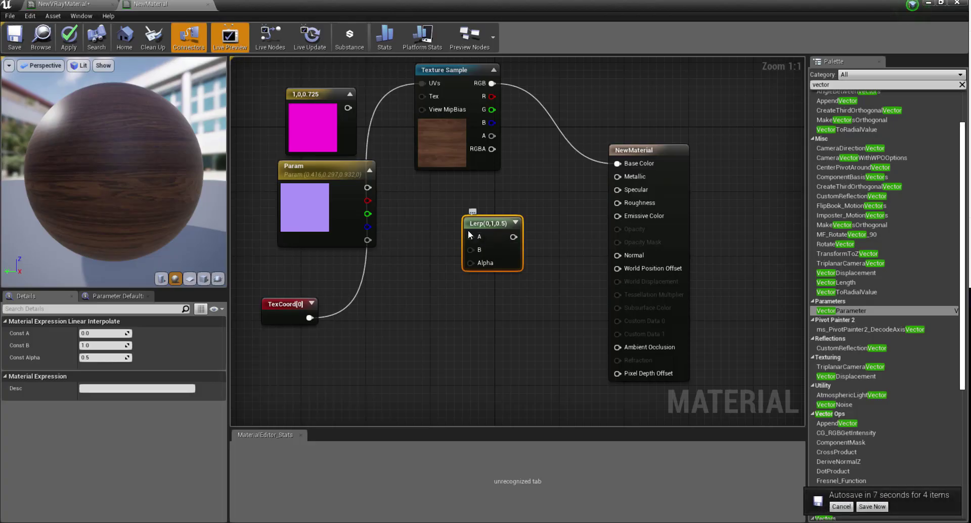
Step: Connect the Param color output to the Lerp node's B input, return to the level, and clear the asset selection
drag(368, 187, 469, 248)
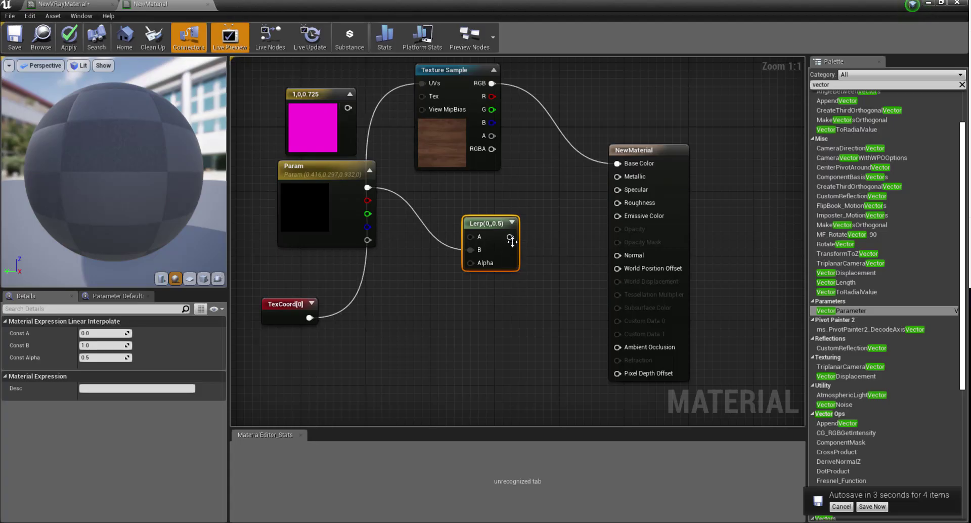
click(930, 4)
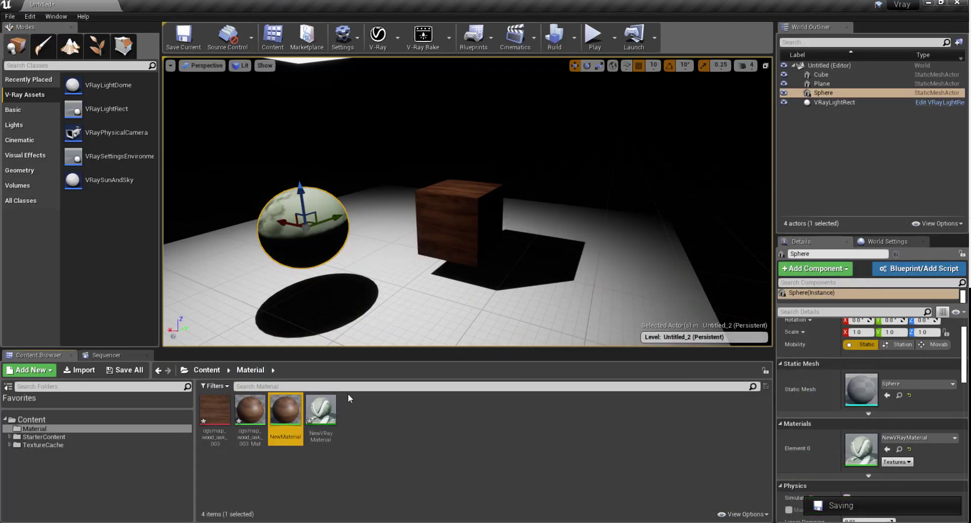
click(350, 454)
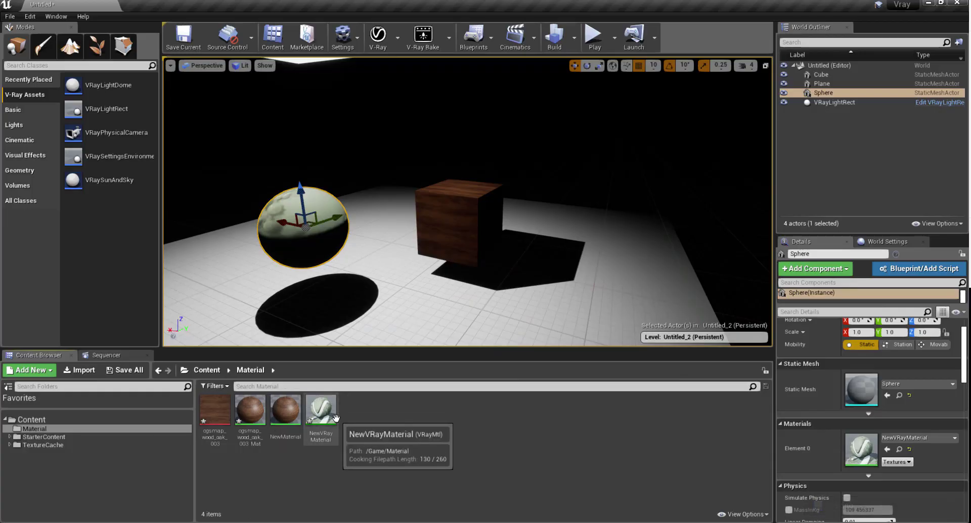
Step: Select the V-Ray rectangular light above the sphere and cube in the level
scroll(432, 299, down, 5)
scroll(439, 219, up, 4)
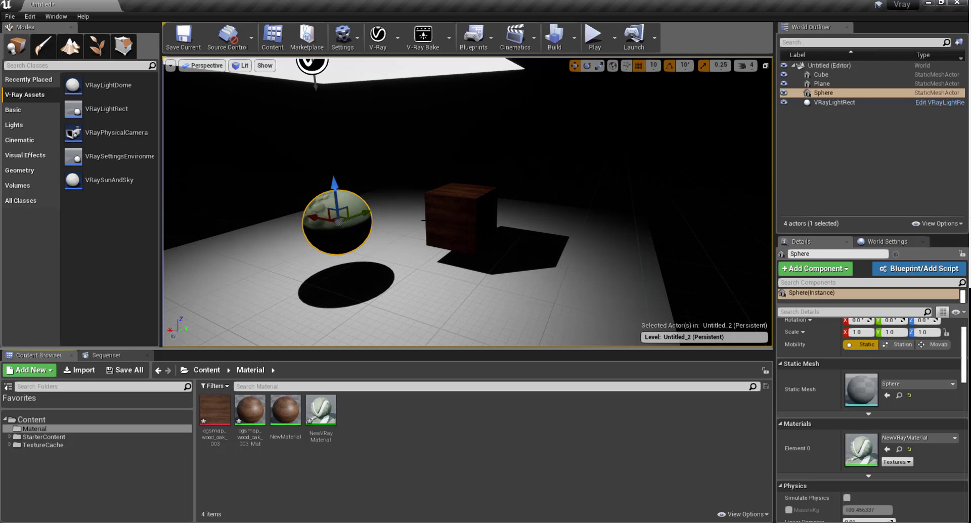
scroll(425, 220, down, 2)
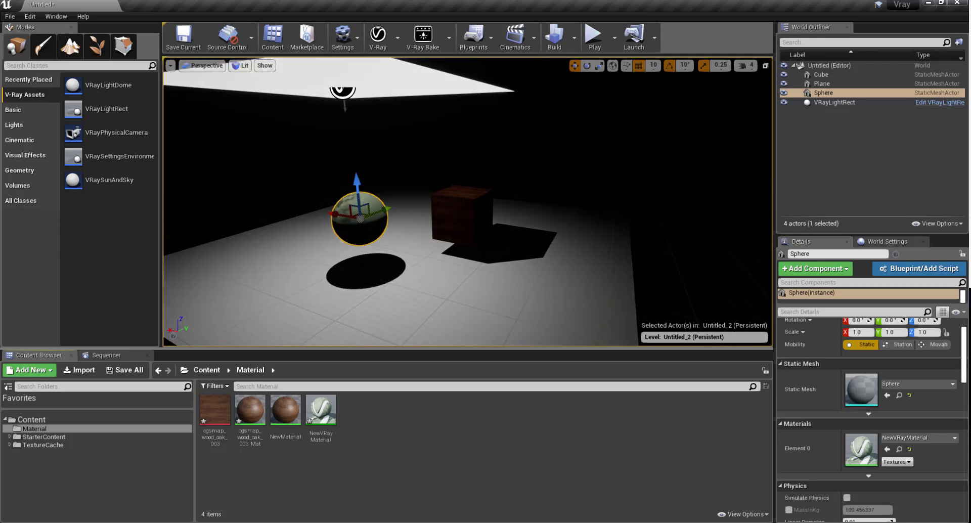
alt+drag(501, 209, 501, 184)
scroll(501, 208, down, 2)
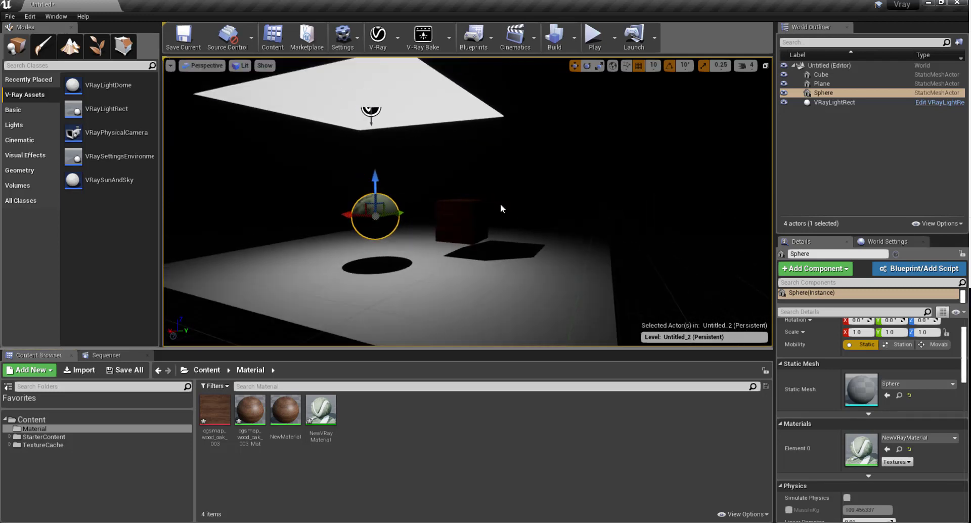
click(375, 117)
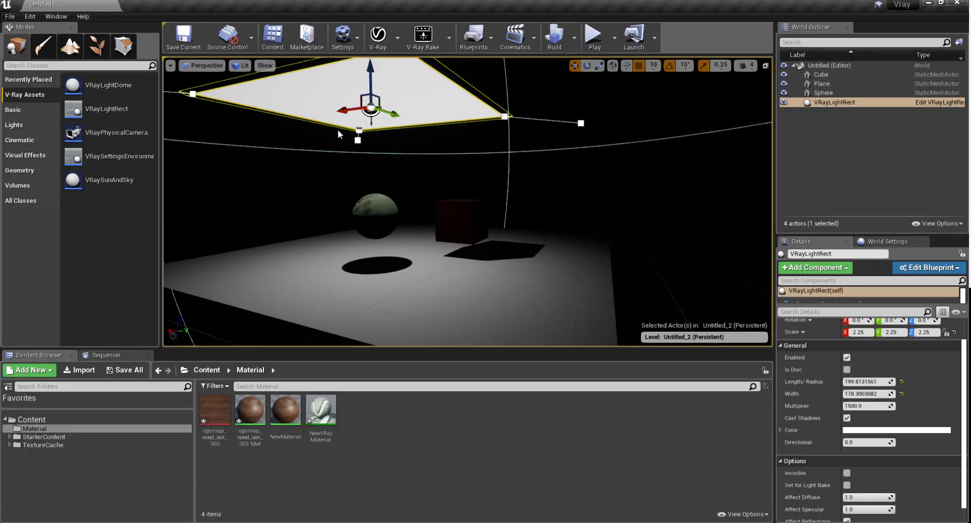
Step: Open the V-Ray settings, turn off Interactive rendering, and check the options for rendering from a camera view
click(398, 46)
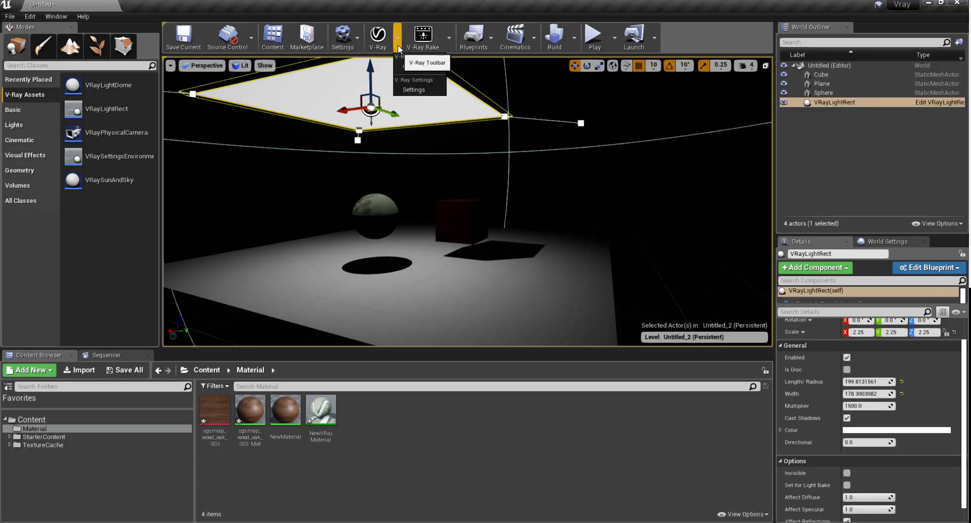
click(414, 89)
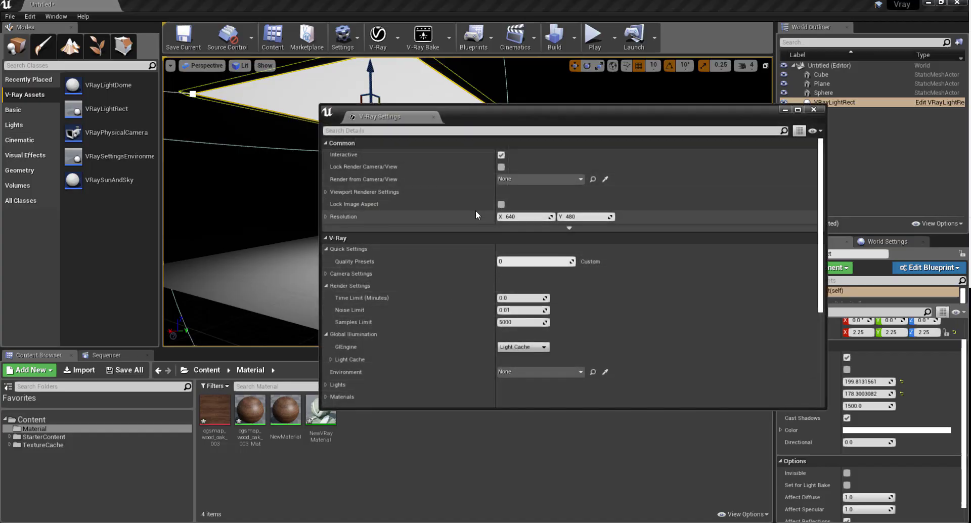
drag(481, 117, 416, 137)
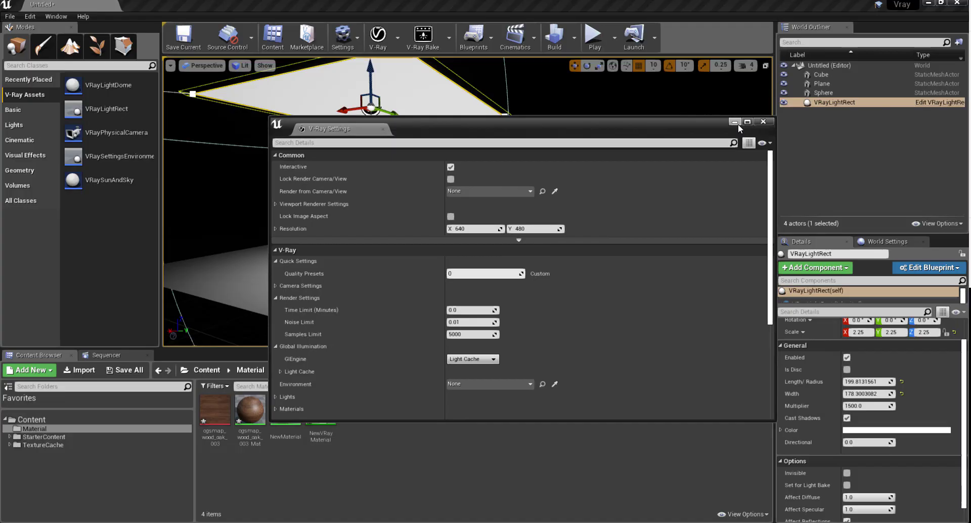
click(451, 167)
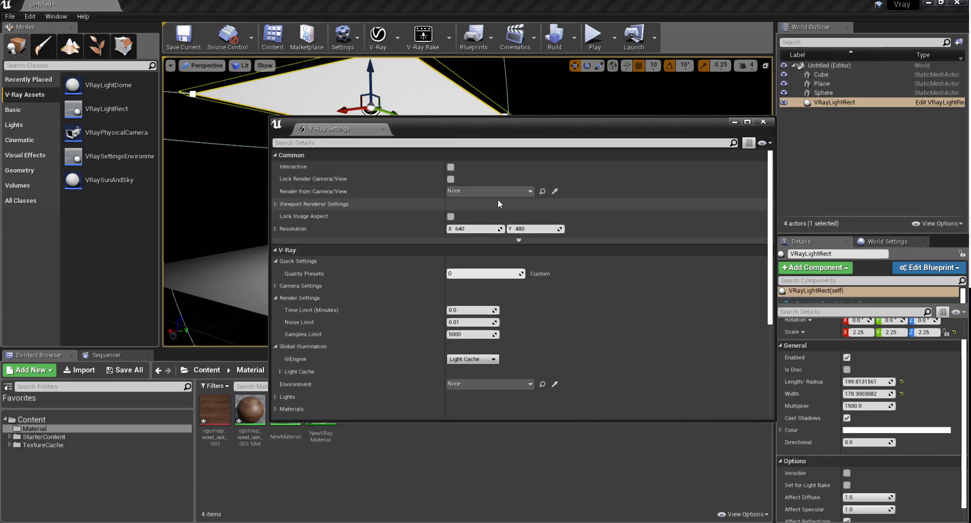
click(505, 190)
click(505, 190)
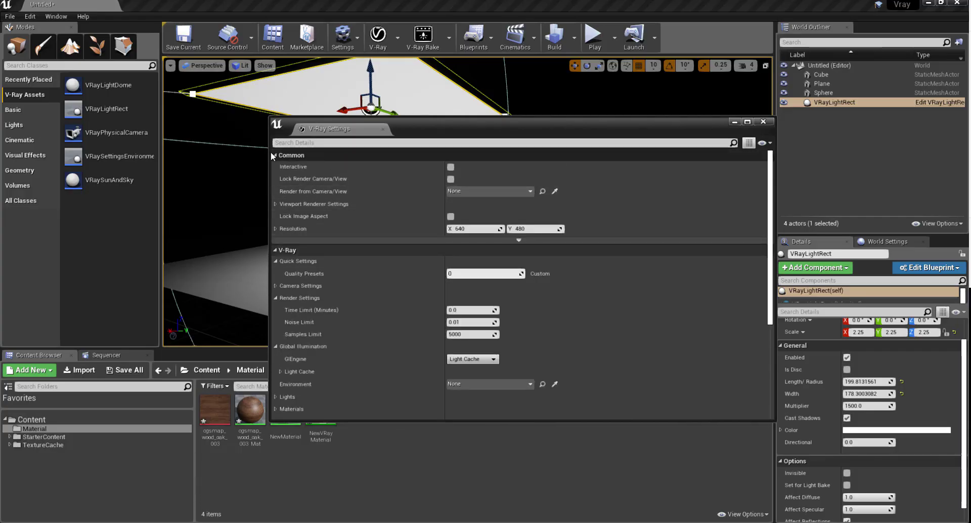
Step: Add a VRayPhysicalCamera to the level, close the V-Ray settings, and move the camera next to the sphere
drag(279, 124, 465, 169)
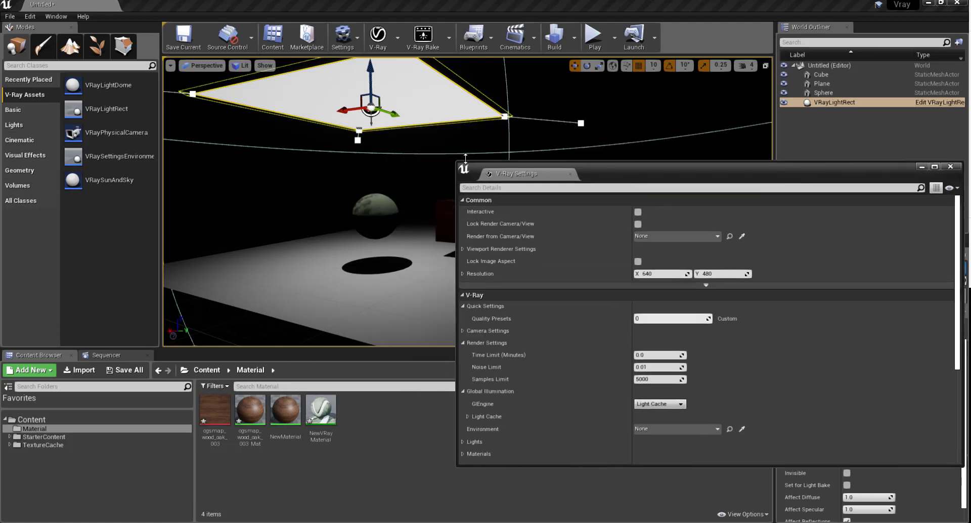
drag(116, 132, 320, 226)
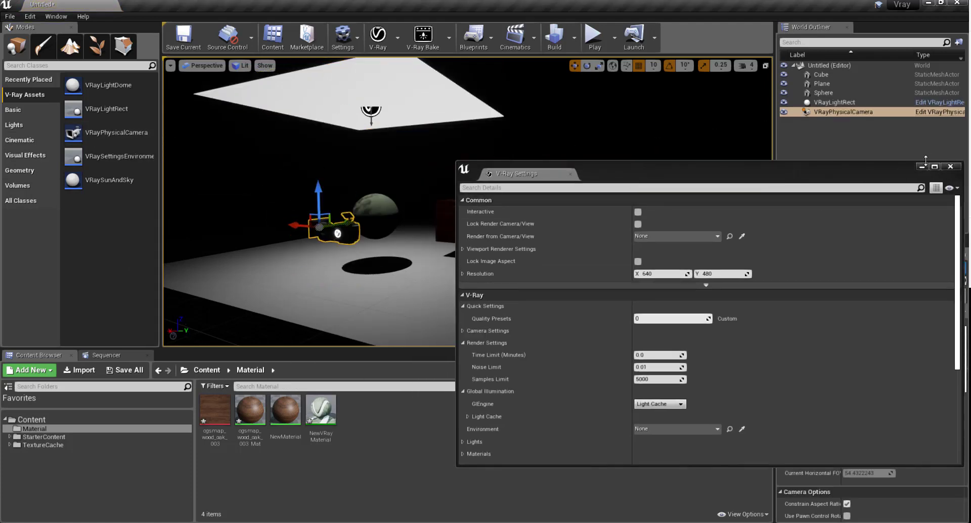
click(951, 167)
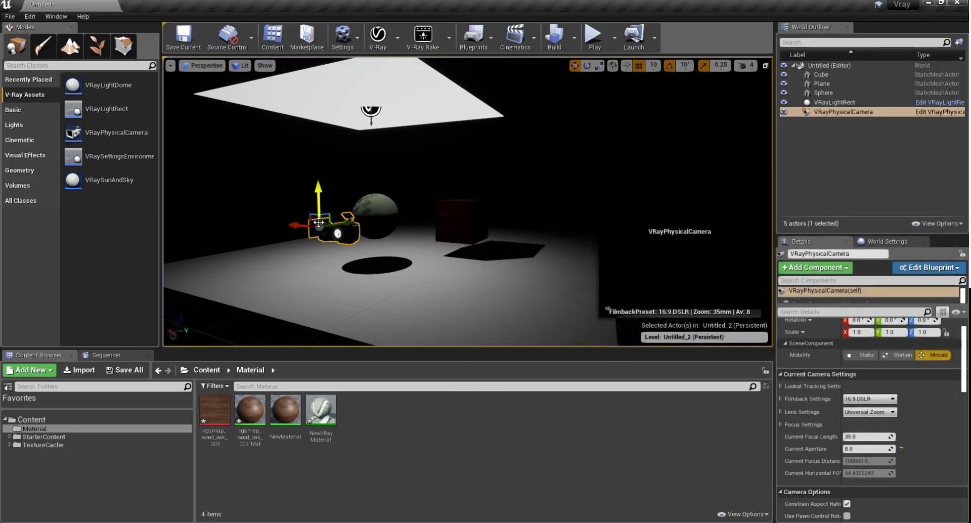
drag(320, 224, 371, 229)
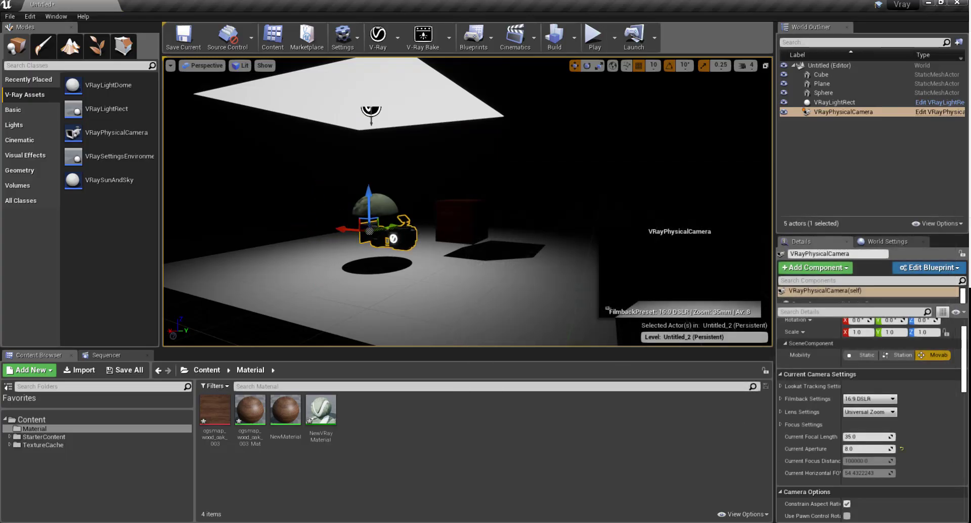
Step: Rotate the V-Ray physical camera about its vertical axis so it faces the sphere
key(e)
drag(369, 239, 450, 243)
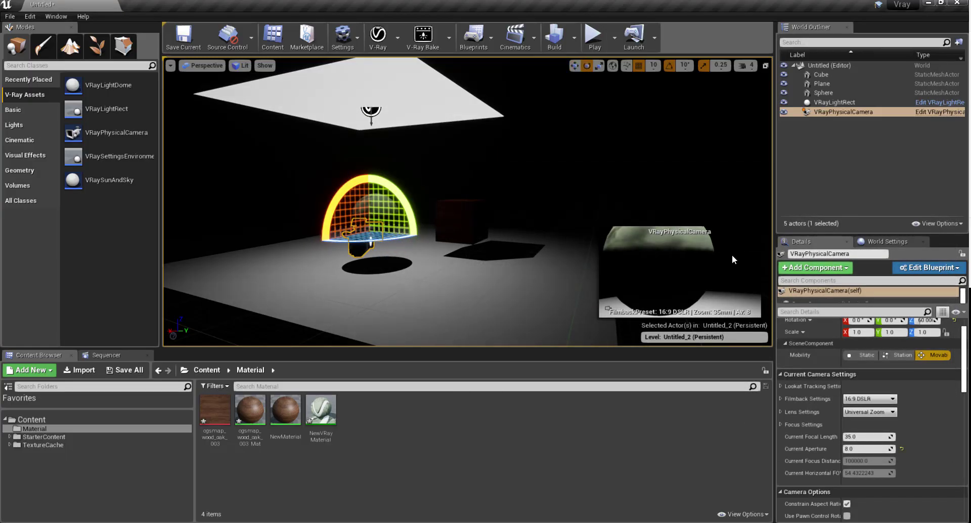
scroll(370, 225, down, 3)
scroll(370, 225, up, 2)
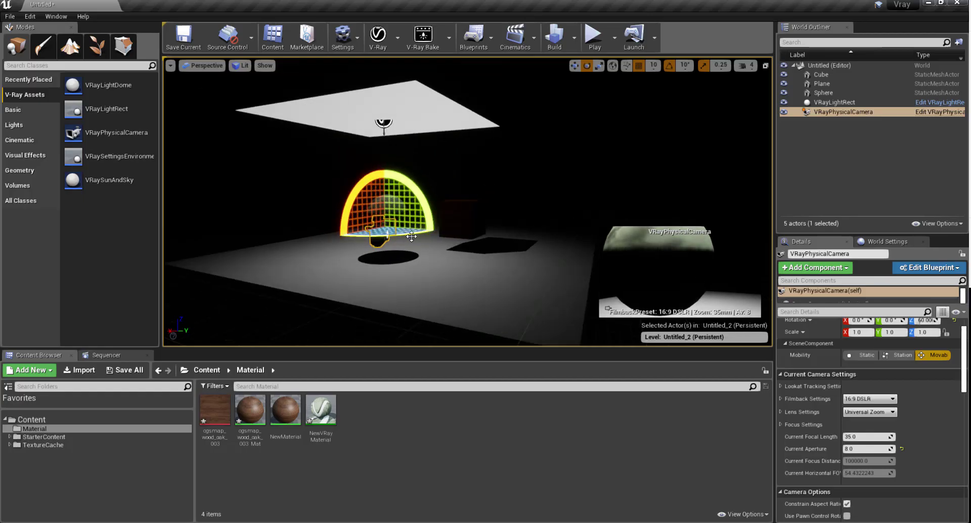
Step: Duplicate the V-Ray physical camera and move the copy farther away from the sphere
key(w)
key(ctrl+w)
drag(403, 226, 346, 237)
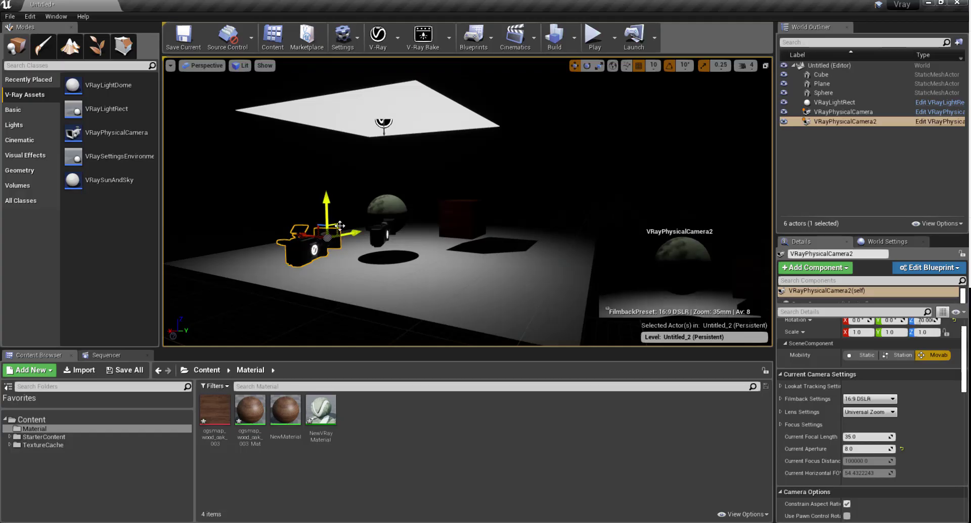
Step: Add a Point Light above the floor beside the rectangular light and raise it higher
click(36, 125)
drag(100, 109, 538, 179)
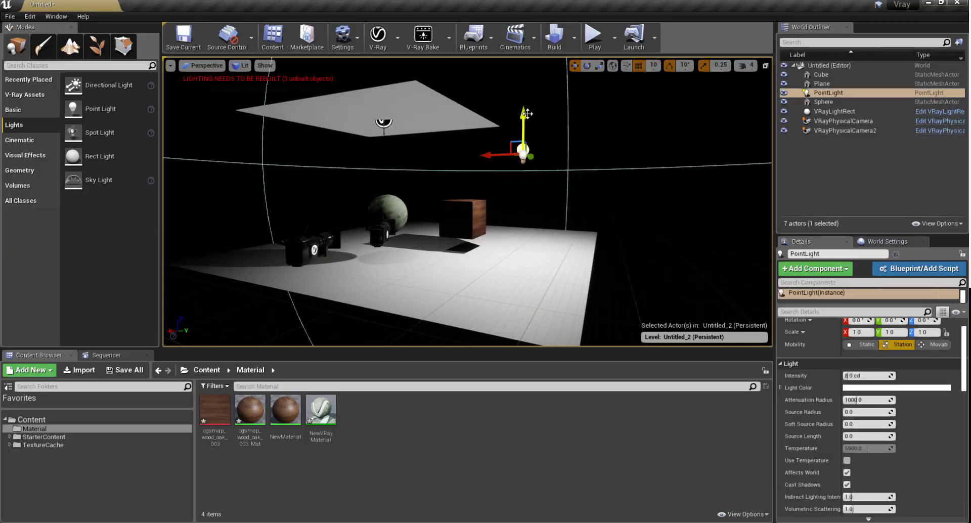
drag(525, 117, 525, 89)
Step: Move VRayPhysicalCamera2 farther back along its green axis so it frames the sphere better
click(384, 122)
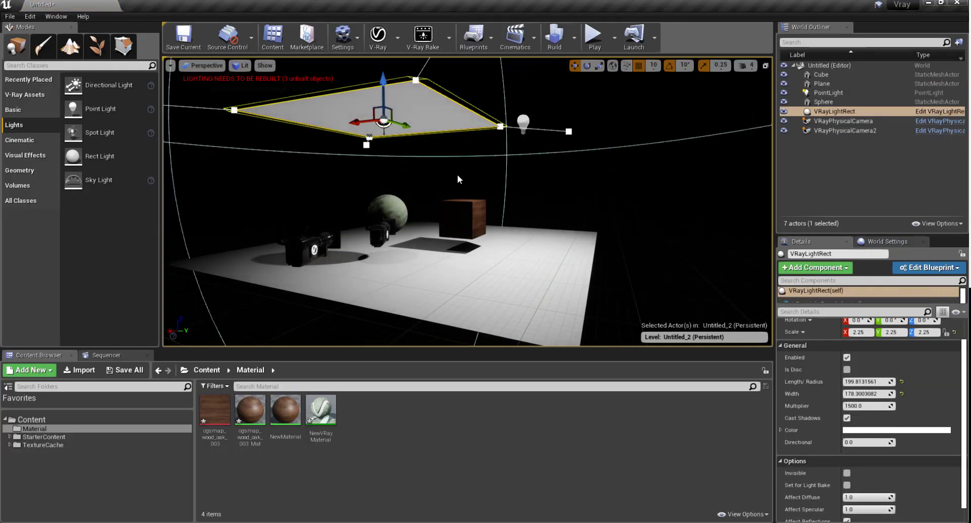
scroll(458, 179, up, 2)
click(304, 245)
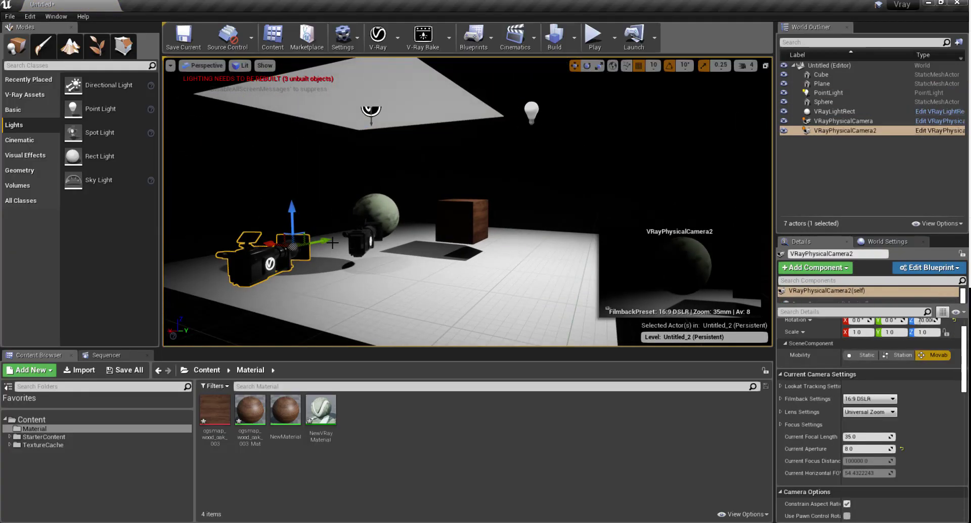
mouse_move(332, 242)
mouse_down()
mouse_move(303, 244)
mouse_move(317, 243)
mouse_up()
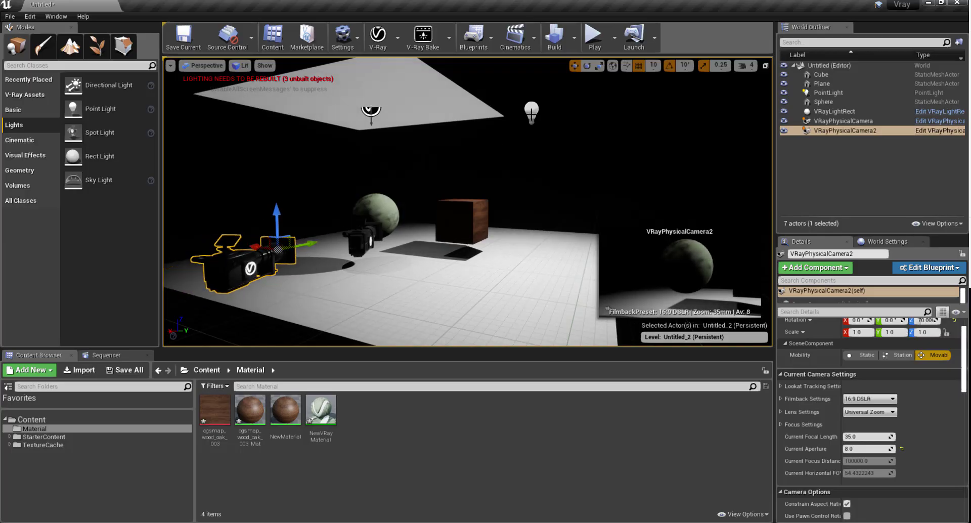
Step: Select the point light, open the V-Ray settings, and enable the GeForce GTX 1060 6GB as a rendering device
click(531, 115)
click(397, 48)
click(417, 90)
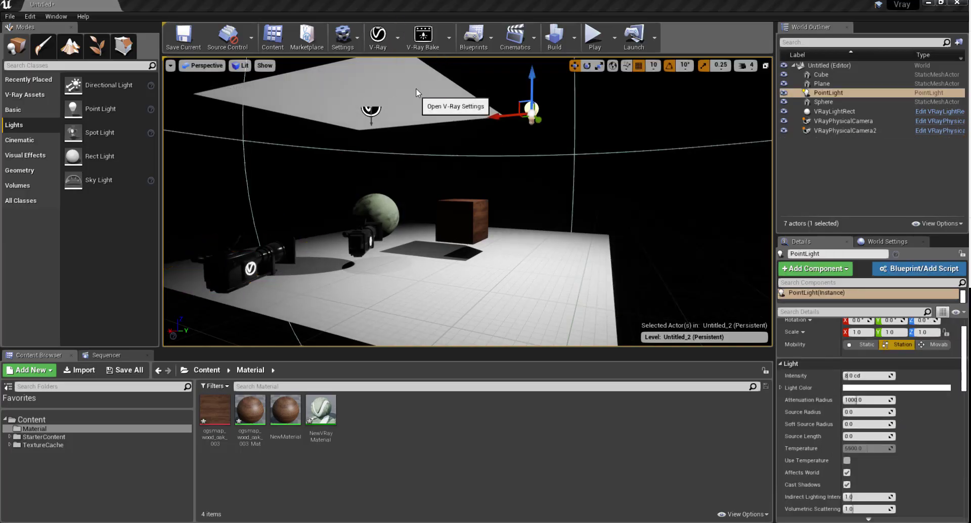
drag(560, 177, 296, 71)
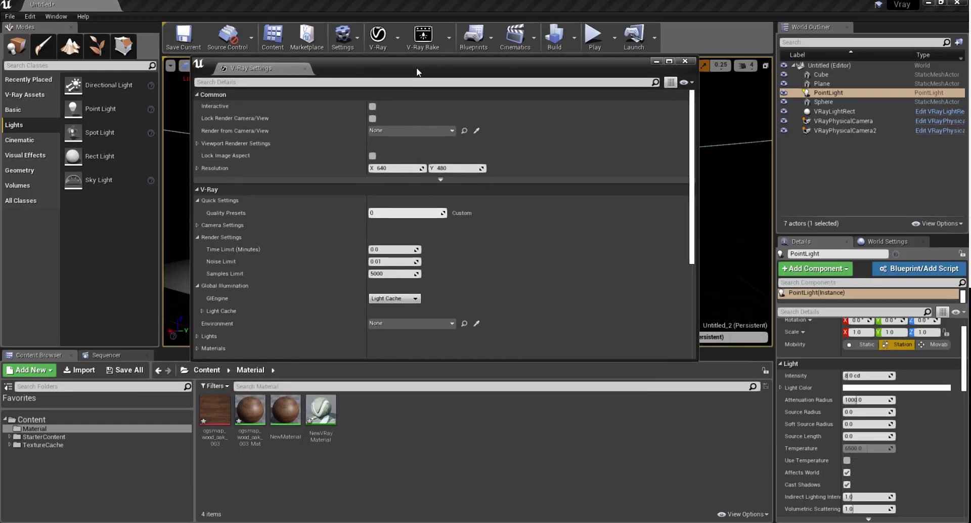
scroll(357, 272, down, 3)
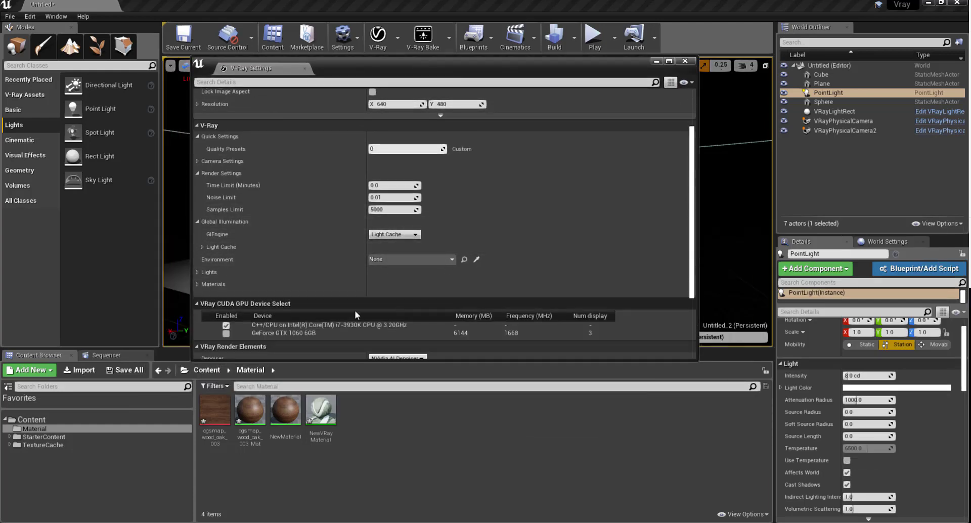
click(226, 334)
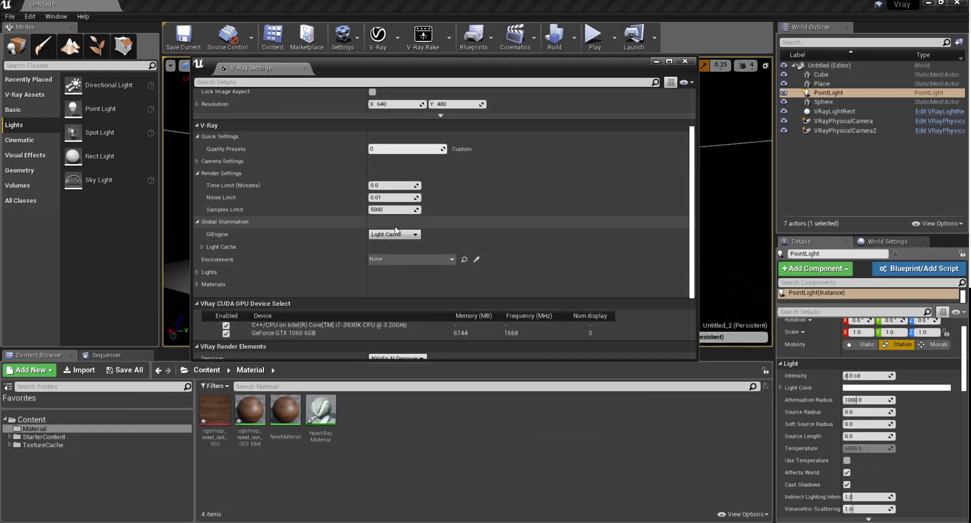
Step: Set the render elements' Denoiser to V-Ray Denoiser
scroll(395, 225, down, 3)
click(399, 277)
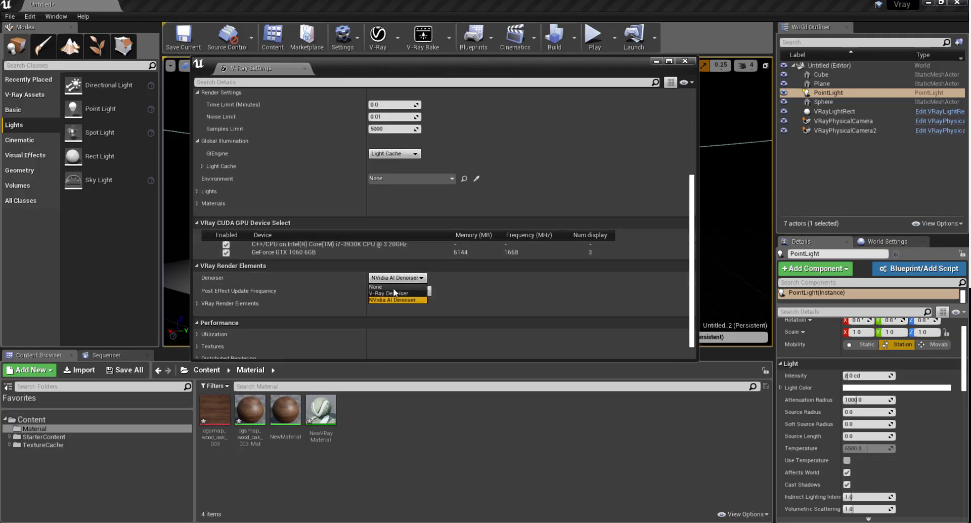
click(388, 293)
Step: Expand and examine the Camera Settings, Lights and Materials groups of the V-Ray settings
scroll(361, 247, up, 5)
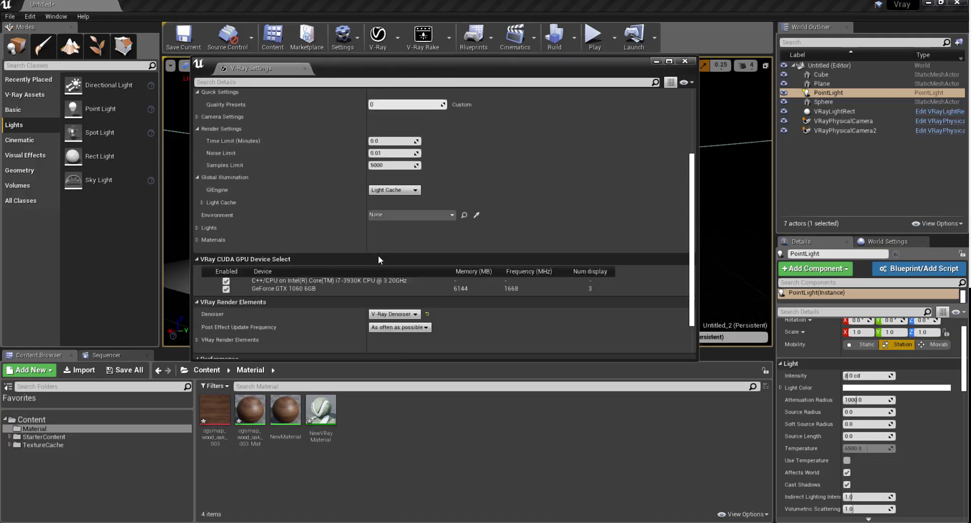
scroll(375, 228, up, 2)
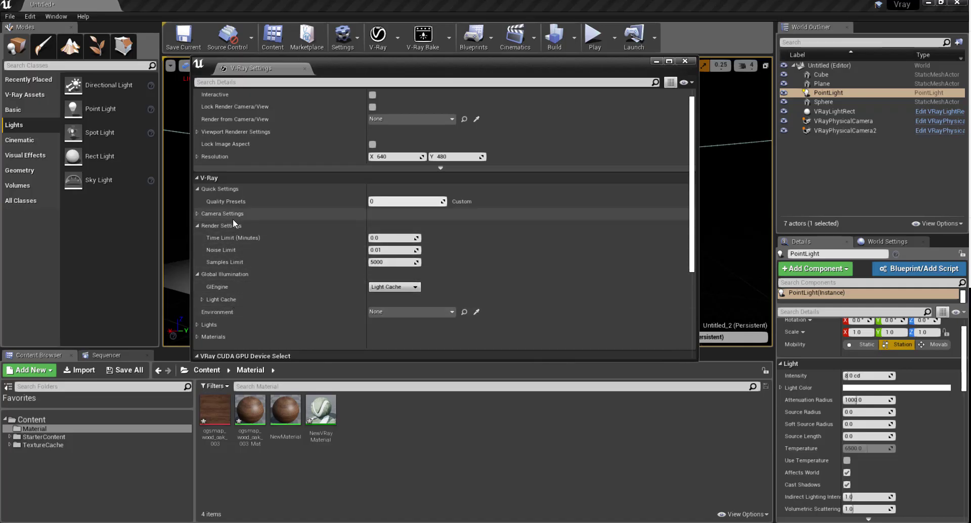
click(198, 213)
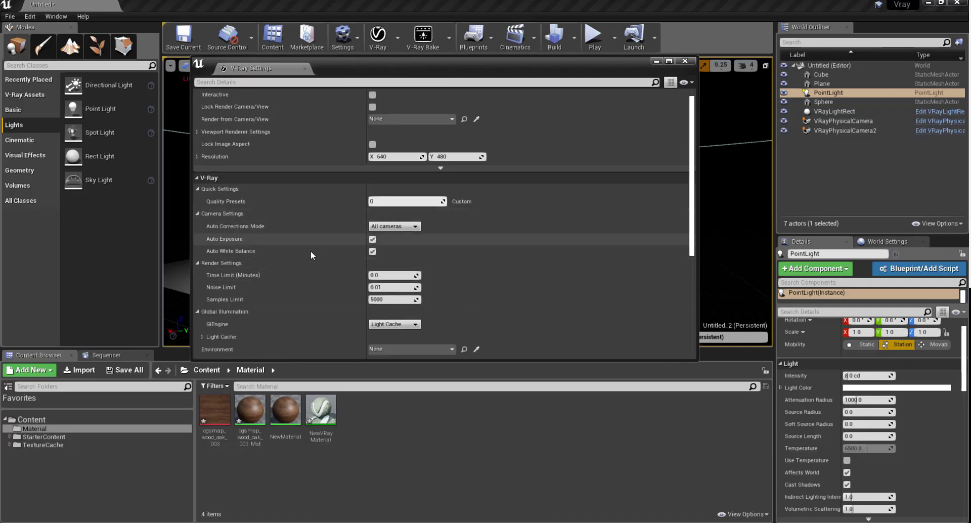
scroll(332, 267, down, 4)
scroll(332, 272, down, 2)
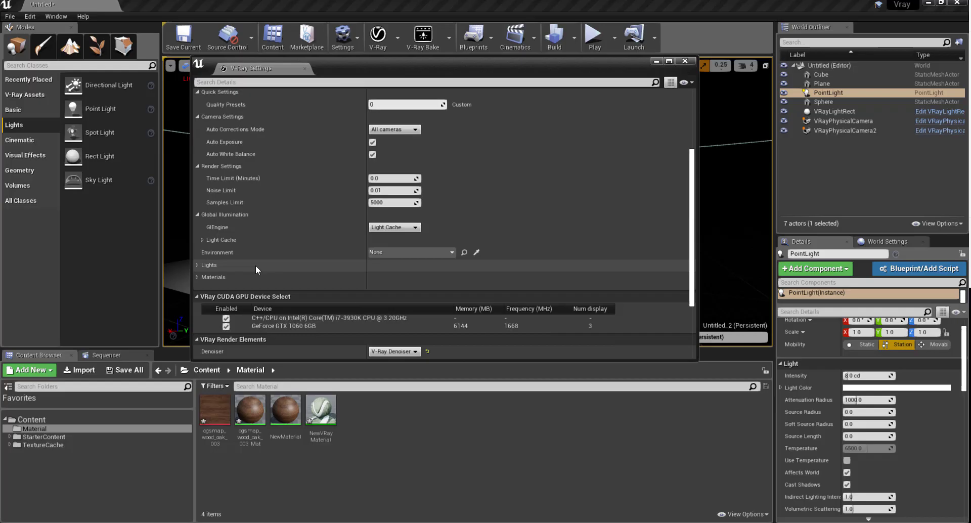
click(201, 264)
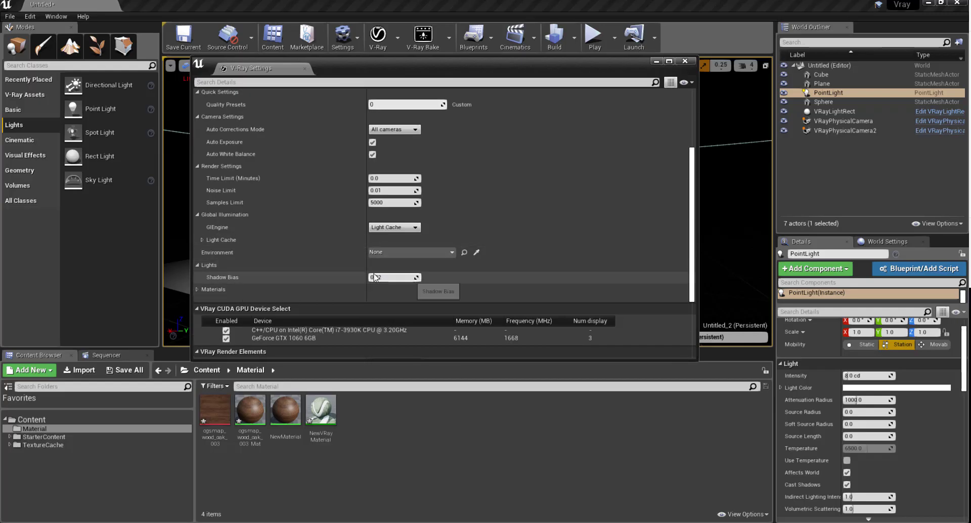
click(201, 289)
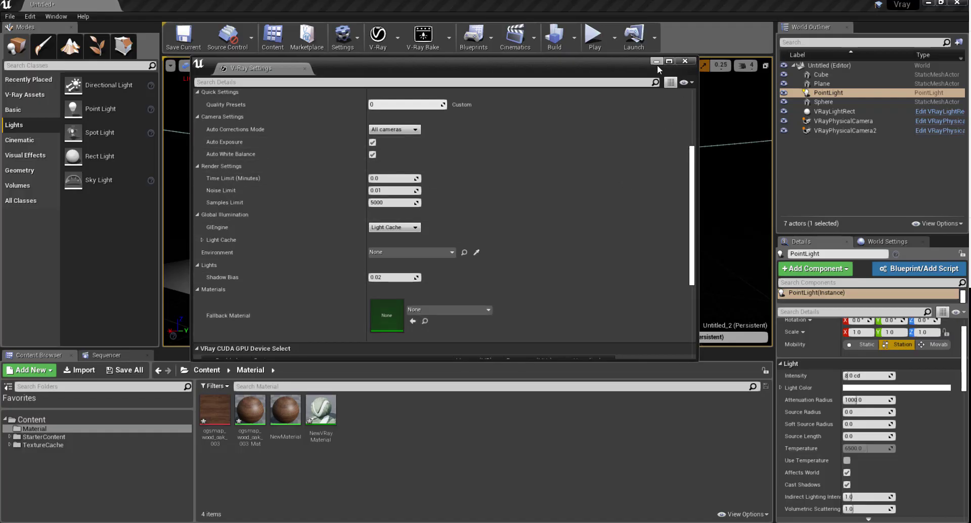
Step: Set the render Noise Limit to 0.3 and Samples Limit to 500, and close the V-Ray settings
scroll(549, 181, up, 3)
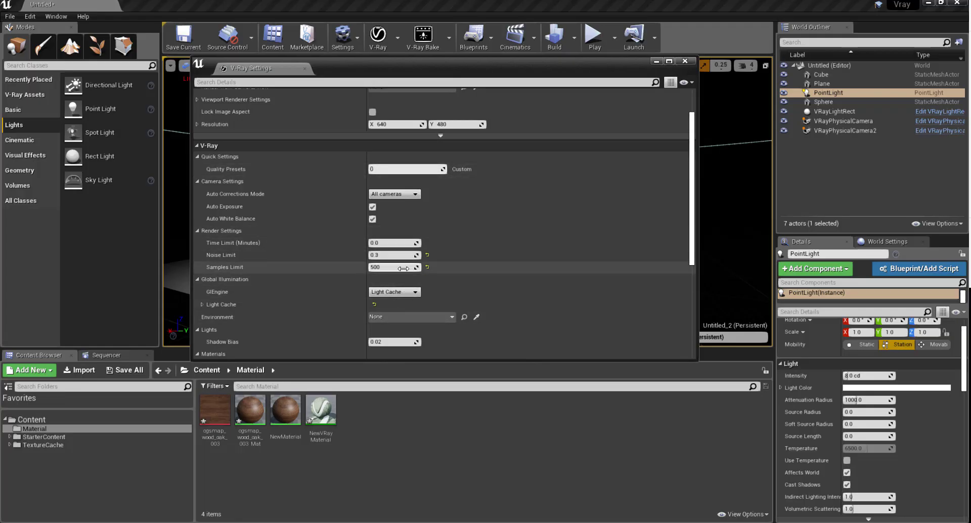
scroll(527, 189, up, 2)
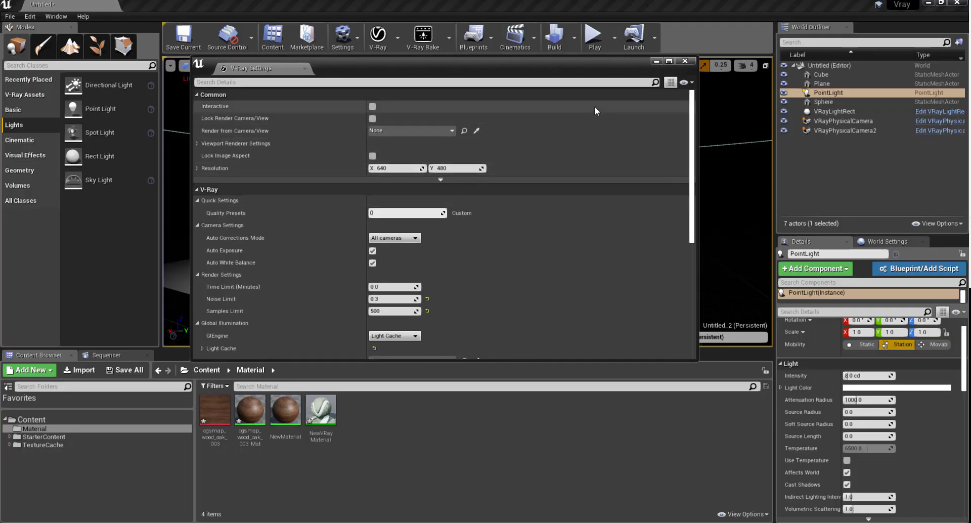
click(685, 62)
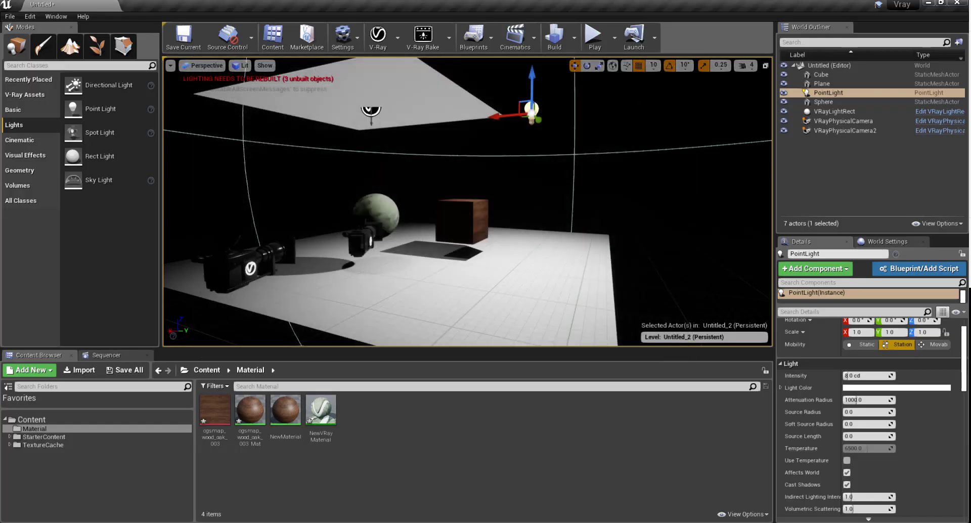
Step: Review the V-Ray settings, close them, and render the viewport with V-Ray
click(398, 37)
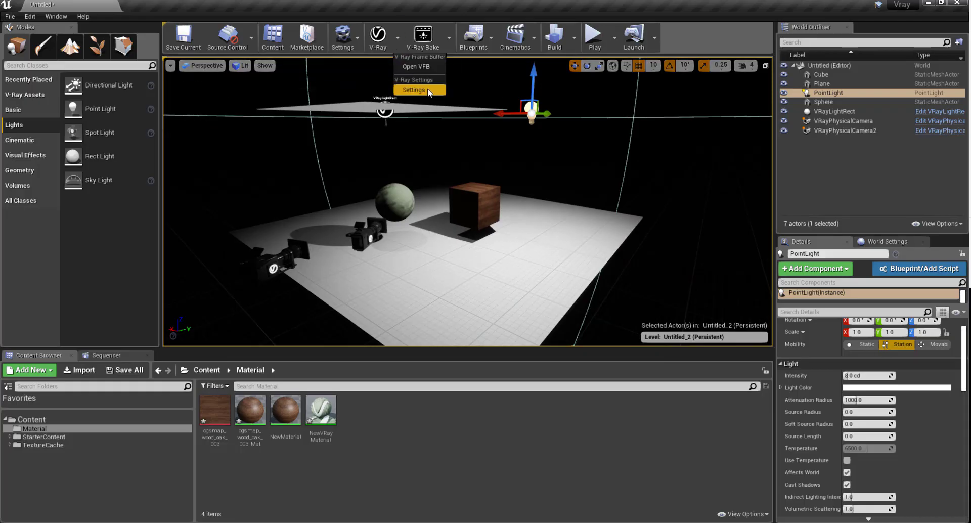
click(414, 90)
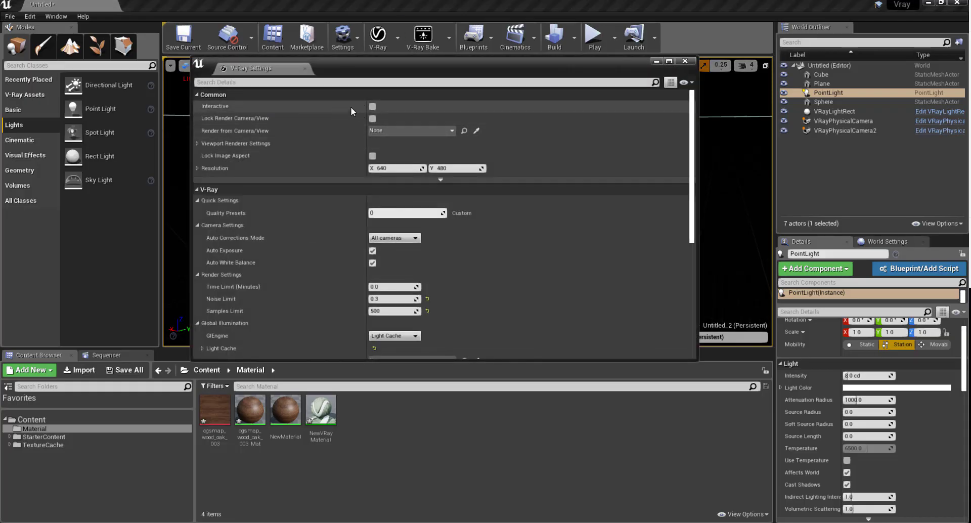
click(685, 61)
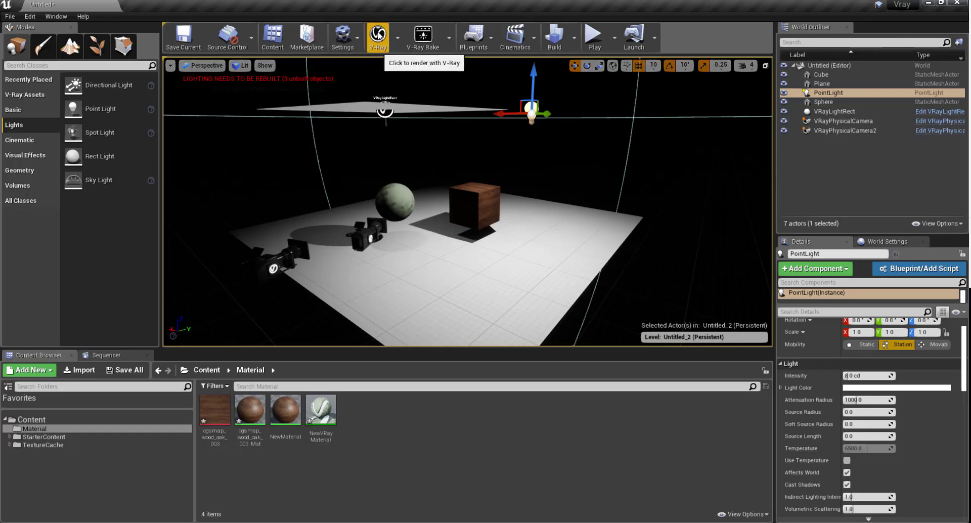
click(380, 34)
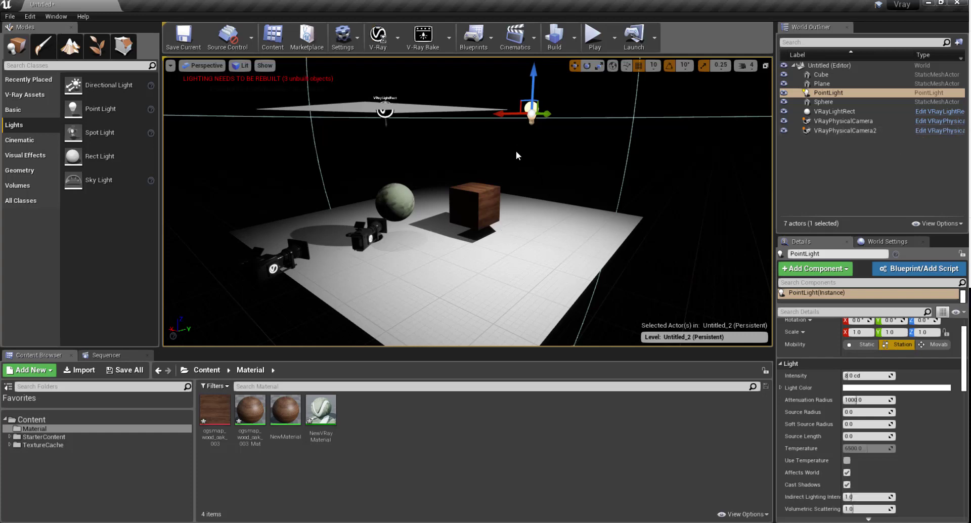
Step: Open the V-Ray frame buffer and enlarge its window enough to show the whole rendered scene
click(398, 45)
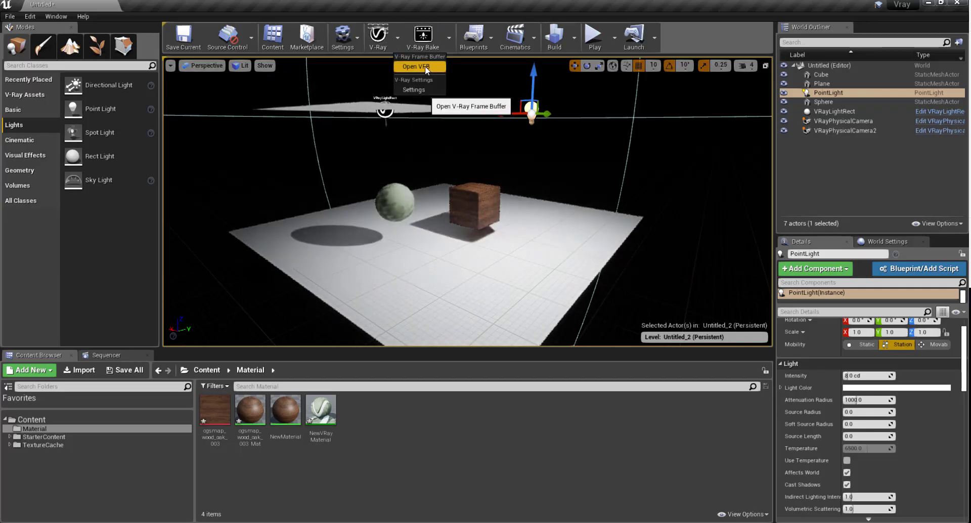
click(421, 66)
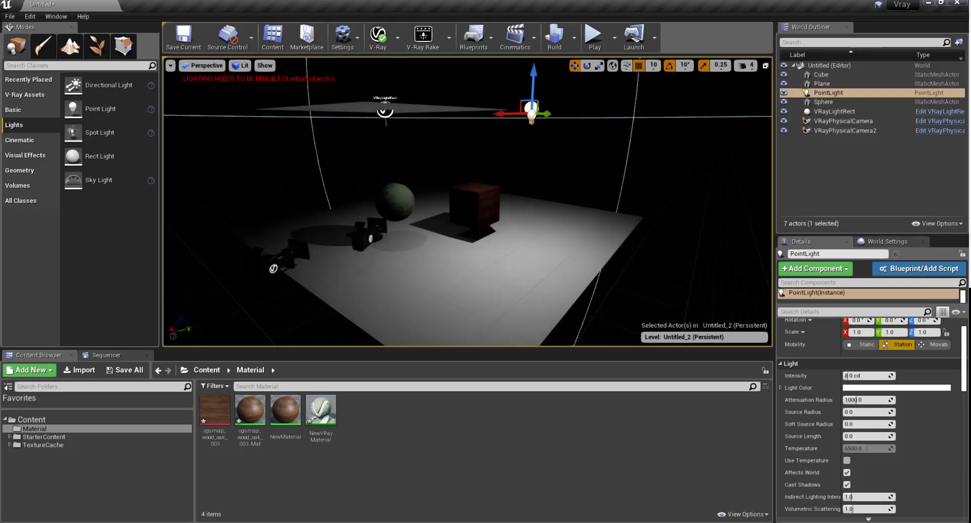
drag(611, 111, 611, 105)
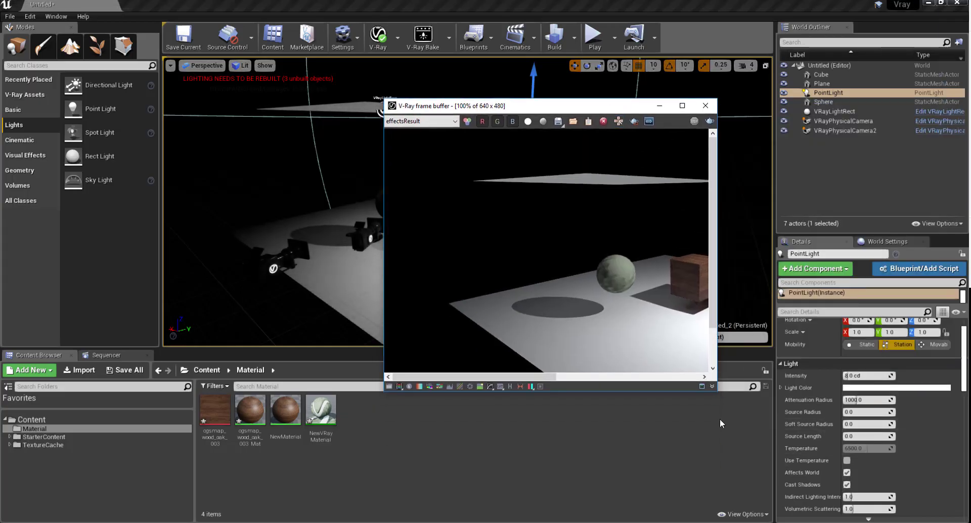
drag(718, 394, 911, 455)
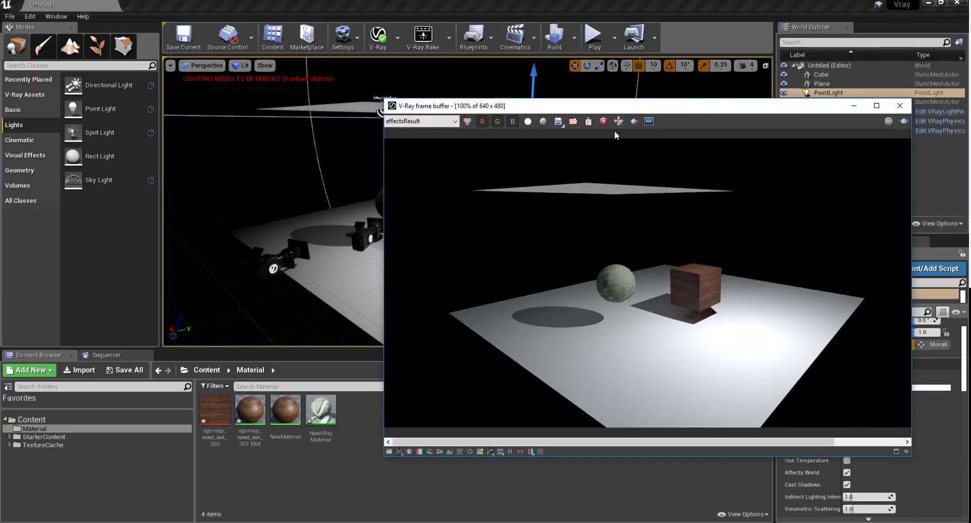
drag(608, 108, 662, 90)
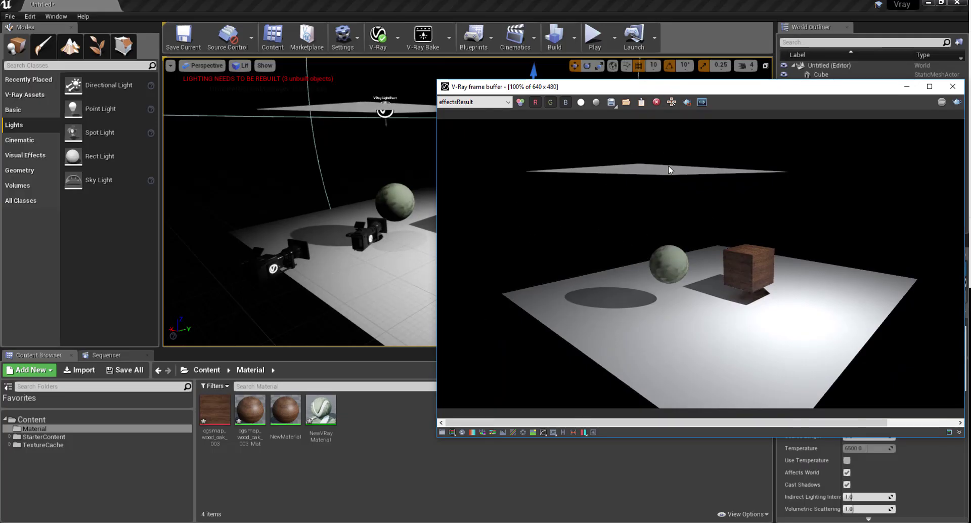
Step: Select the V-Ray rect light above the plane and make its shape invisible in renders
click(384, 109)
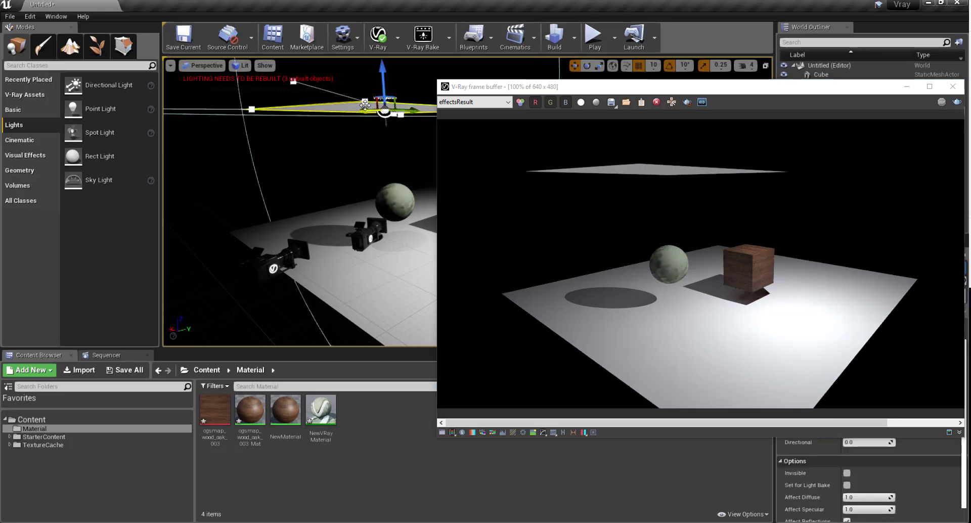
drag(687, 92, 245, 204)
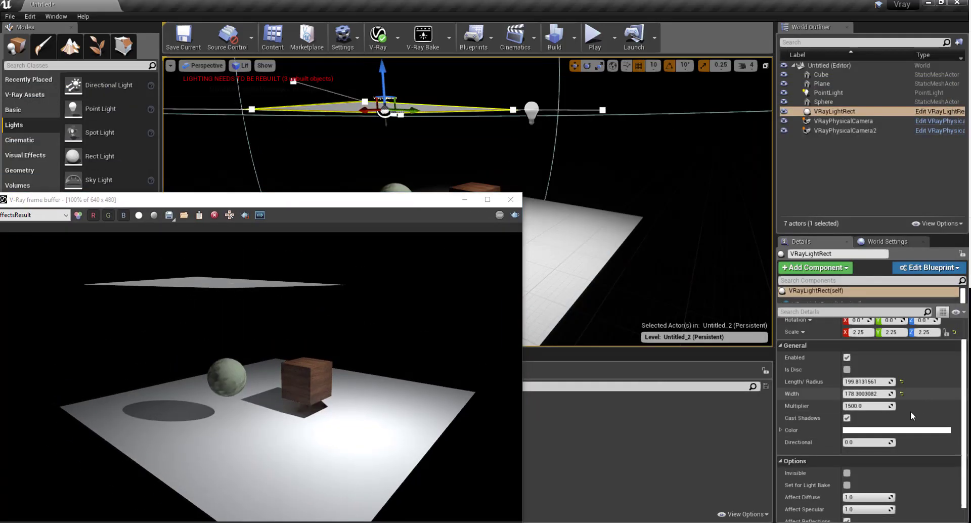
scroll(836, 434, down, 1)
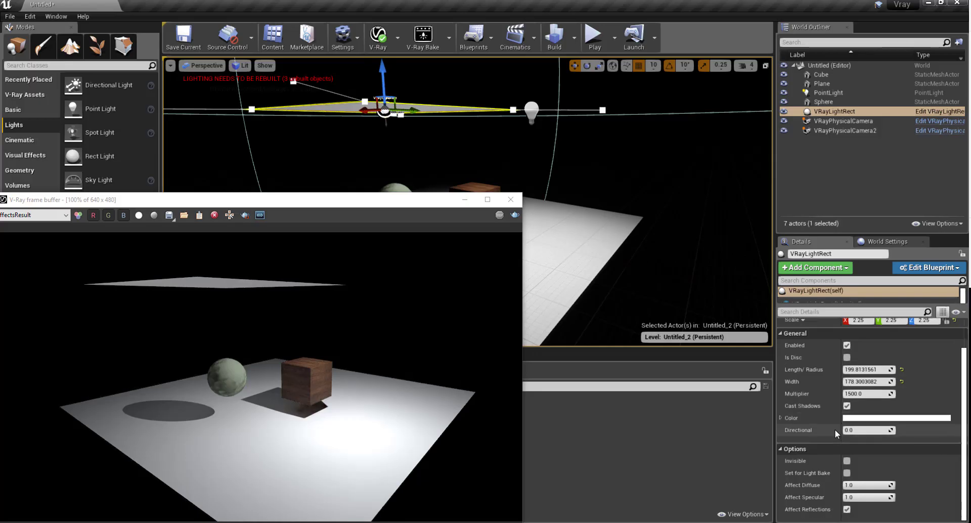
click(847, 461)
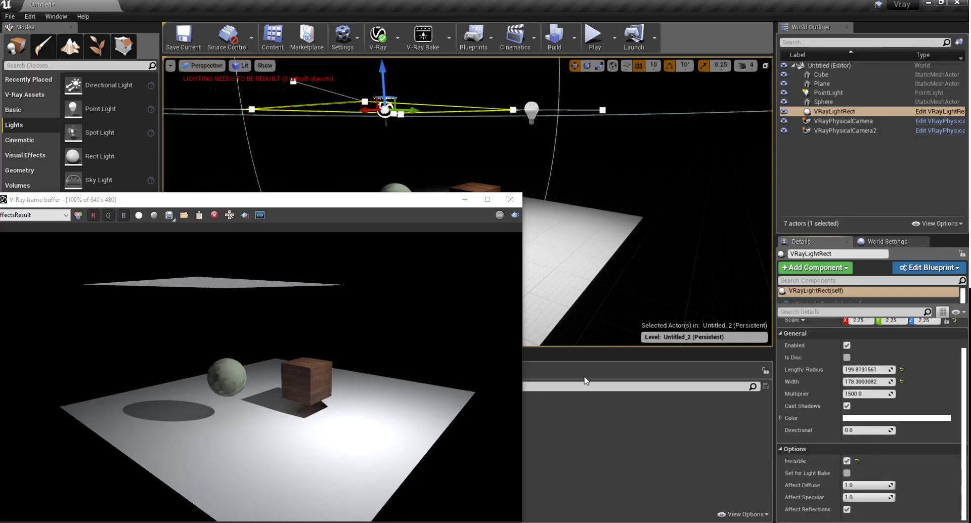
drag(256, 209, 613, 170)
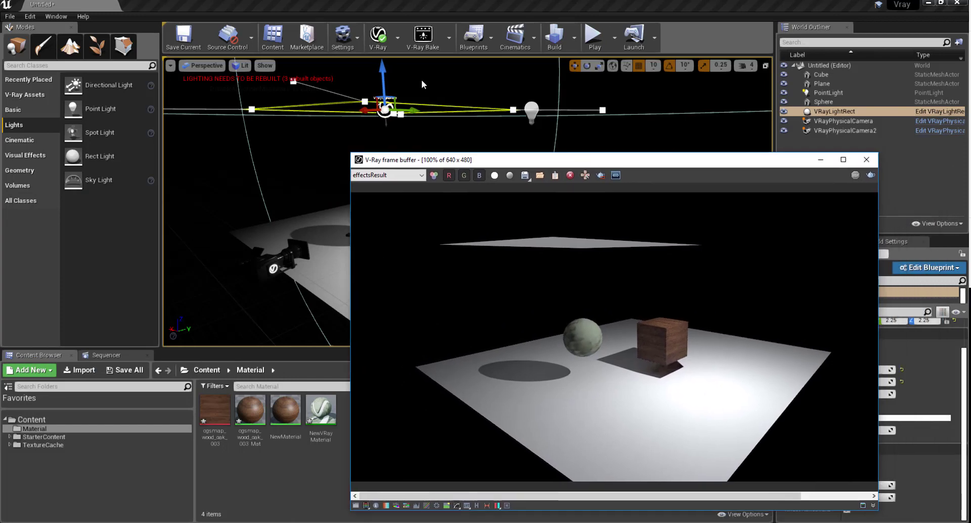
Step: Deselect the rect light, render the scene again with V-Ray, and open the V-Ray frame buffer
click(409, 63)
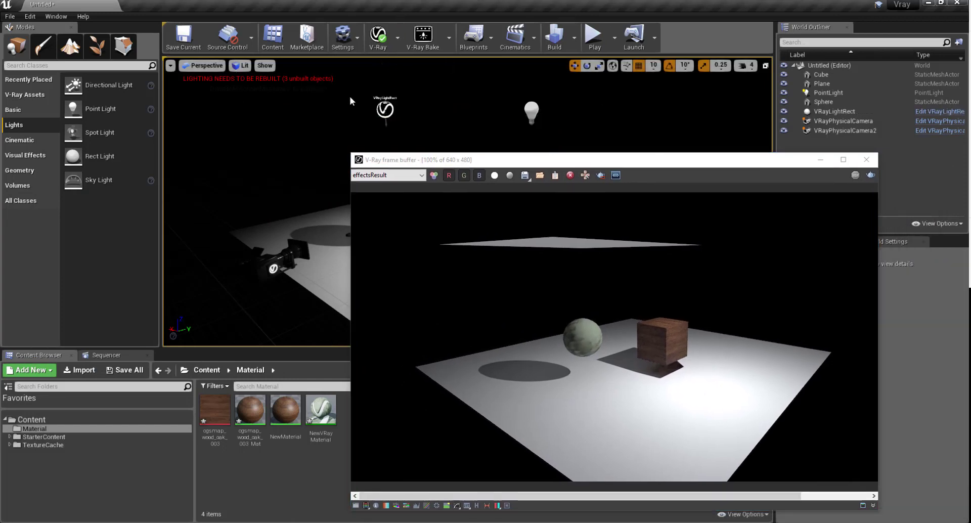
drag(335, 114, 336, 81)
drag(475, 121, 456, 101)
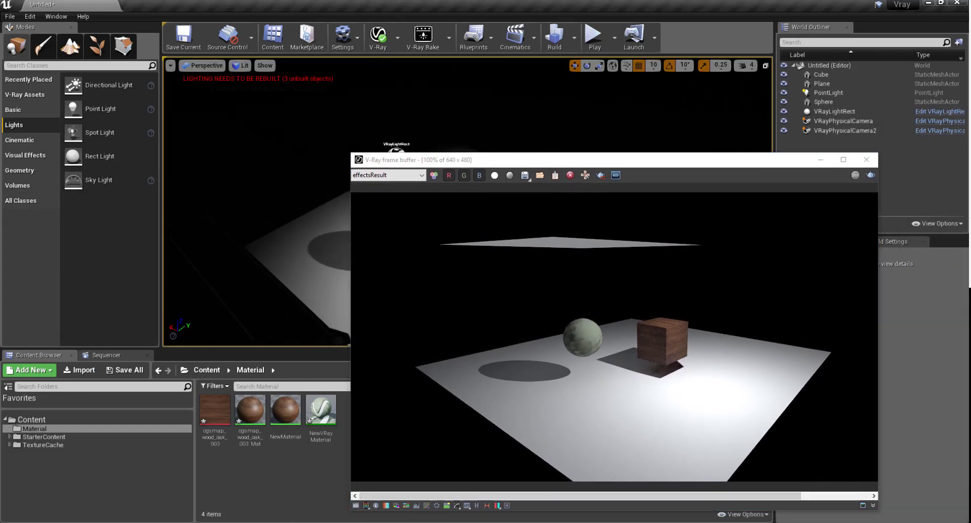
right_drag(469, 96, 504, 137)
scroll(469, 96, up, 4)
right_drag(470, 96, 471, 77)
scroll(459, 110, down, 5)
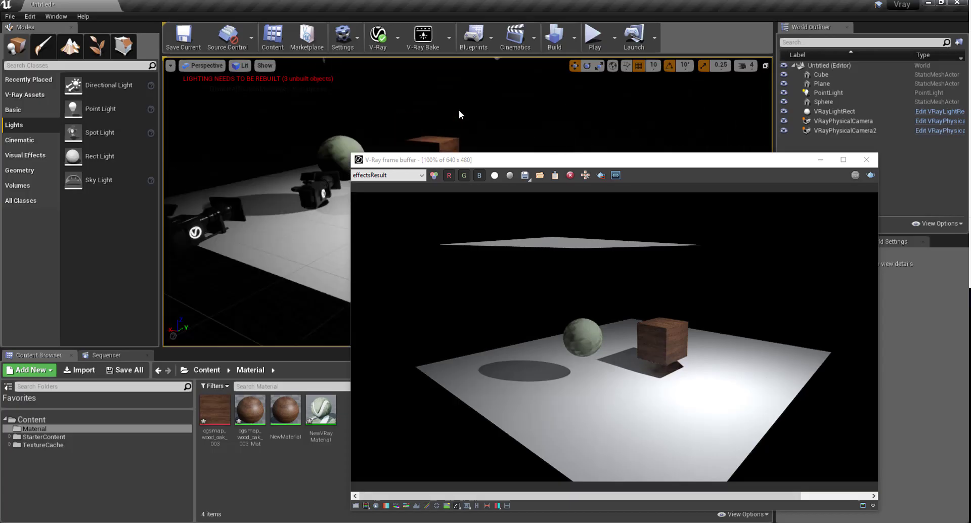
mouse_move(459, 111)
right_down()
mouse_move(456, 131)
mouse_move(457, 107)
right_up()
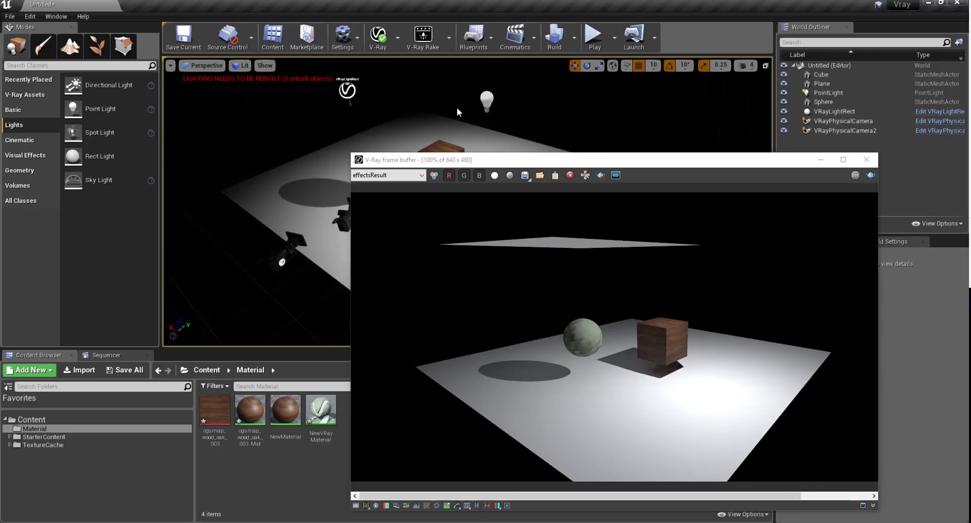
drag(472, 167, 536, 183)
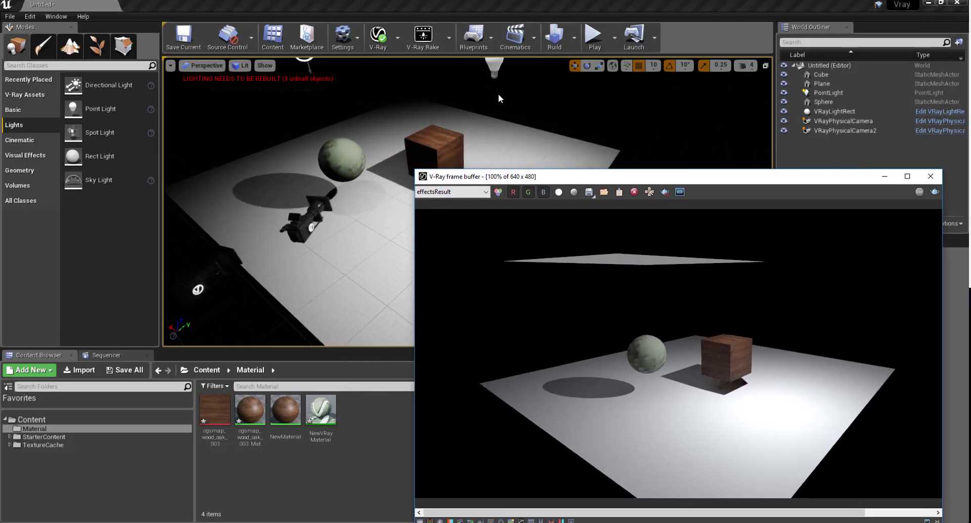
right_drag(499, 93, 498, 93)
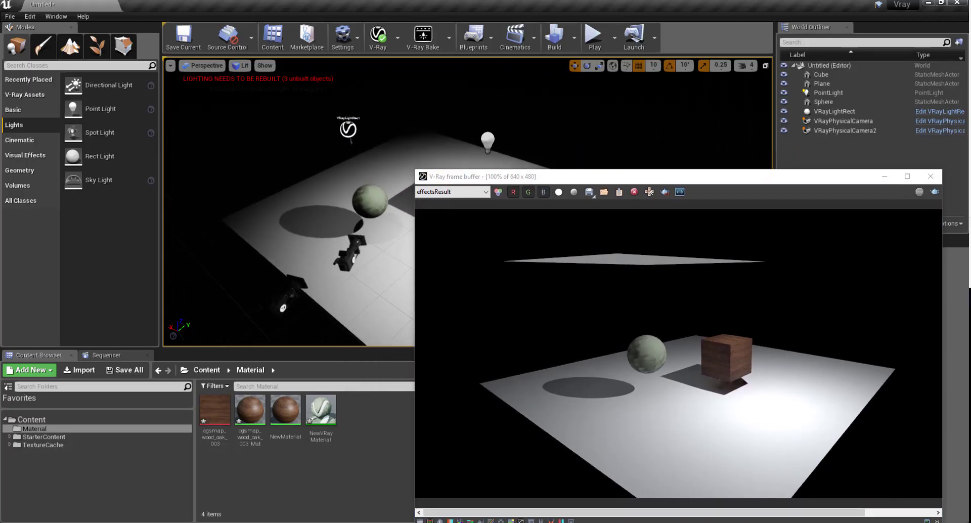
click(381, 40)
click(378, 37)
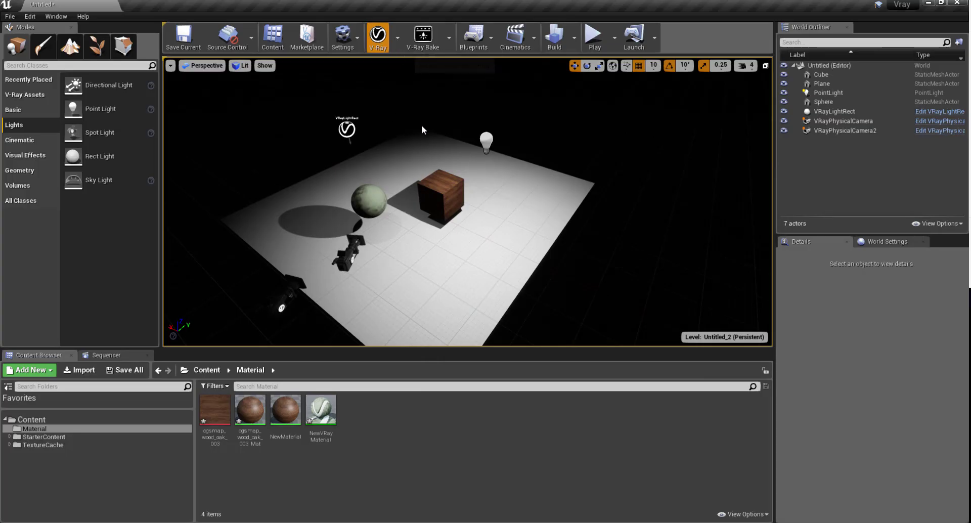
click(398, 43)
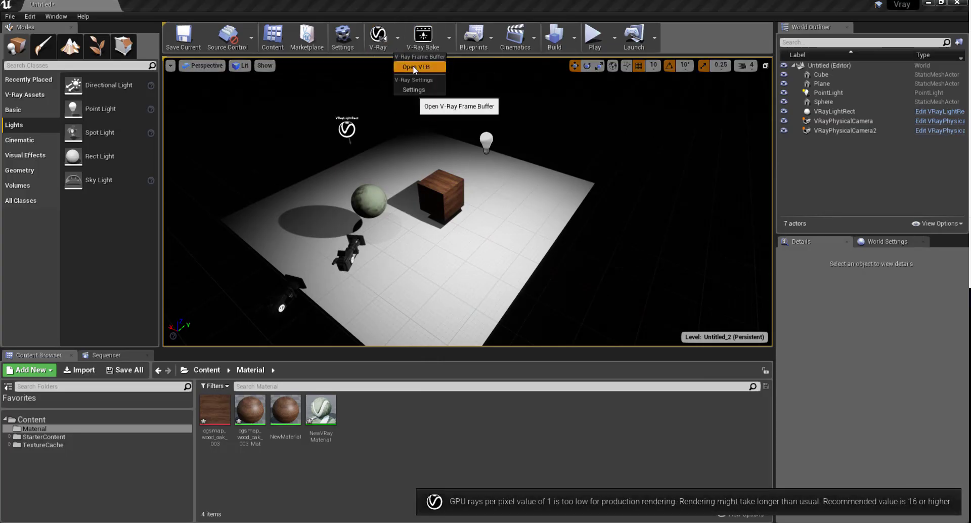
click(413, 65)
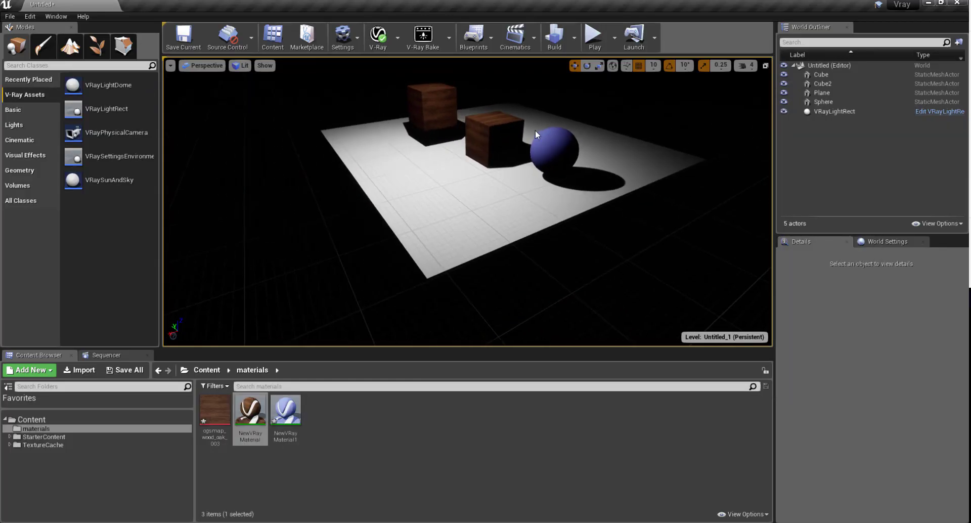
scroll(536, 130, up, 5)
scroll(467, 202, down, 5)
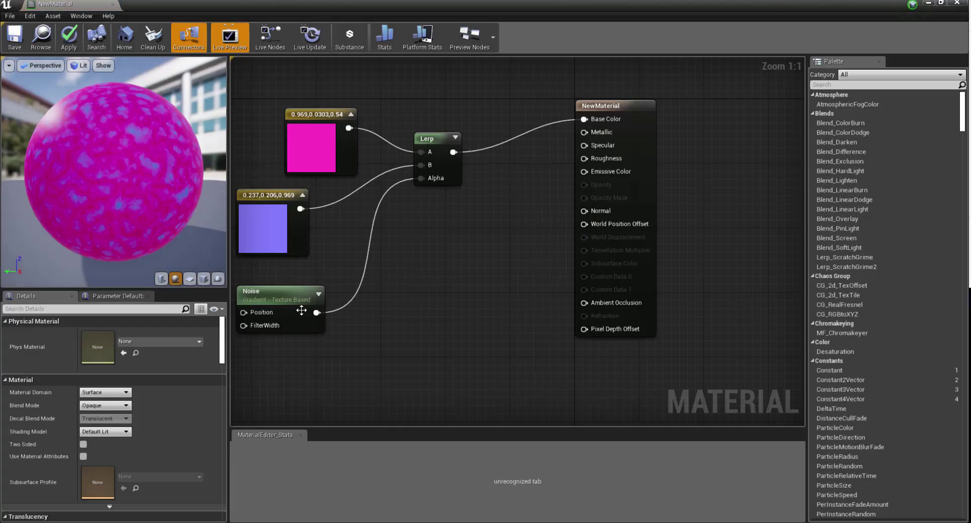
Step: In NewMaterial, delete the node below the blue color constant, realign the Lerp and blue constant nodes, and save and close the material
click(301, 311)
key(Delete)
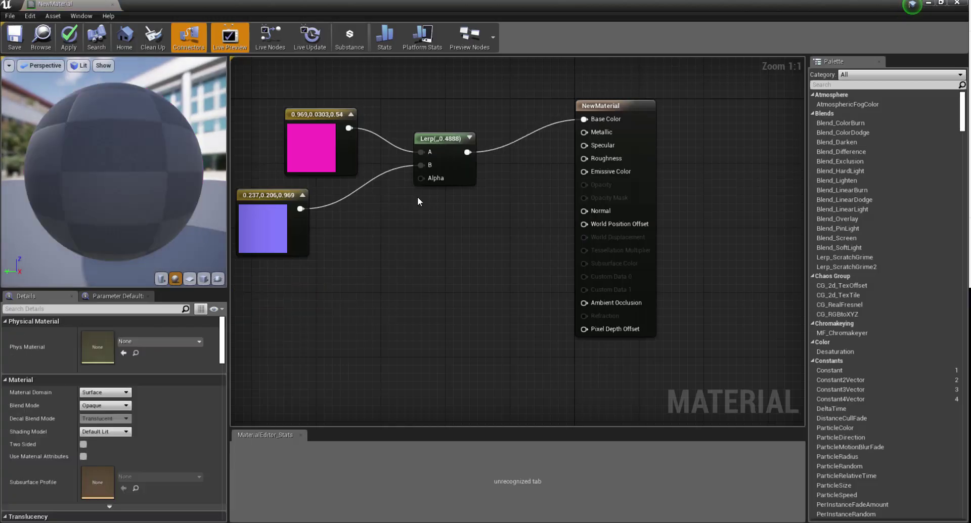
drag(436, 162, 468, 154)
drag(272, 213, 324, 203)
key(ctrl+s)
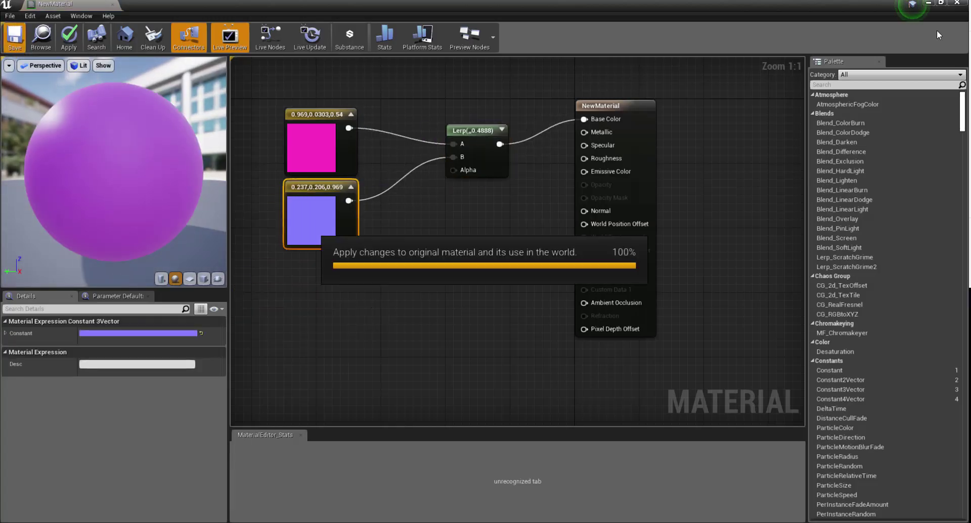
click(956, 4)
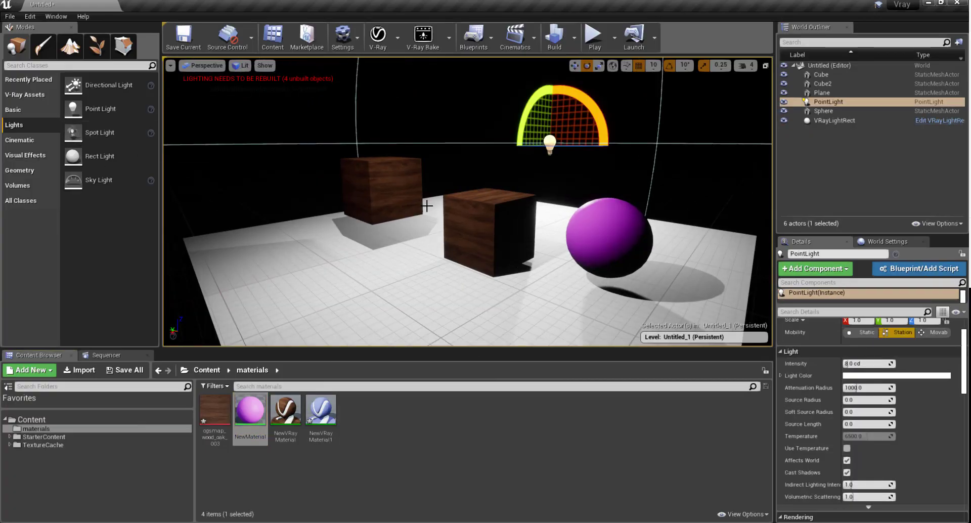
Step: Render the scene containing the purple sphere with V-Ray and stop the render
click(378, 41)
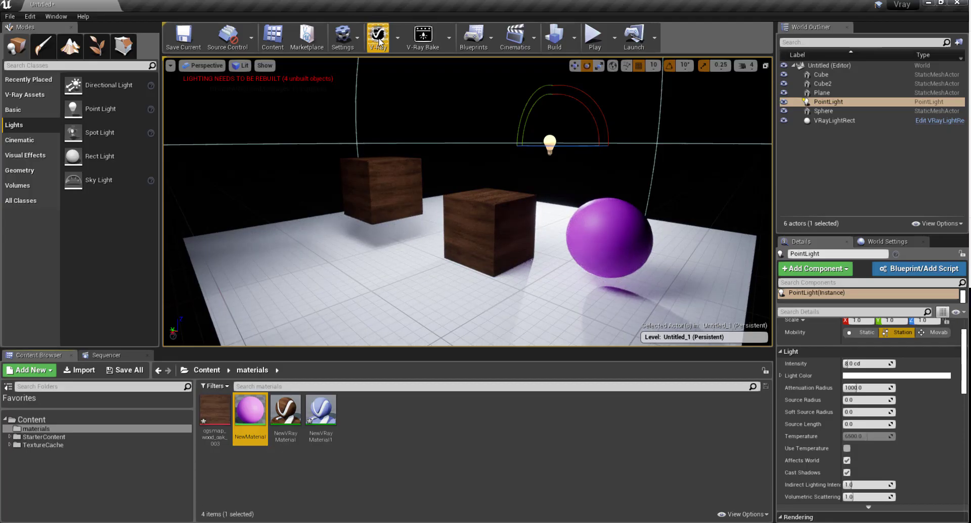
click(379, 41)
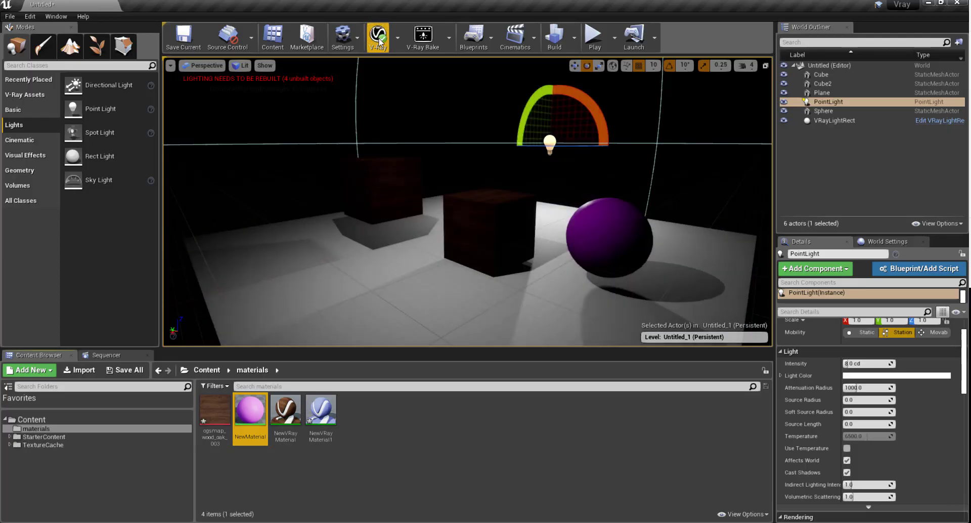